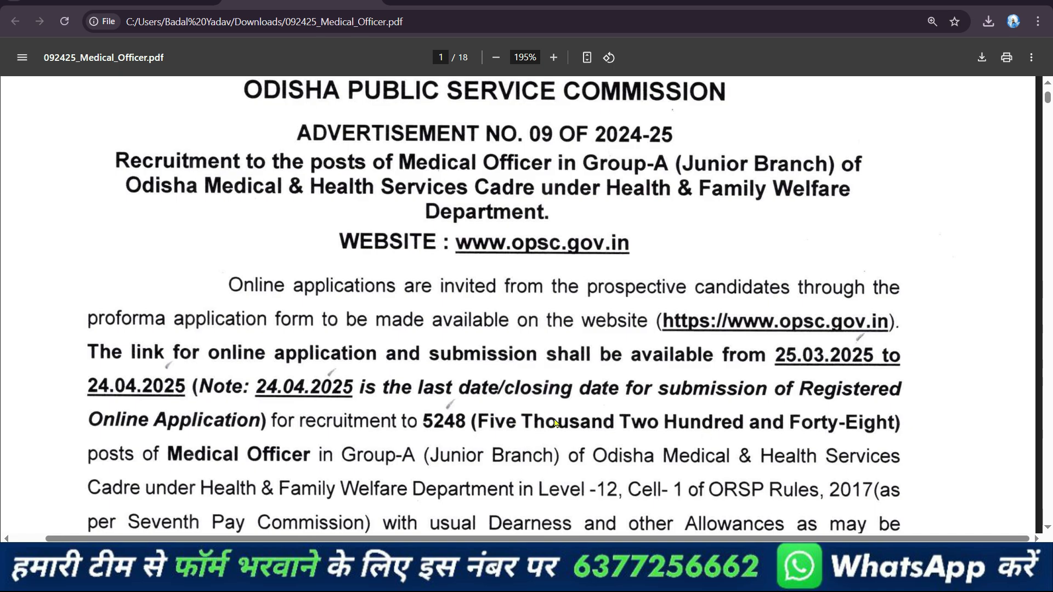
# Review the Medical Officer notification for vacancies, educational qualification, examination fee and method of selection
pyautogui.scroll(-15, 556, 422)
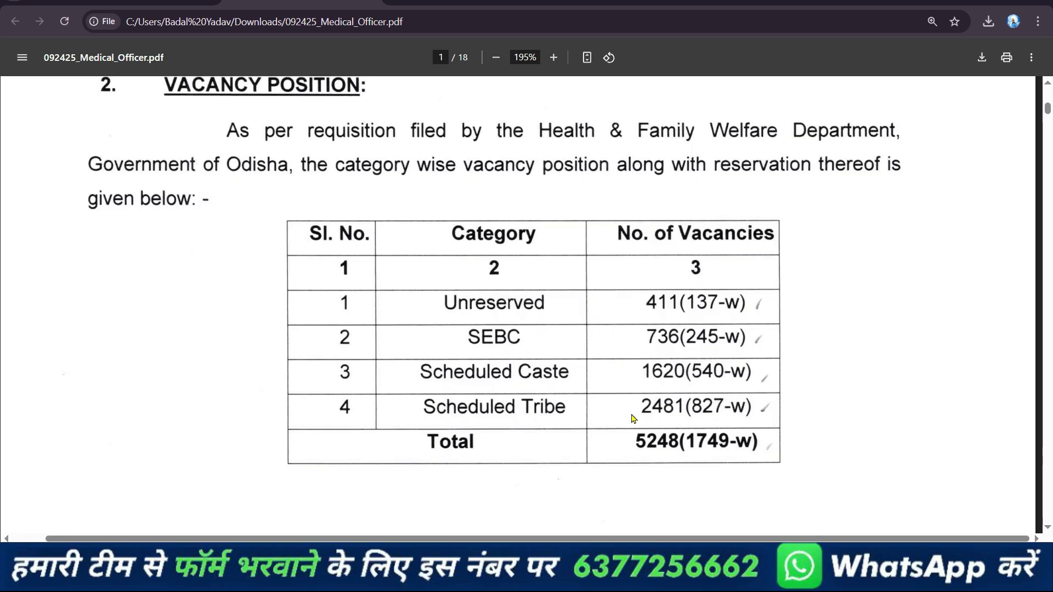
pyautogui.scroll(-20, 657, 428)
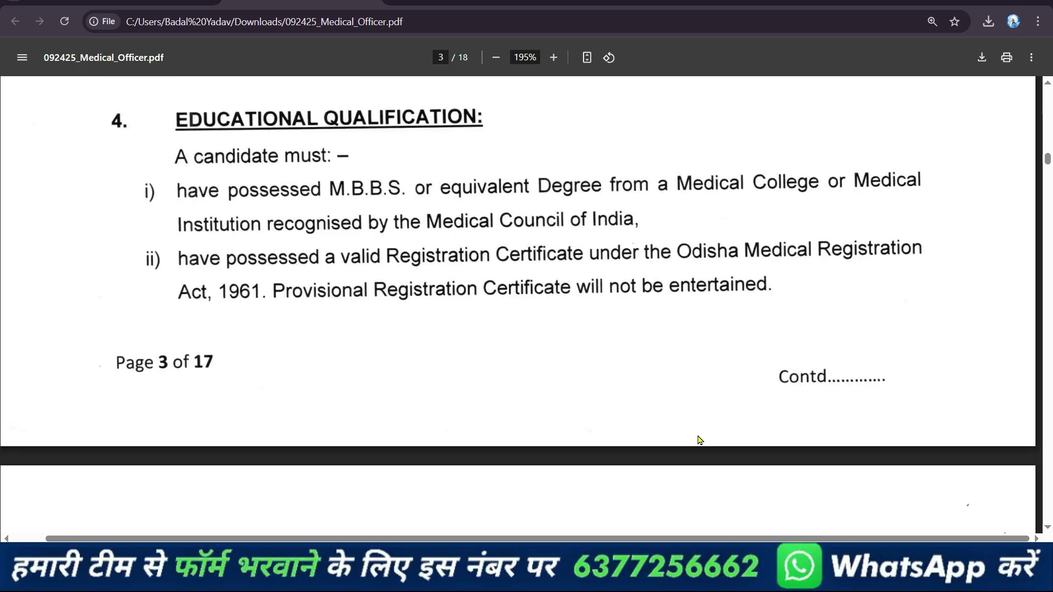
pyautogui.scroll(-10, 678, 362)
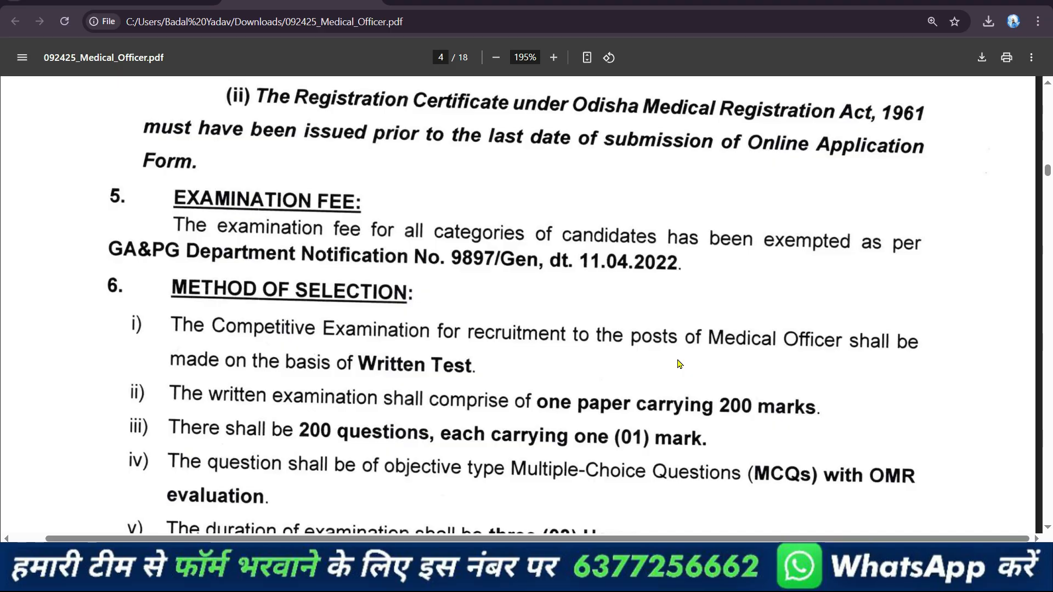
pyautogui.scroll(-10, 678, 364)
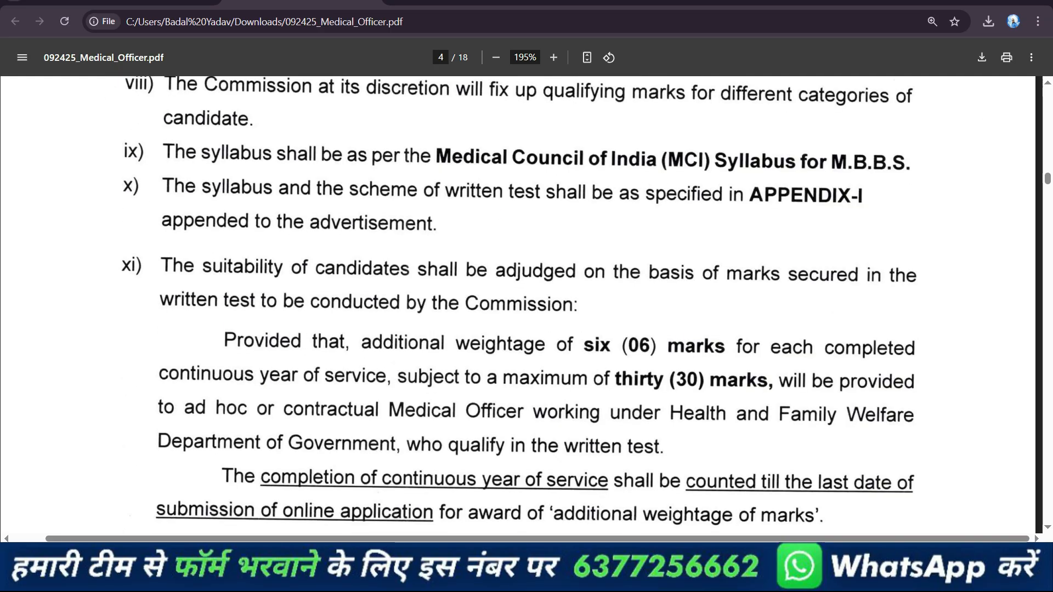
# Go to formdekho.com in a new tab and open the Odisha Medical Officers Group A Online Form 2025 page
pyautogui.click(398, 1)
pyautogui.write('formdekho.com')
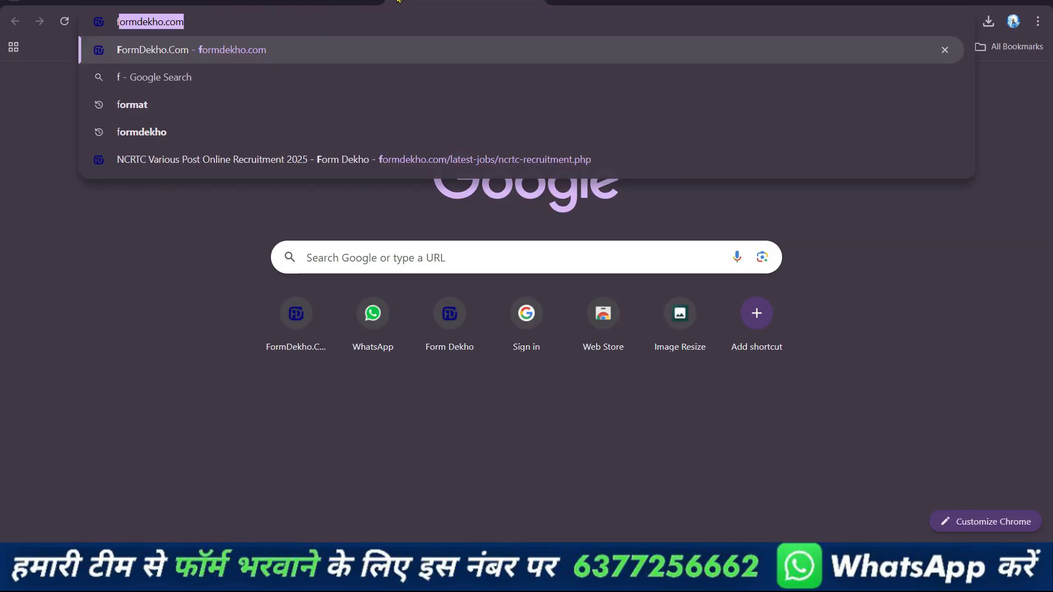
pyautogui.press('Return')
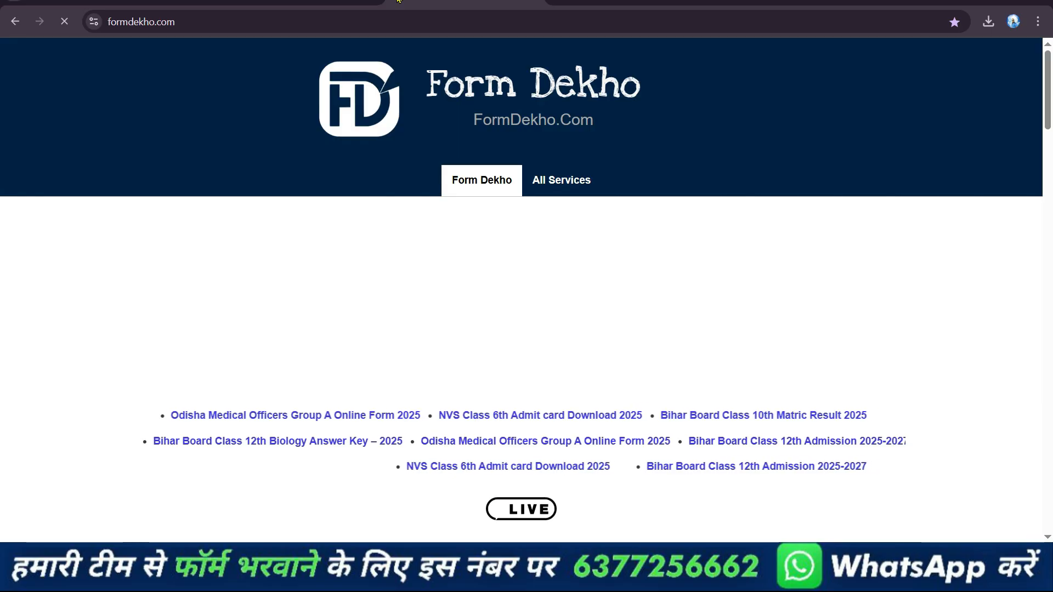
pyautogui.scroll(-15, 492, 203)
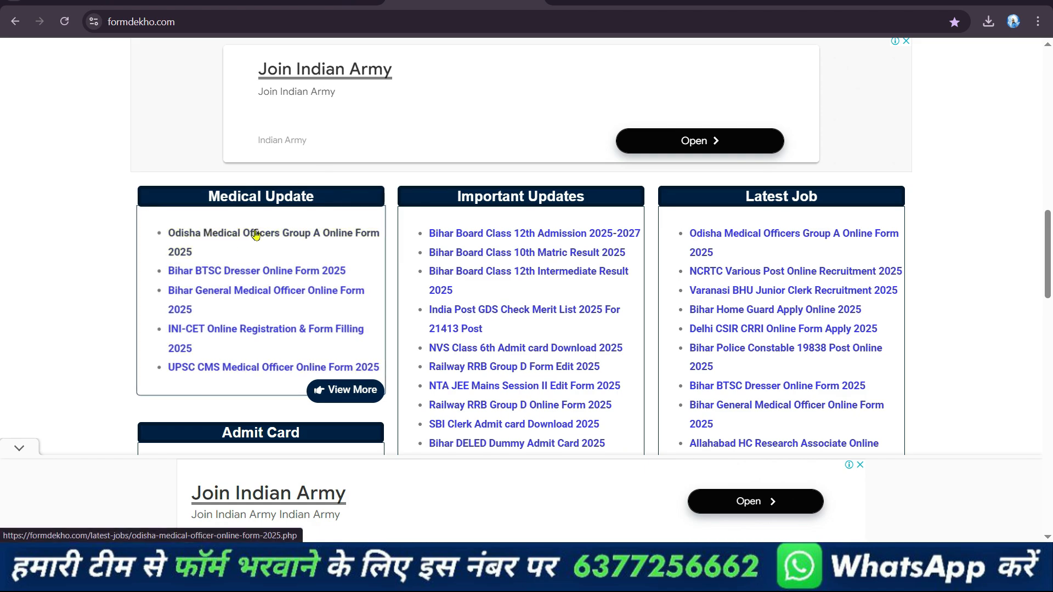
pyautogui.click(311, 235)
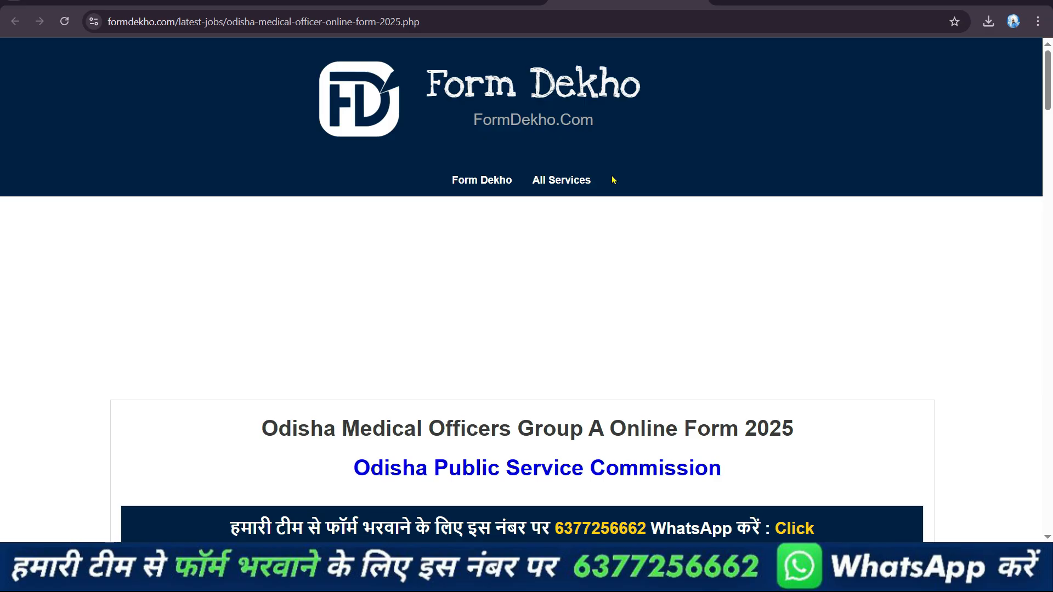
# Open the OPSC account registration form from the Registration entry among the page's important links
pyautogui.scroll(-20, 617, 177)
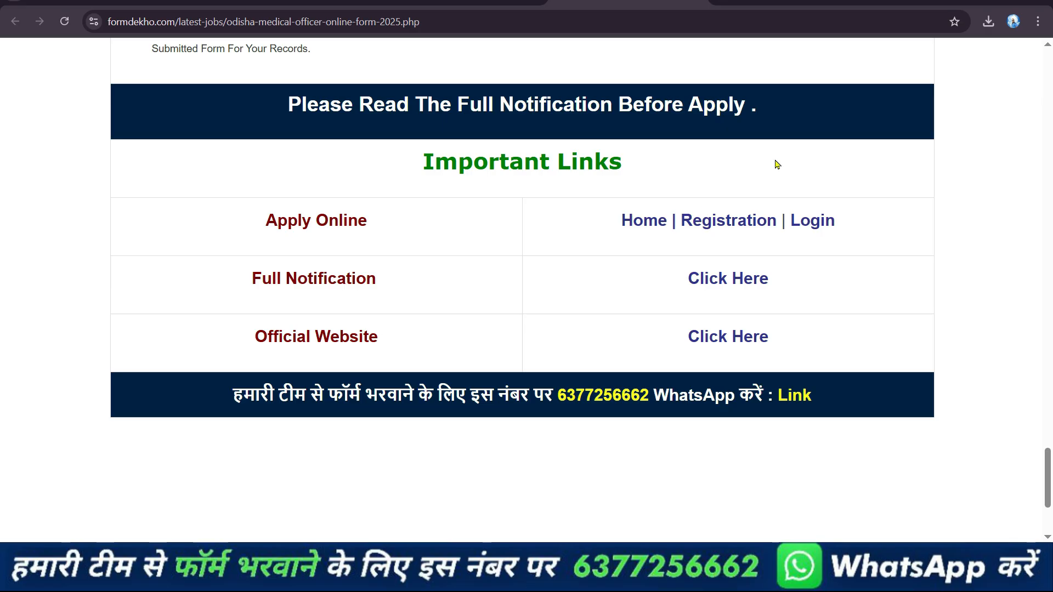
pyautogui.click(734, 221)
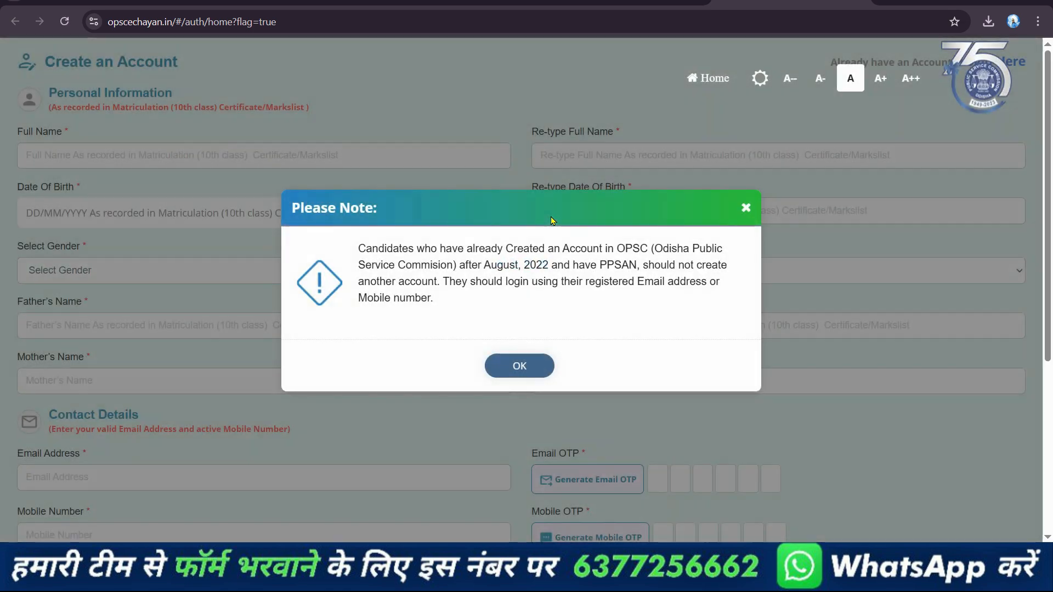
pyautogui.click(519, 365)
pyautogui.scroll(-3, 517, 281)
pyautogui.scroll(4, 517, 281)
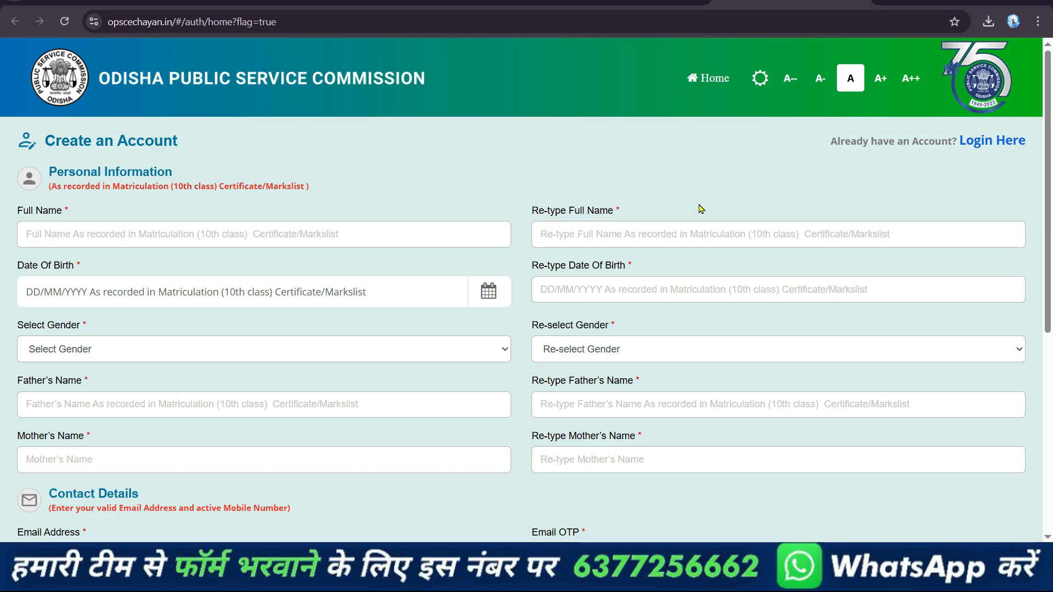
# Enter the candidate's full name and re-enter it identically in the confirmation field
pyautogui.click(258, 234)
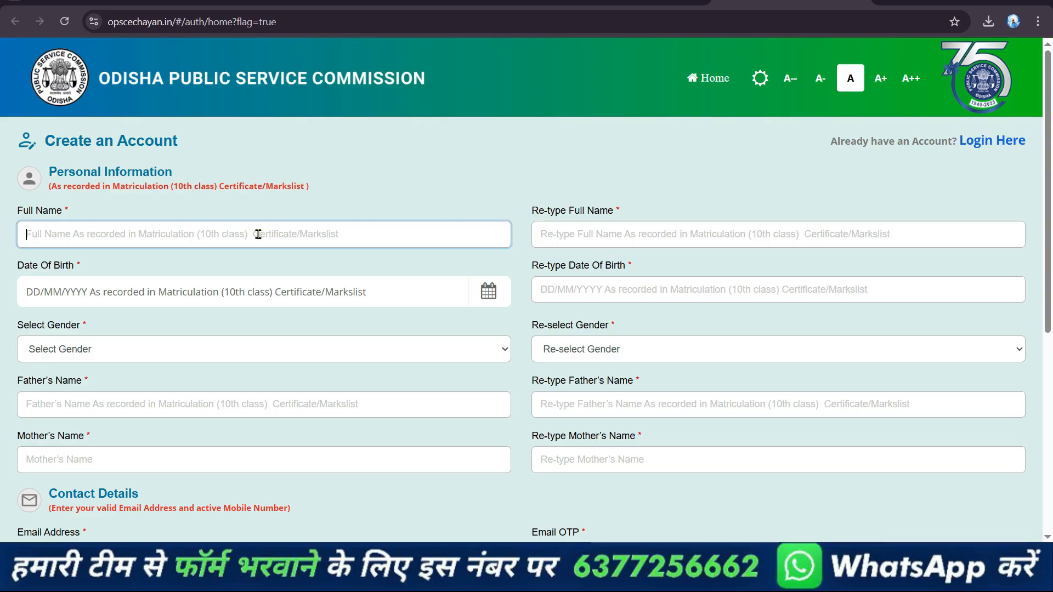
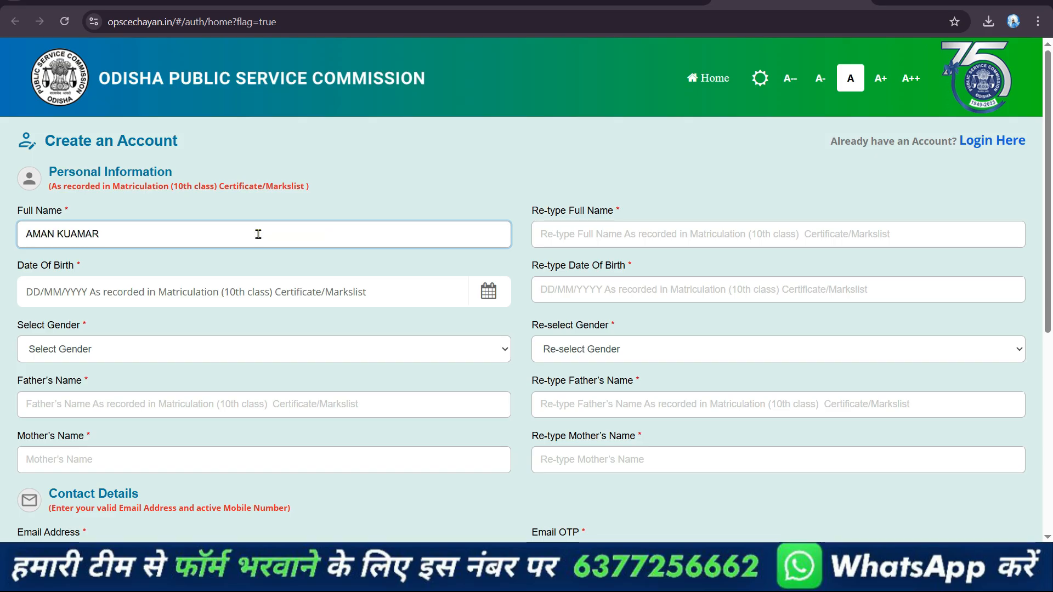
pyautogui.write('MAR')
pyautogui.click(595, 231)
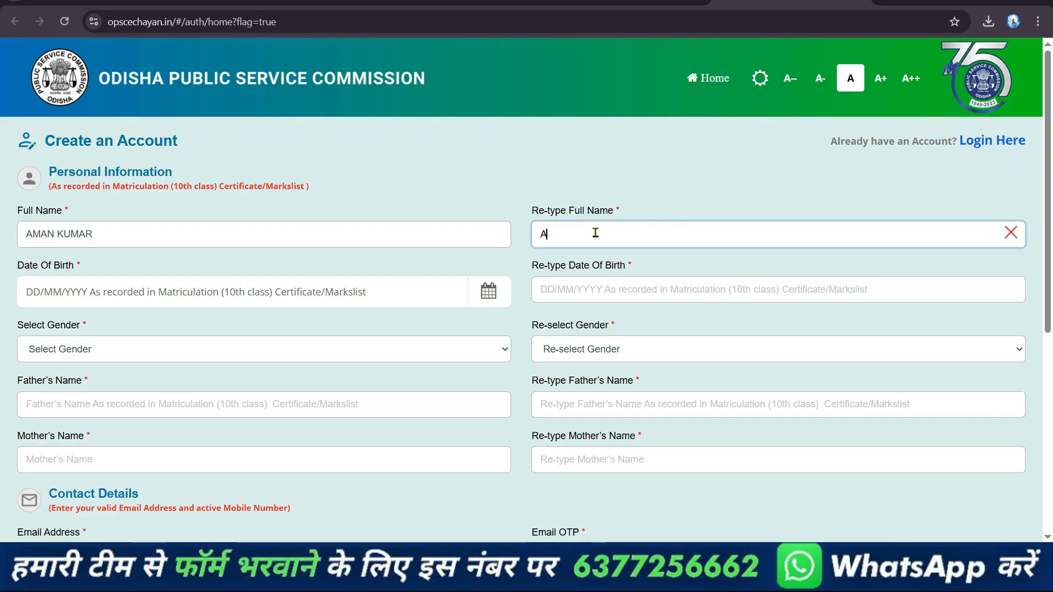
# Fill in the date of birth and select Male as the gender, repeating both in their confirmation fields
pyautogui.click(199, 350)
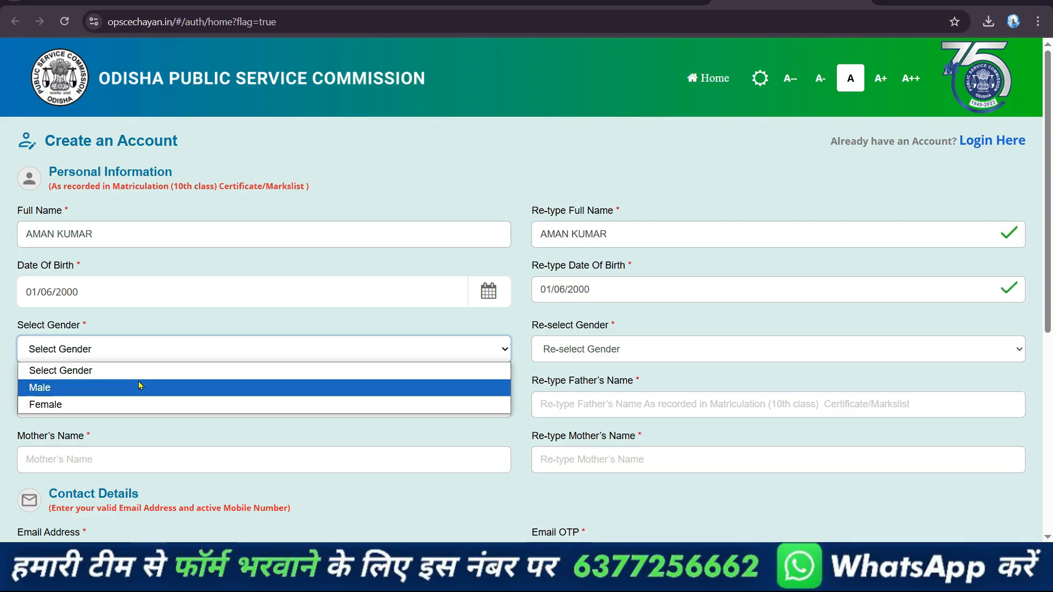
pyautogui.click(135, 383)
pyautogui.click(545, 361)
pyautogui.click(568, 384)
# Enter the father's and mother's full names and repeat each in its confirmation field
pyautogui.click(222, 394)
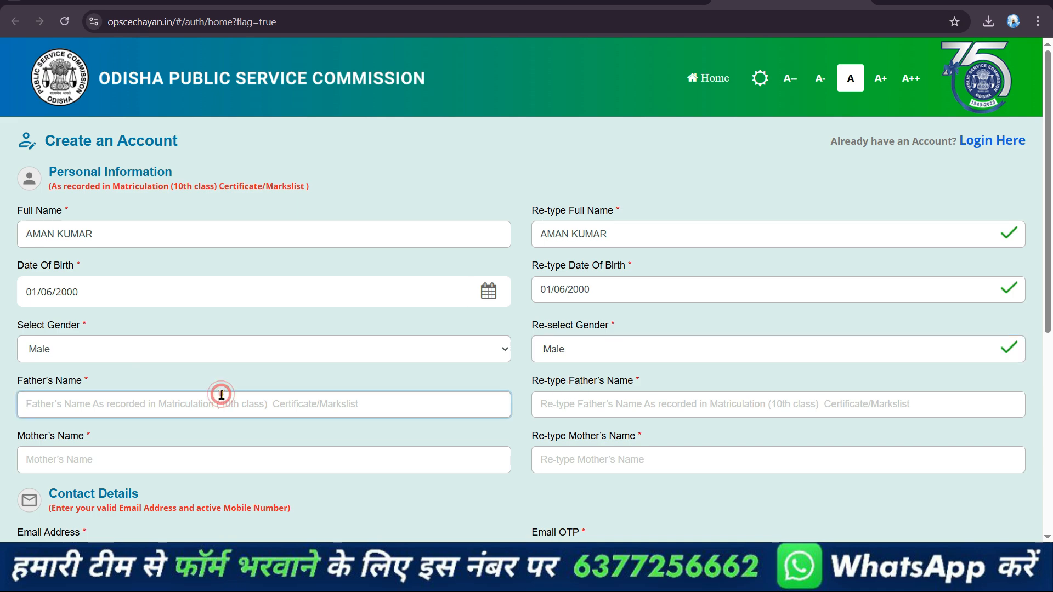
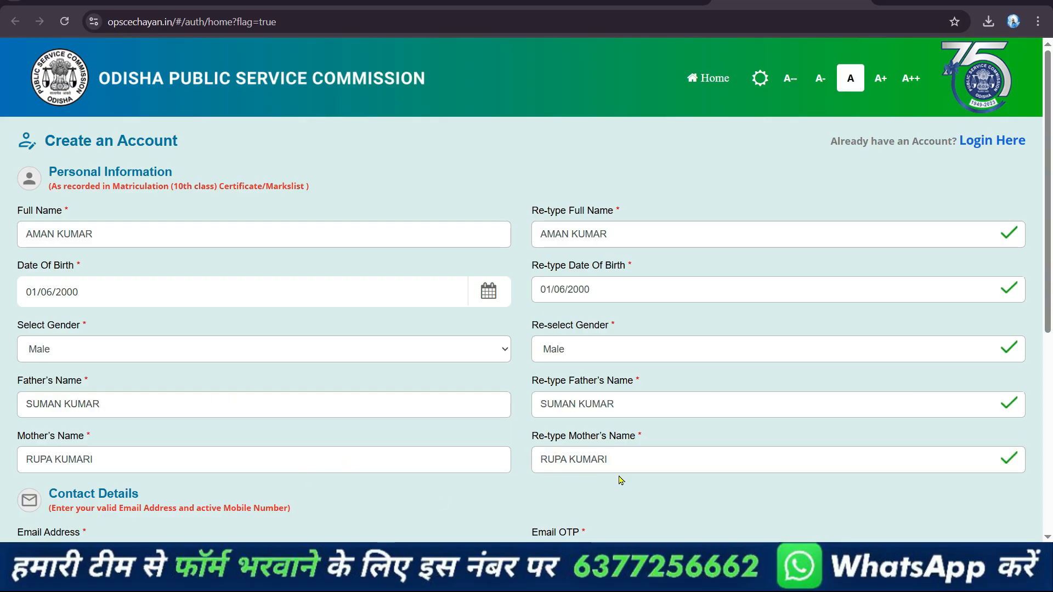
# Fill in the candidate's email address and mobile number, and generate a one-time code for each
pyautogui.scroll(-1, 708, 460)
pyautogui.scroll(-3, 708, 460)
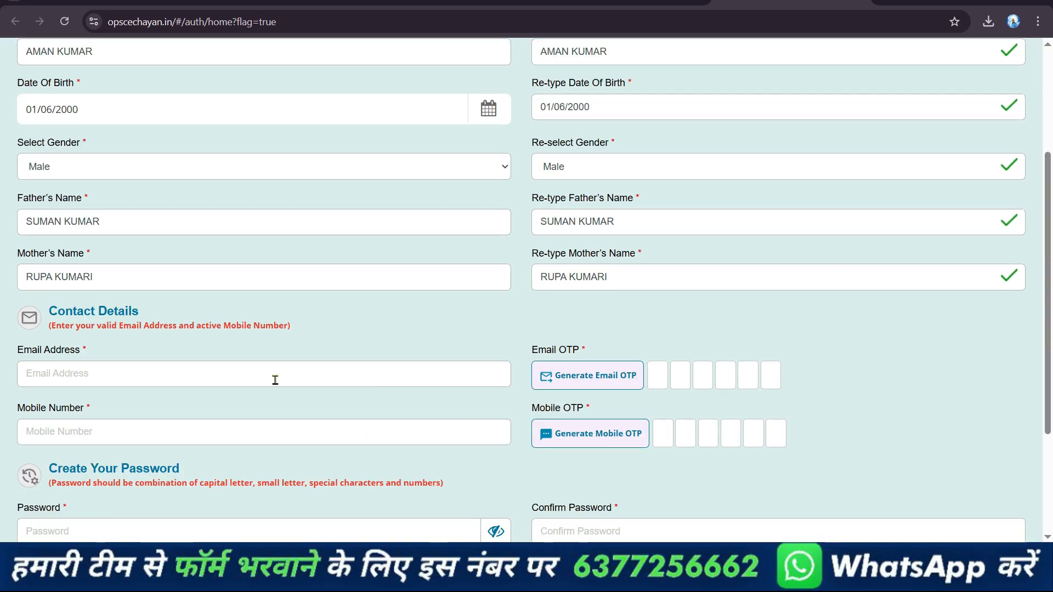
pyautogui.click(137, 372)
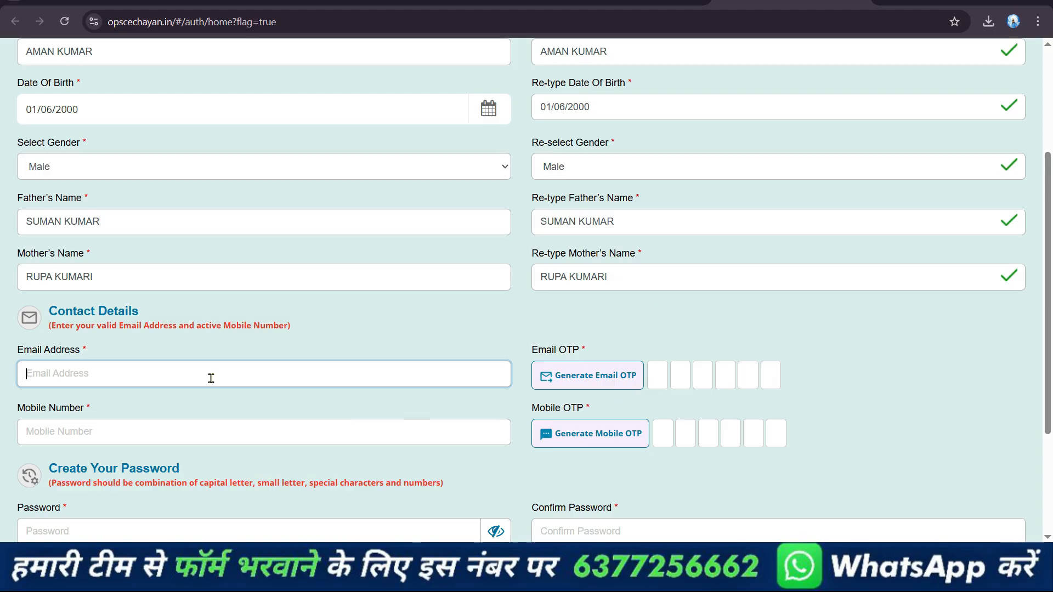
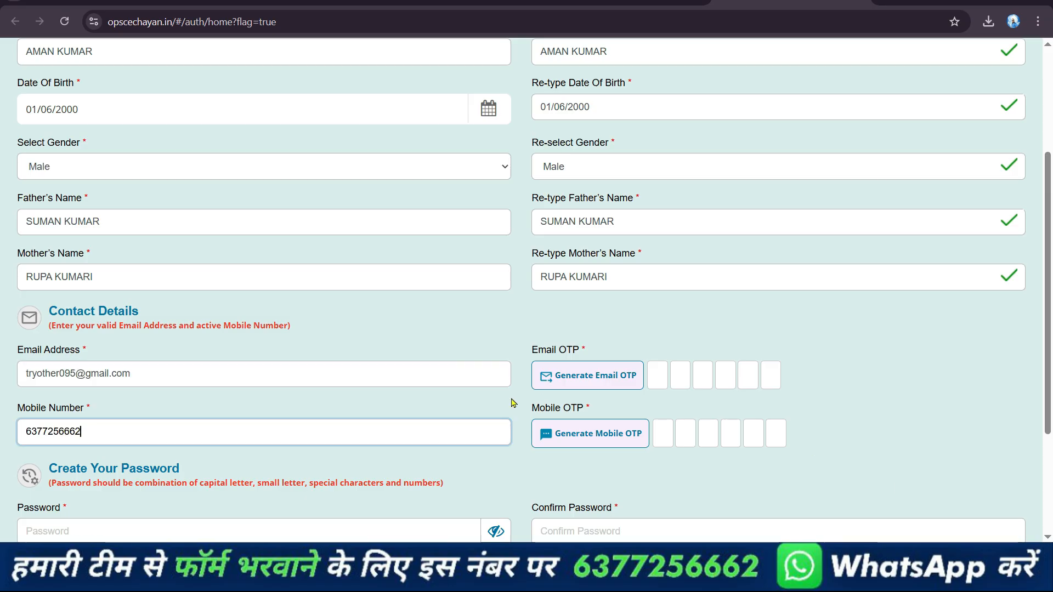
pyautogui.click(600, 388)
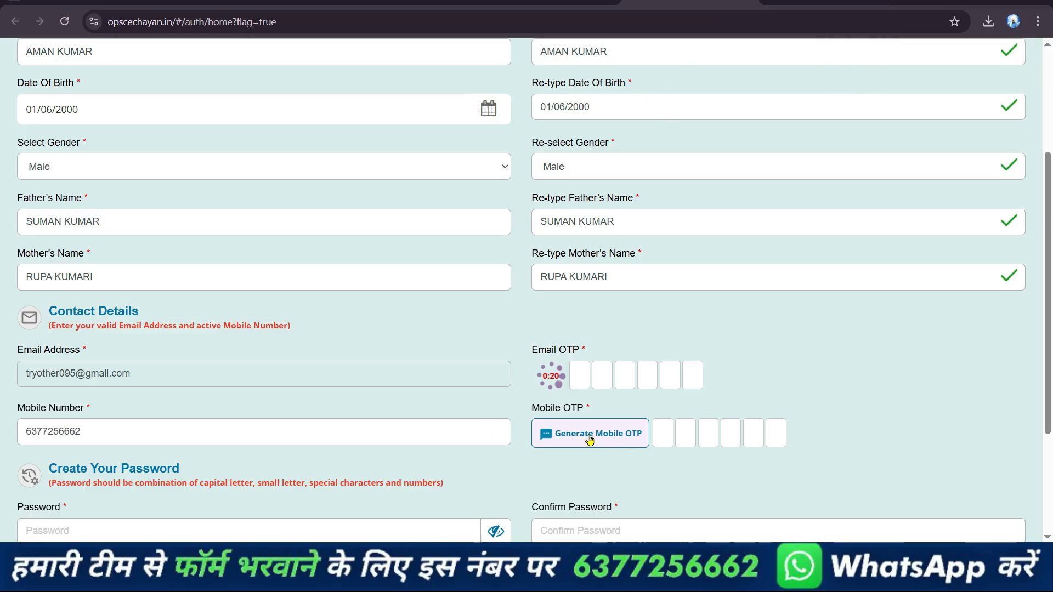
pyautogui.click(585, 435)
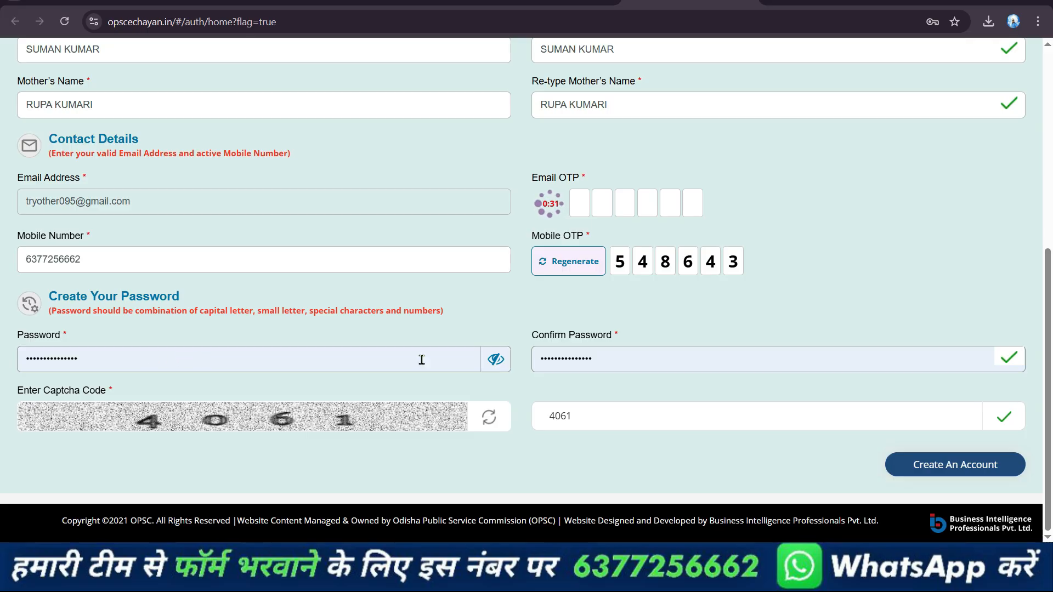
# Check the password confirmation and captcha fields, review the whole registration form, and create the account
pyautogui.click(606, 362)
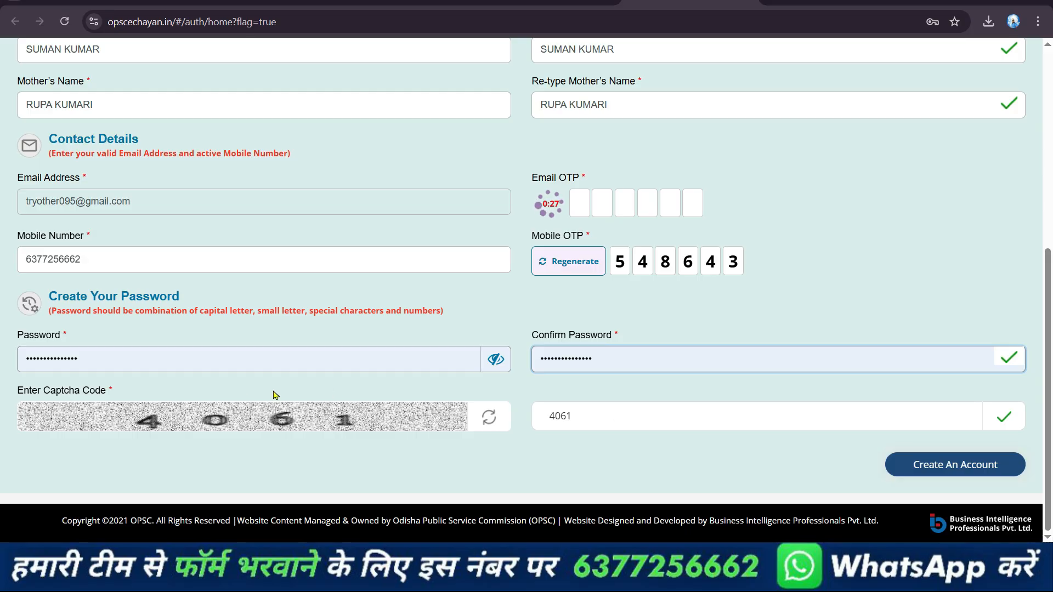
pyautogui.click(604, 413)
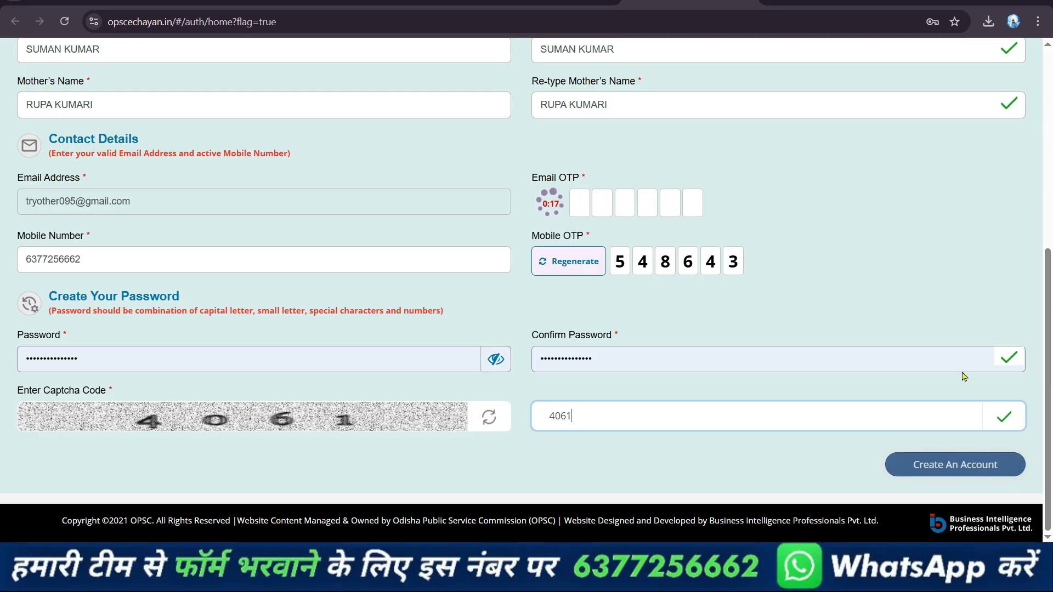
pyautogui.scroll(6, 941, 333)
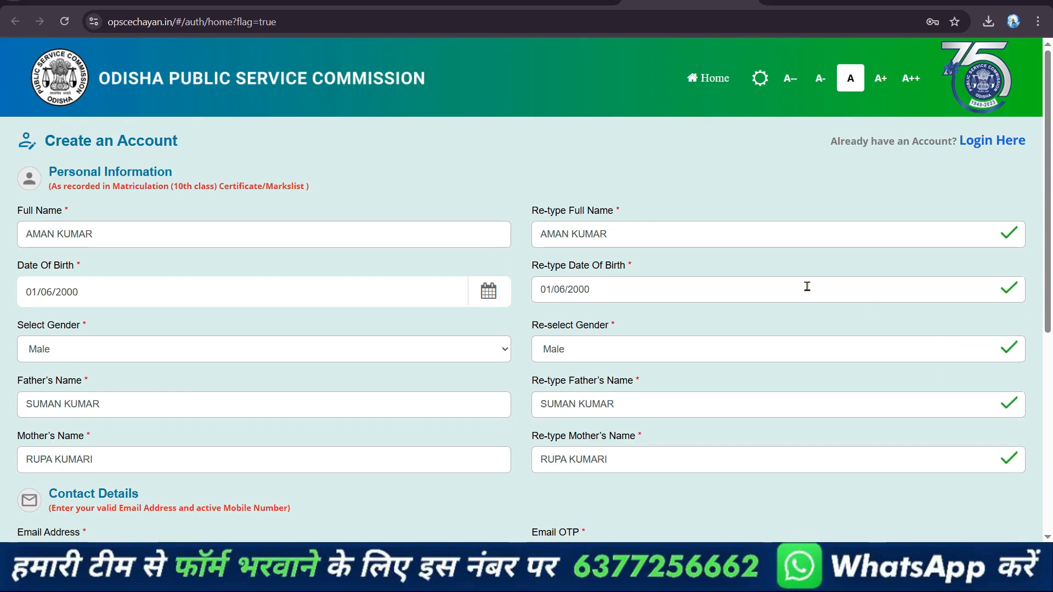
pyautogui.scroll(-2, 651, 288)
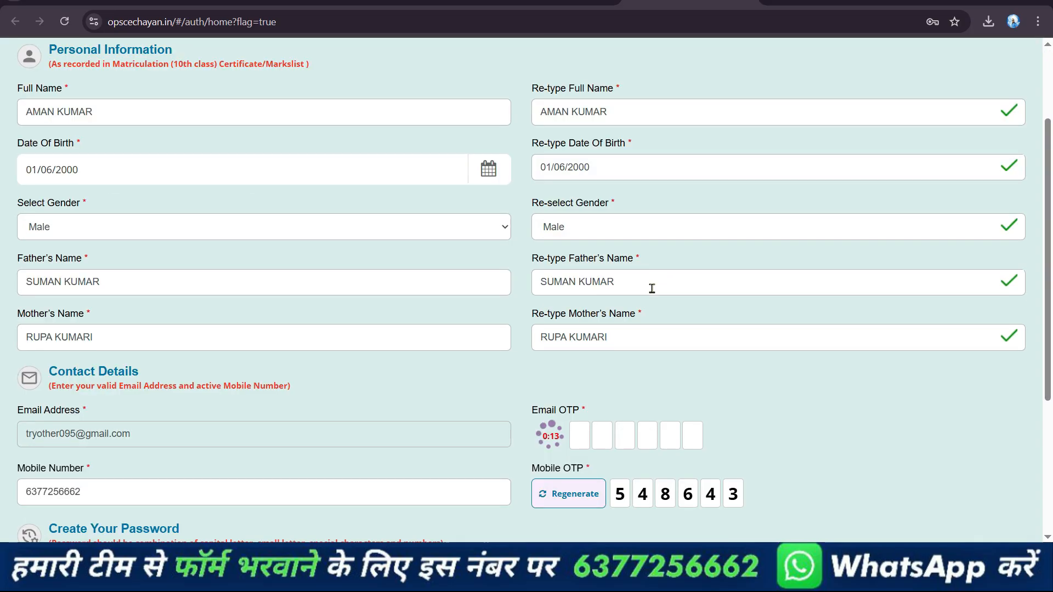
pyautogui.scroll(-1, 651, 288)
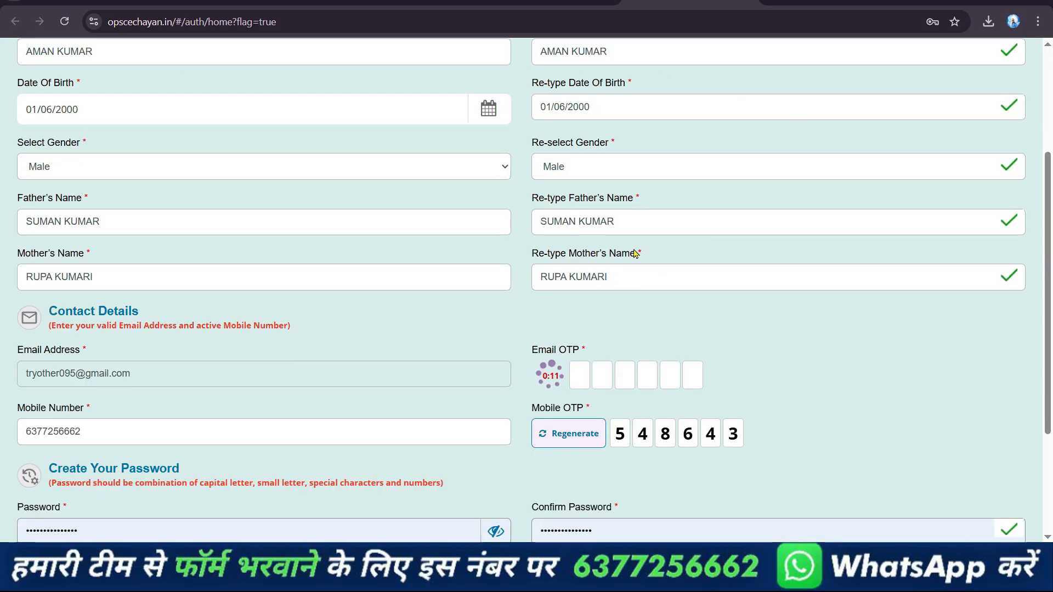
pyautogui.scroll(-3, 956, 466)
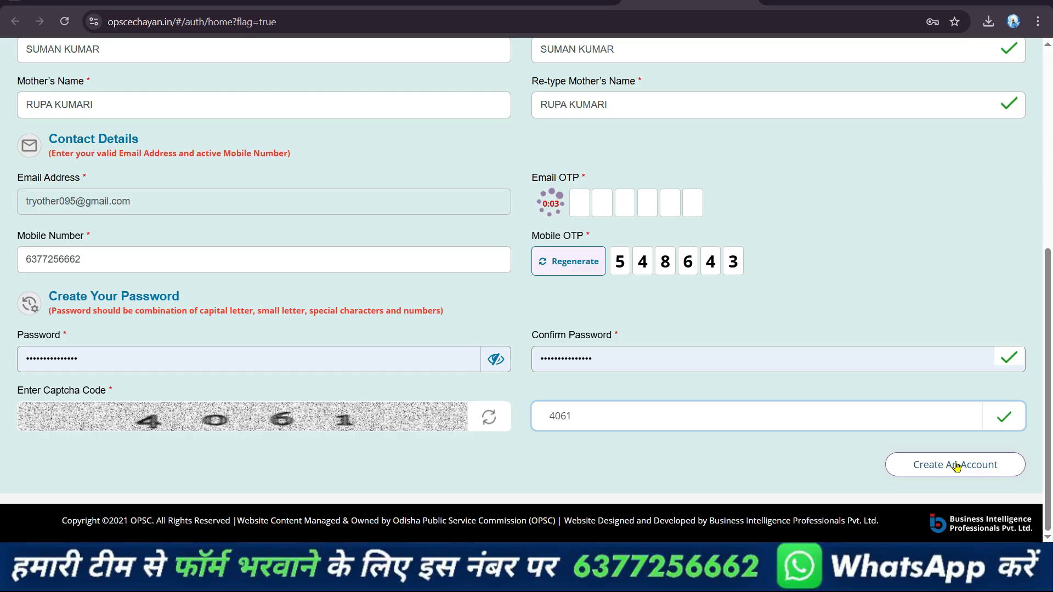
pyautogui.click(955, 466)
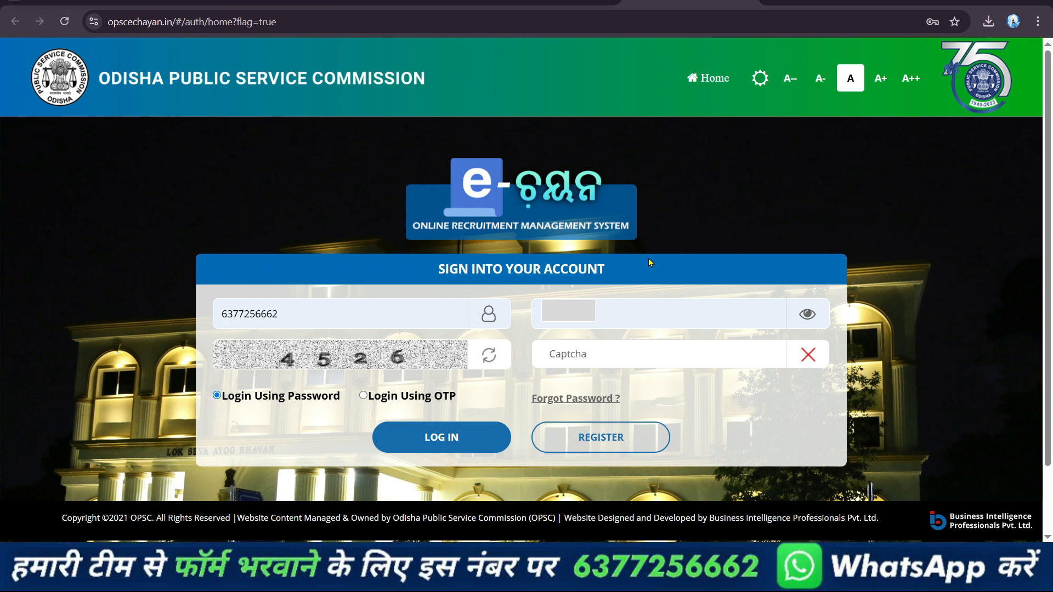
# Sign in with the registered mobile number, the account password and the displayed captcha code
pyautogui.click(392, 311)
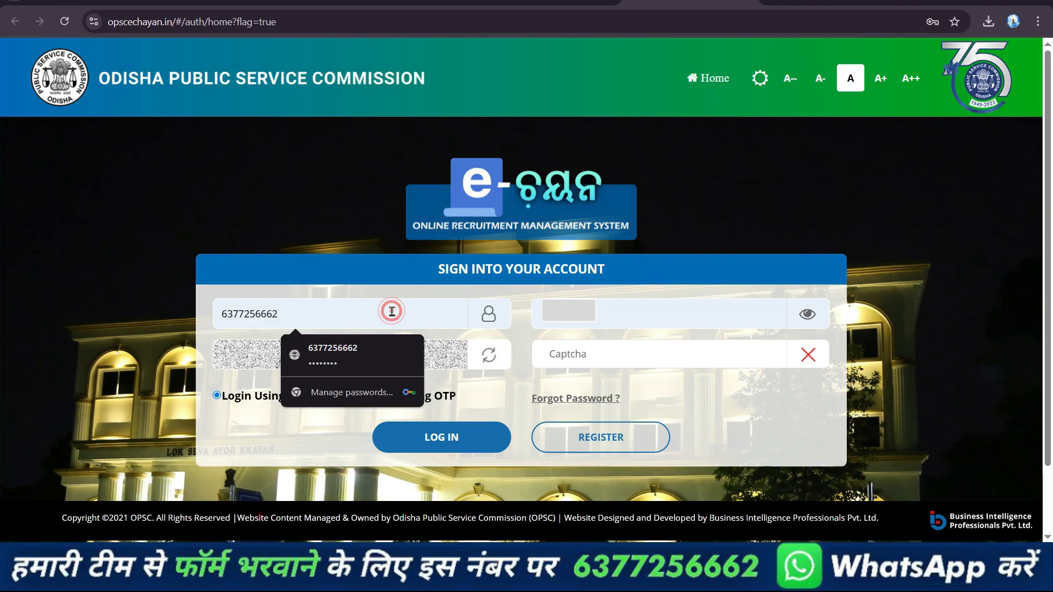
pyautogui.click(711, 309)
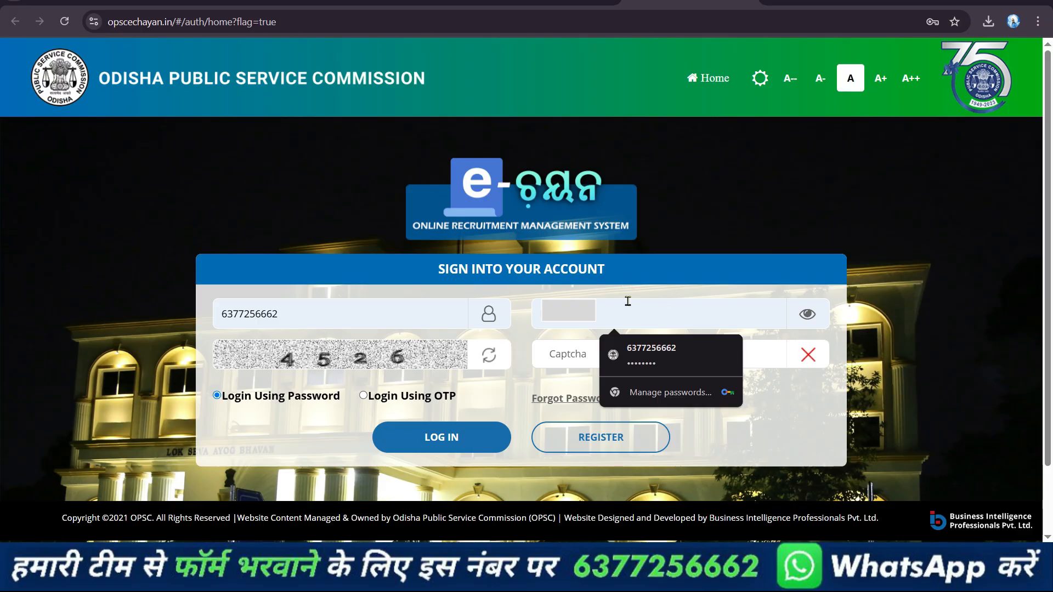
pyautogui.click(562, 353)
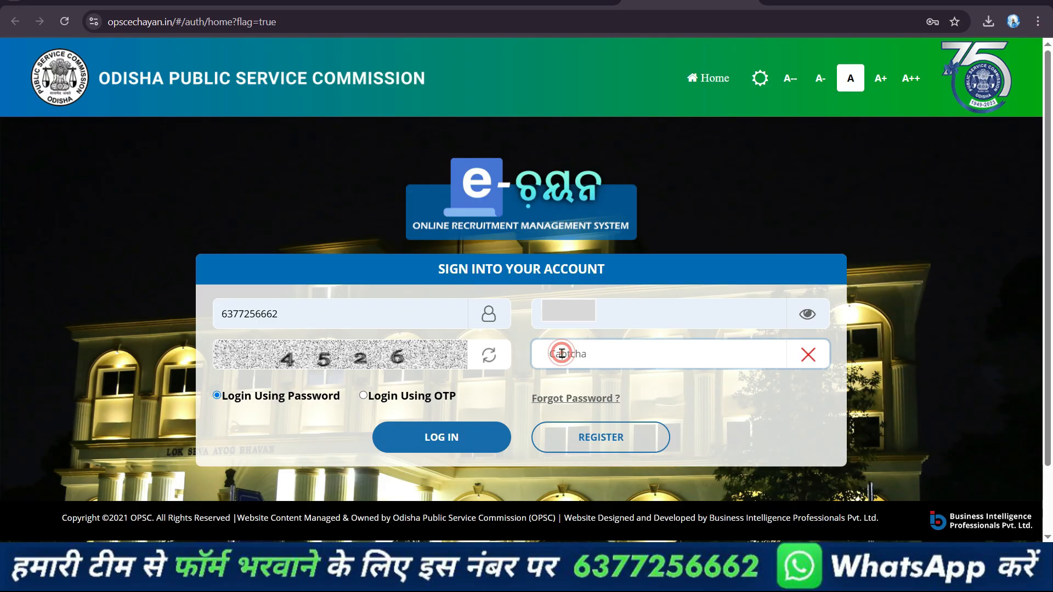
pyautogui.write('4526')
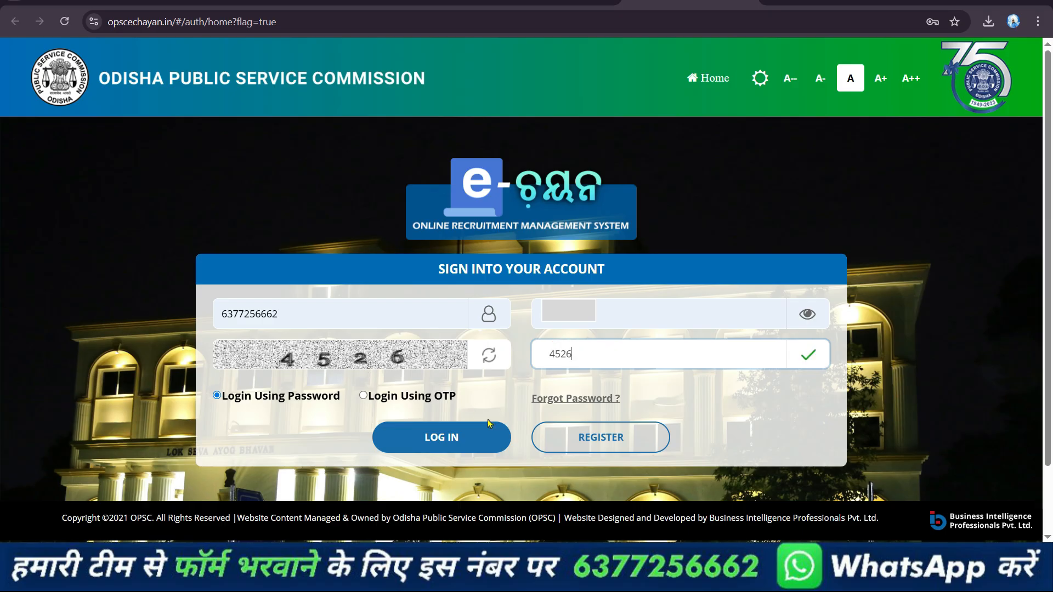
pyautogui.click(431, 434)
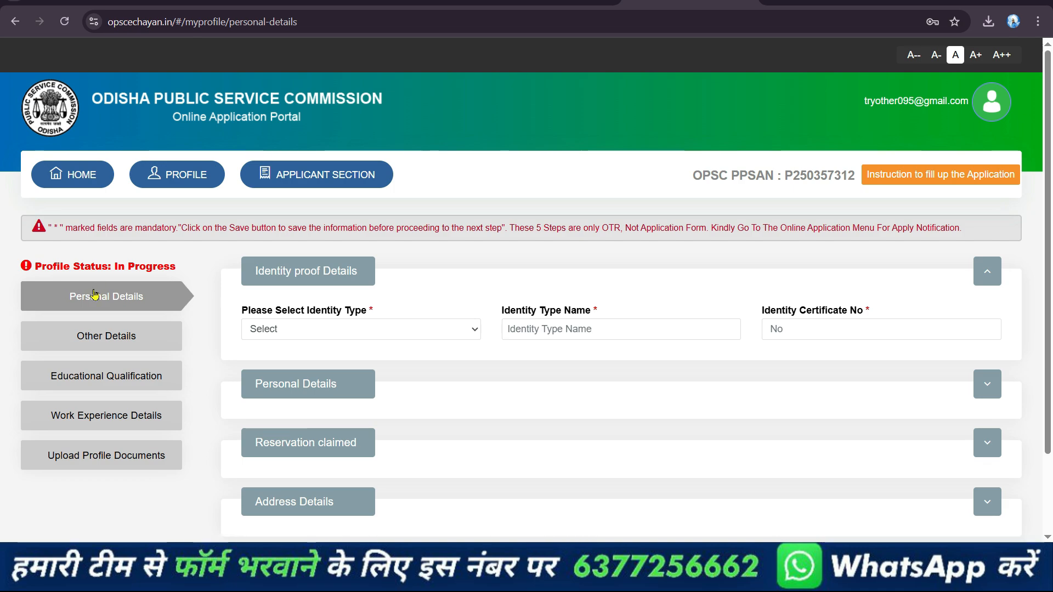
# Choose Aadhaar Card as the identity type, and enter the Aadhaar number in both the number and confirmation fields
pyautogui.click(390, 329)
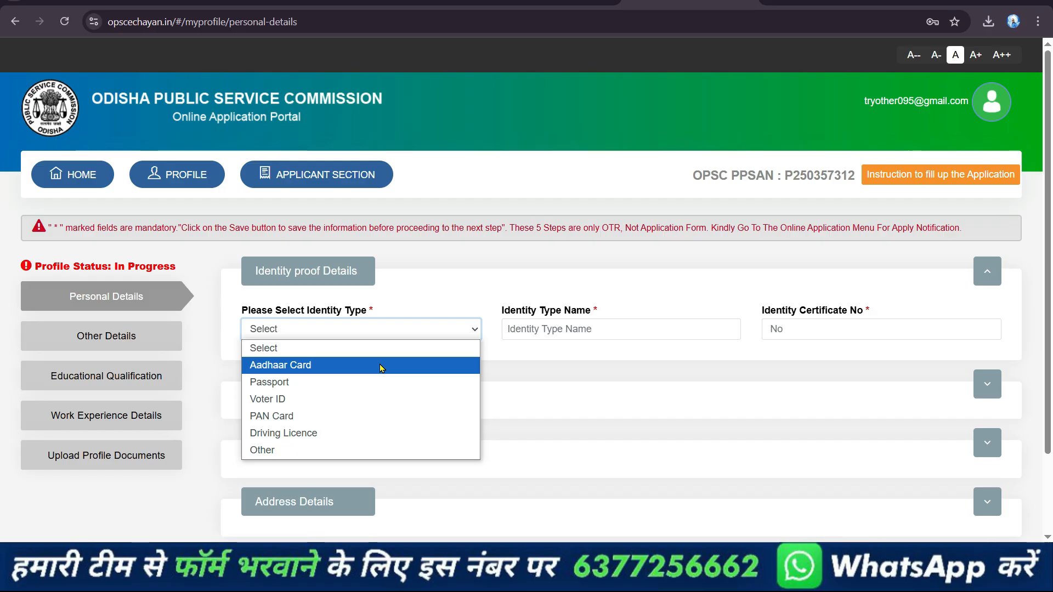
pyautogui.click(381, 365)
pyautogui.click(557, 324)
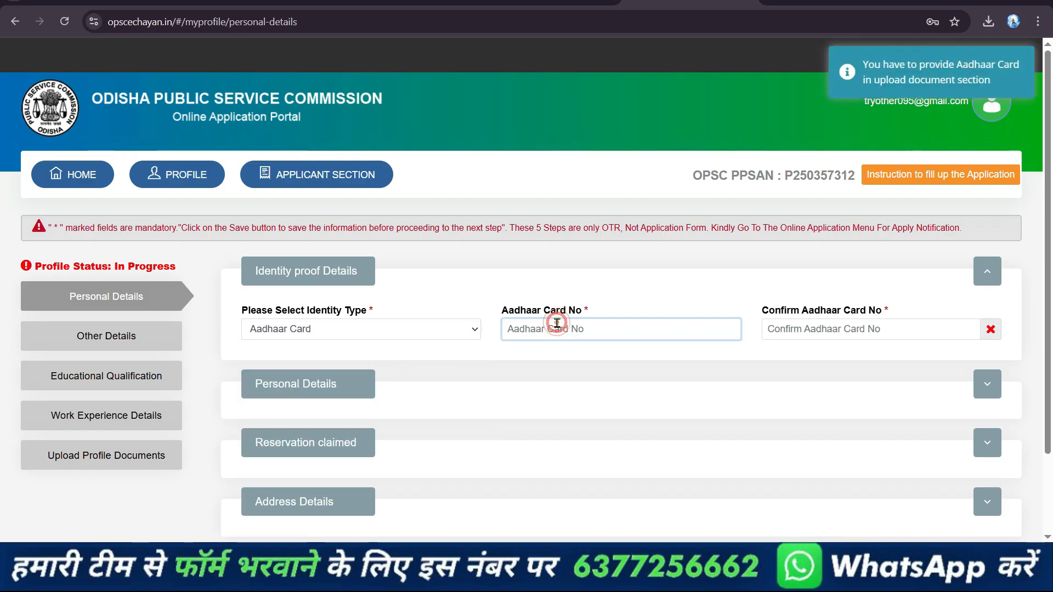
pyautogui.hotkey('ctrl', 'v')
pyautogui.click(825, 329)
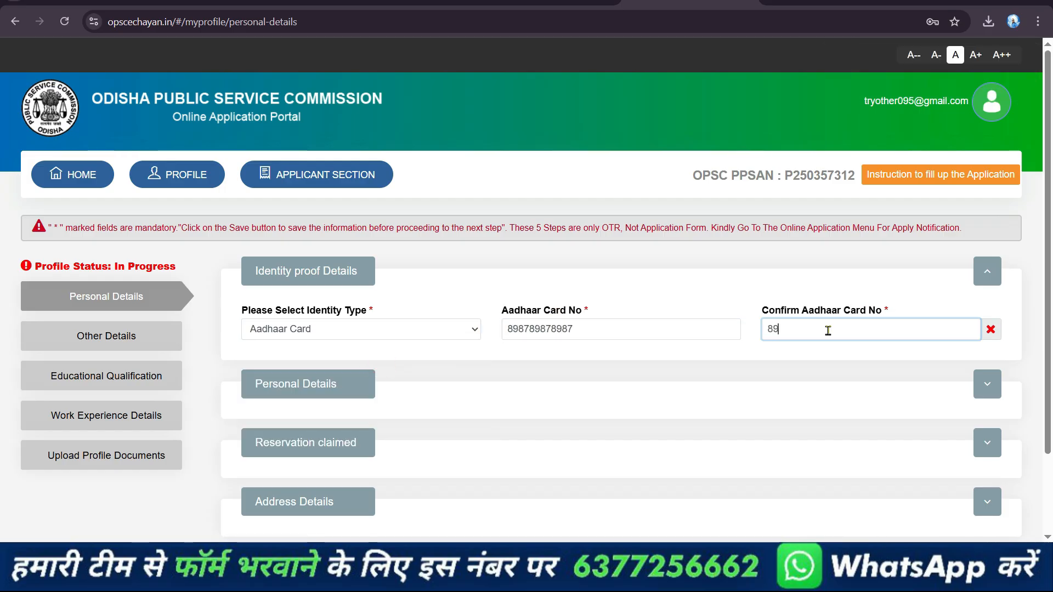
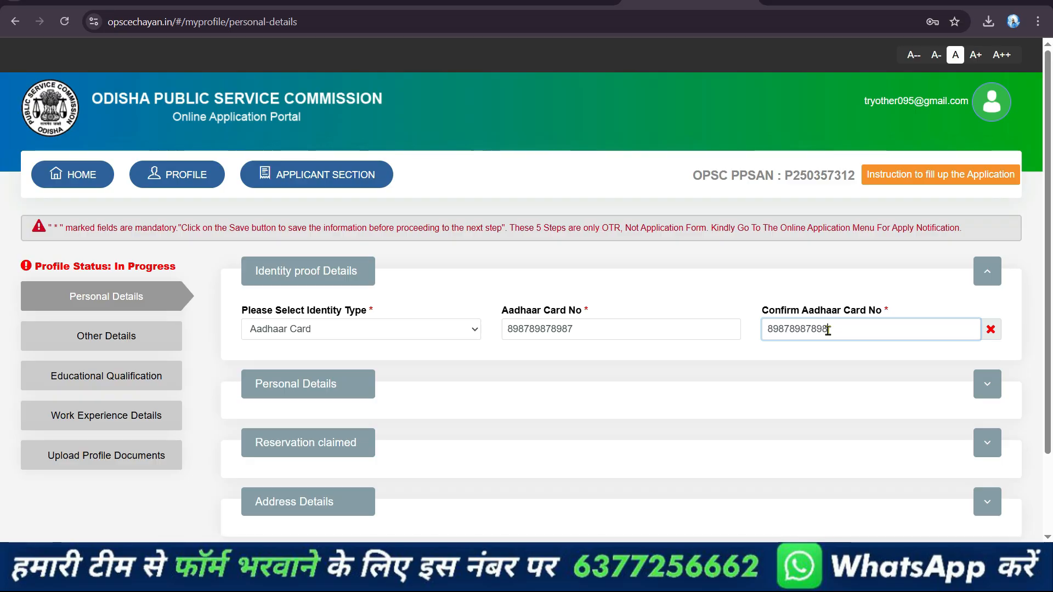
# Expand the Personal Details section and set the nationality to Indian
pyautogui.scroll(-1, 470, 275)
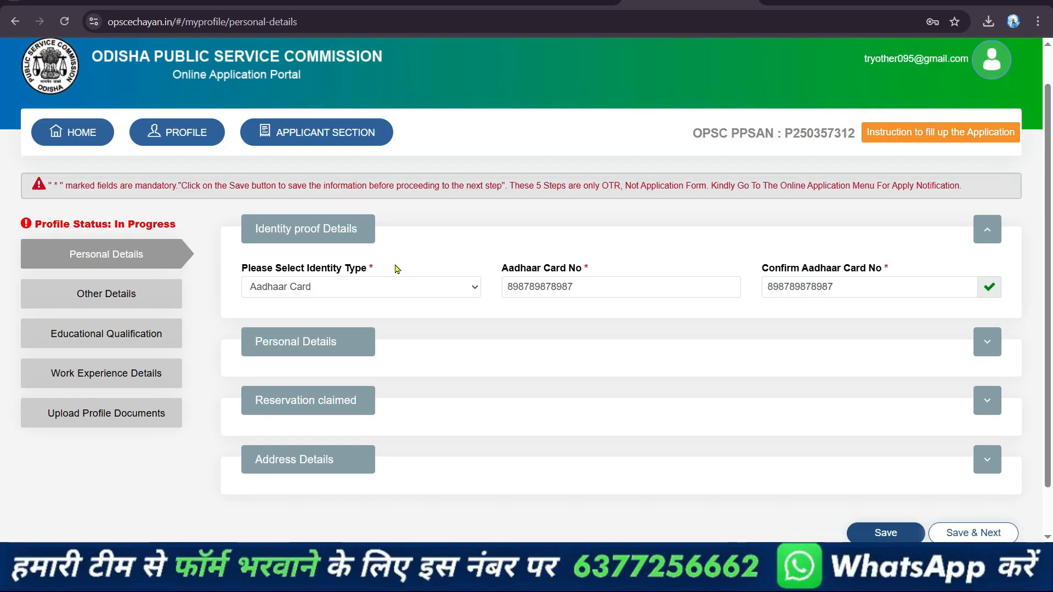
pyautogui.click(988, 341)
pyautogui.scroll(-3, 782, 360)
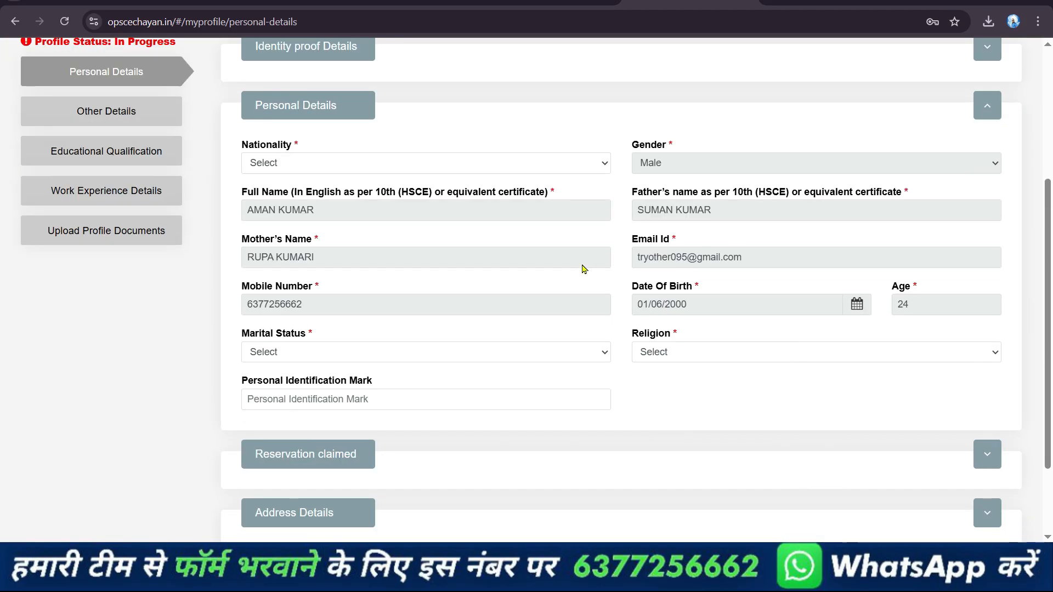
pyautogui.click(588, 156)
pyautogui.click(357, 200)
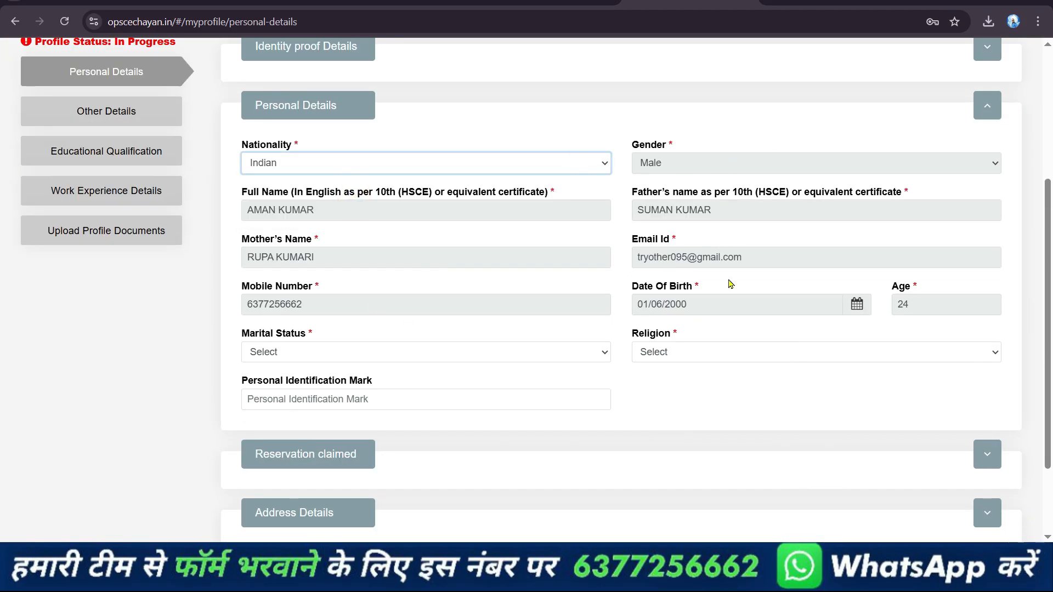
# Try Married as the marital status and go to the number of spouses field
pyautogui.click(522, 353)
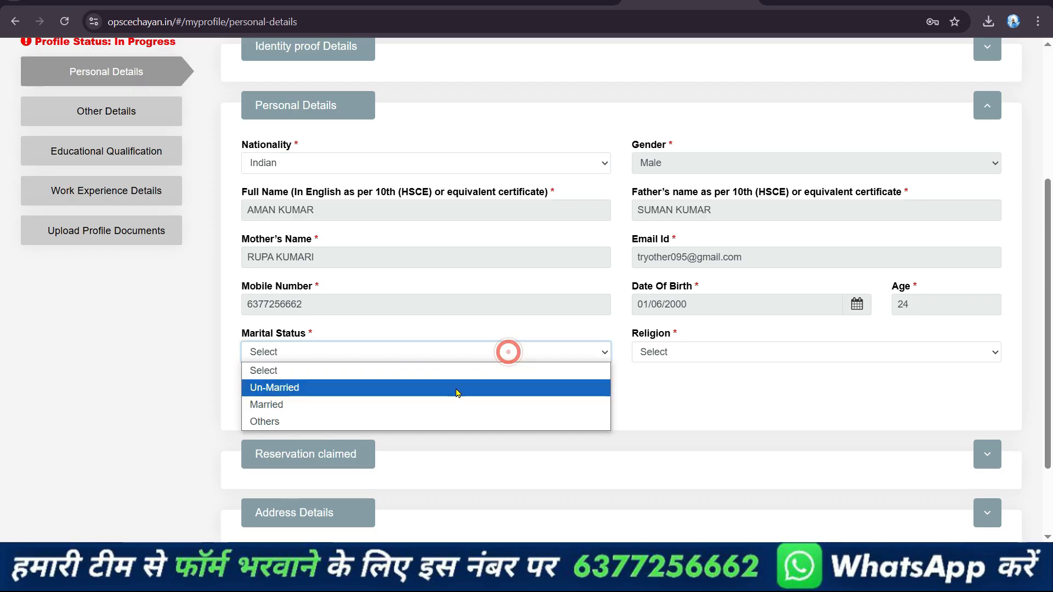
pyautogui.click(443, 406)
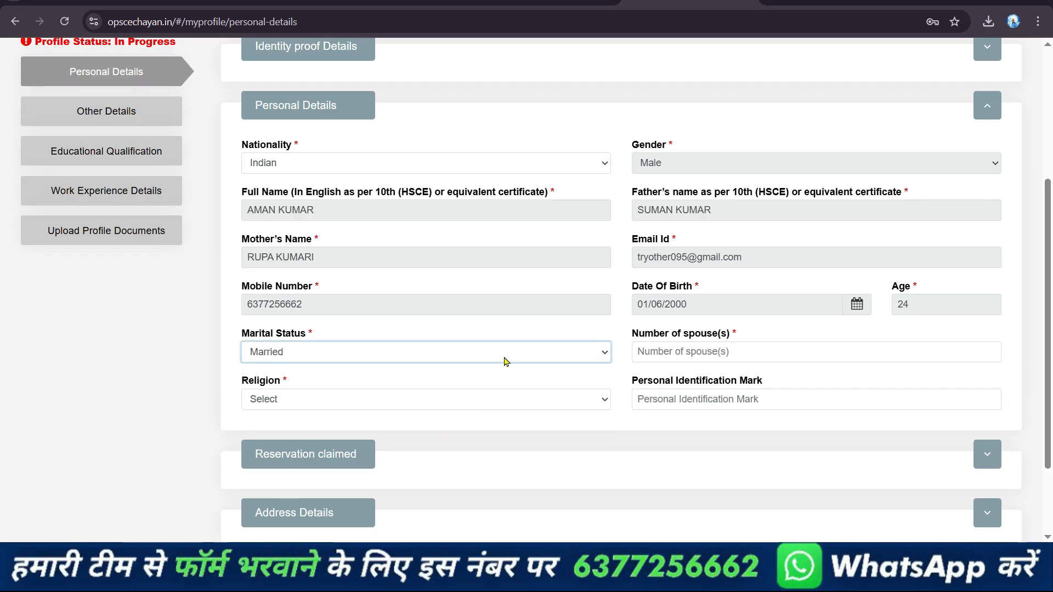
pyautogui.click(707, 352)
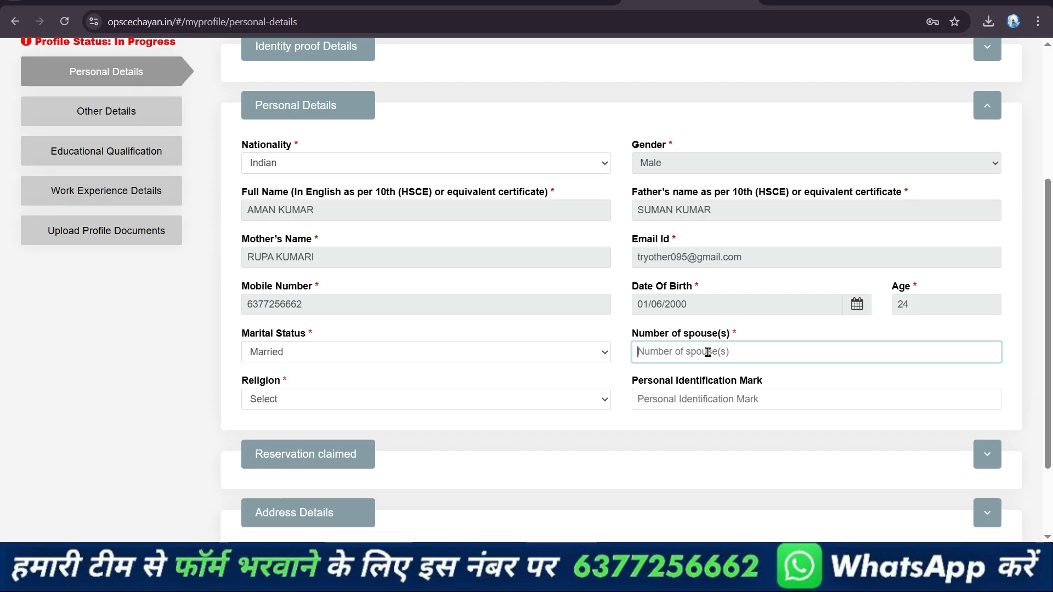
# Set the marital status to Un-Married, the religion to Hinduism and the personal identification mark to "A CUT MARK IN EYEBROW"
pyautogui.click(570, 348)
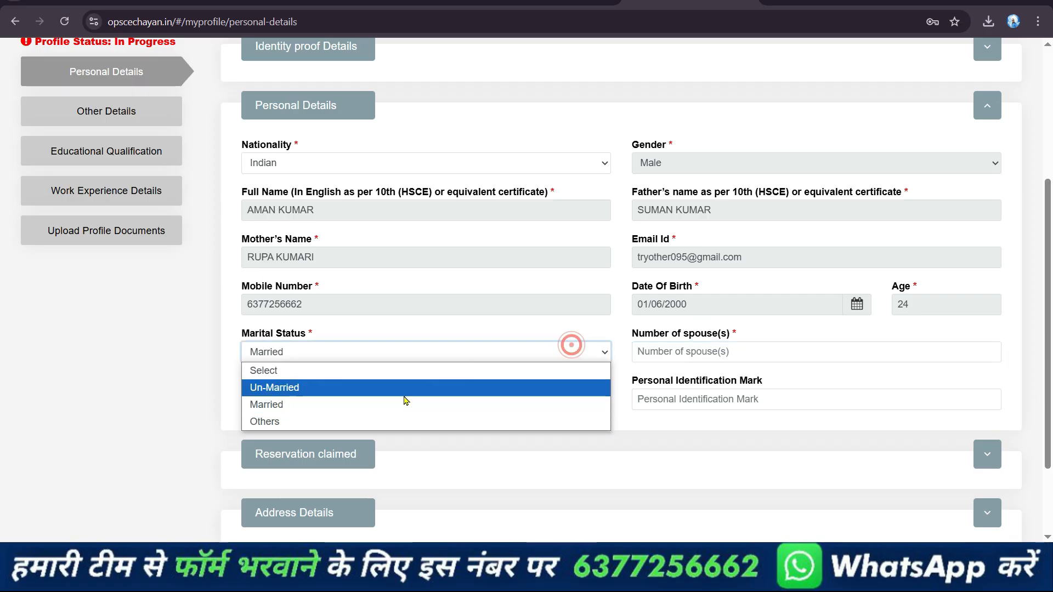
pyautogui.click(402, 391)
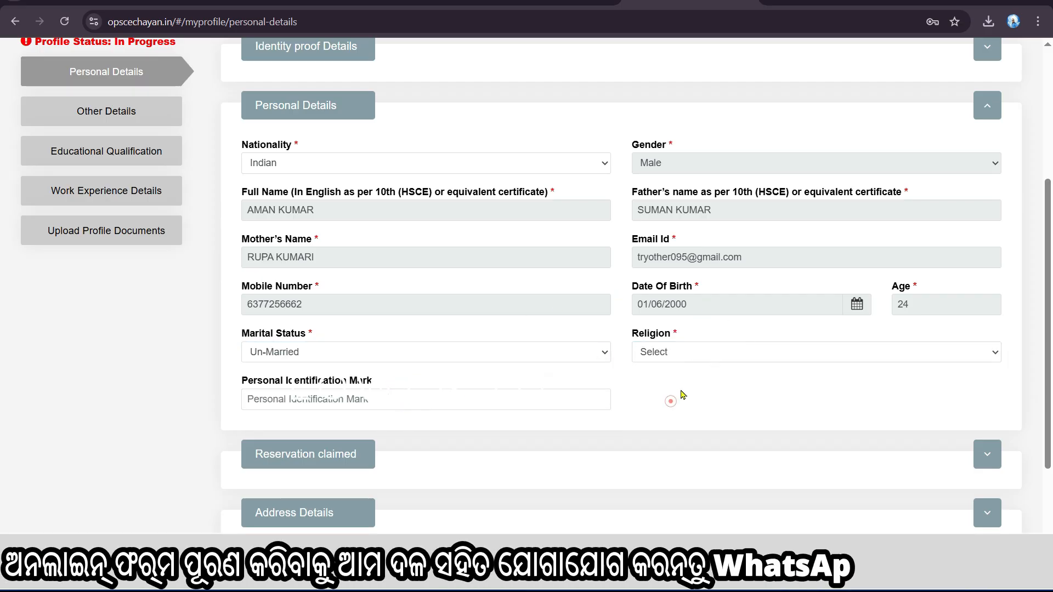
pyautogui.click(710, 357)
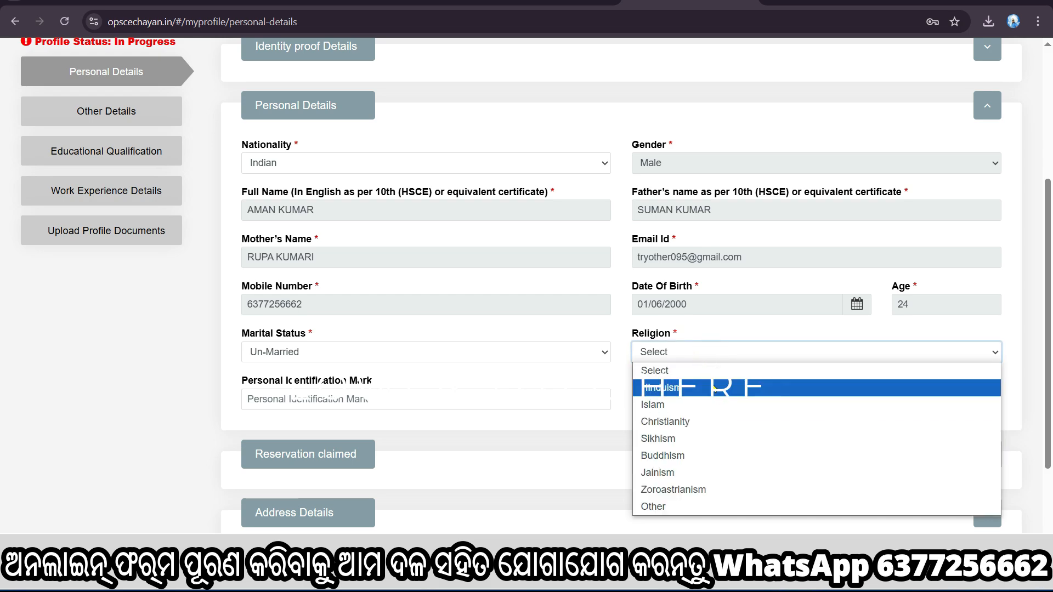
pyautogui.click(683, 389)
pyautogui.click(444, 400)
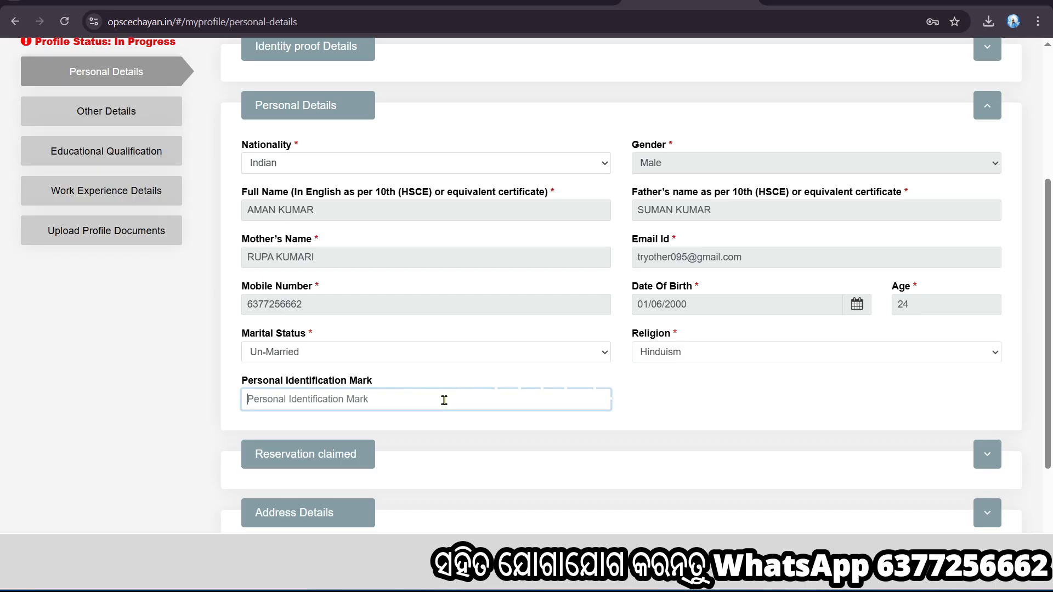
pyautogui.write('A CUT MARK IN EYEBROW')
# Expand the Reservation claimed section and choose UnReserved (UR) as the category
pyautogui.scroll(-2, 802, 393)
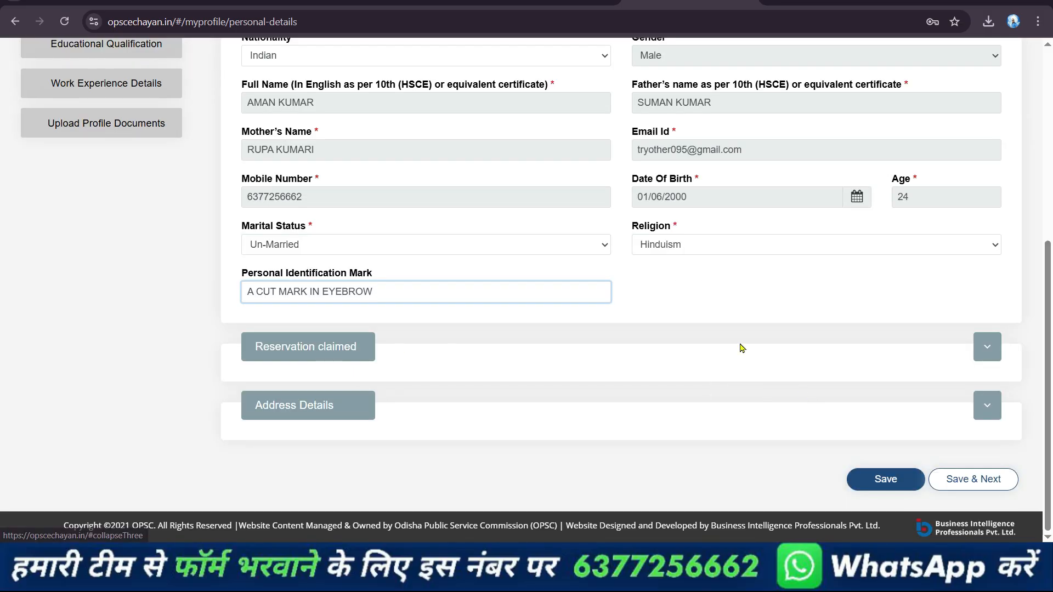
pyautogui.click(987, 346)
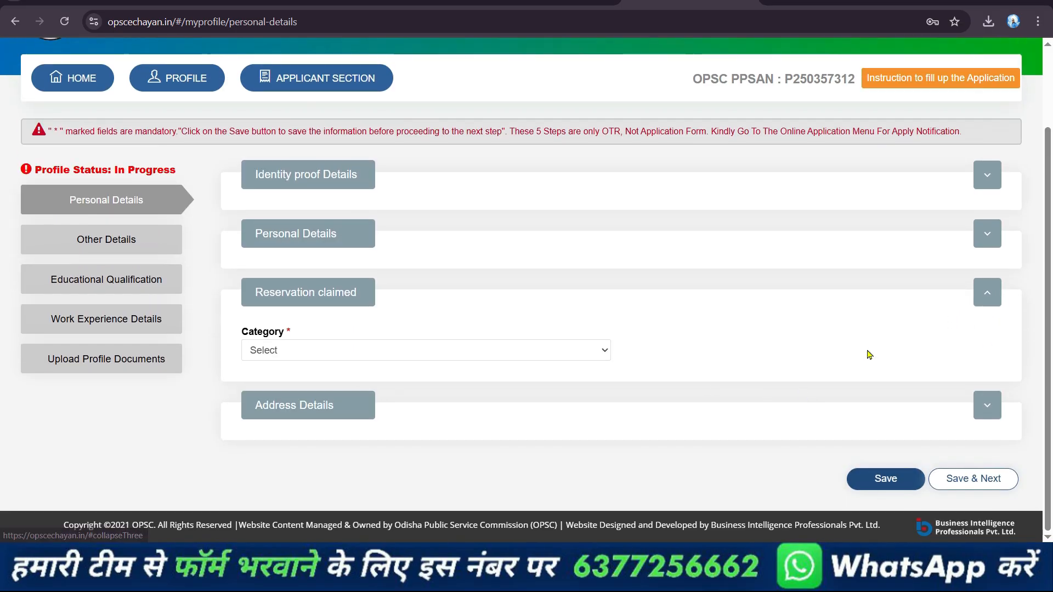
pyautogui.click(472, 352)
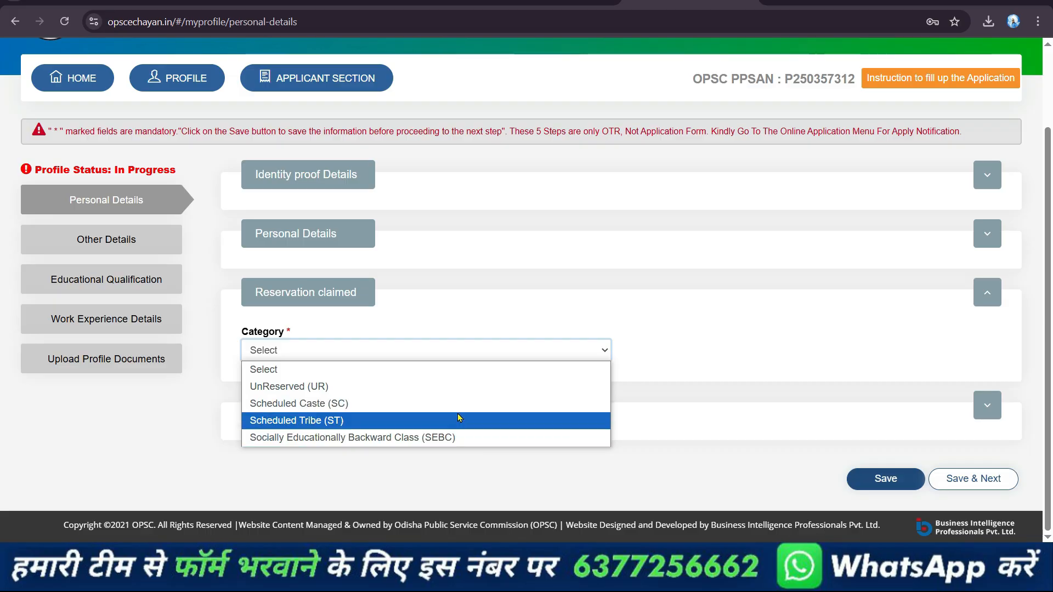
pyautogui.click(366, 385)
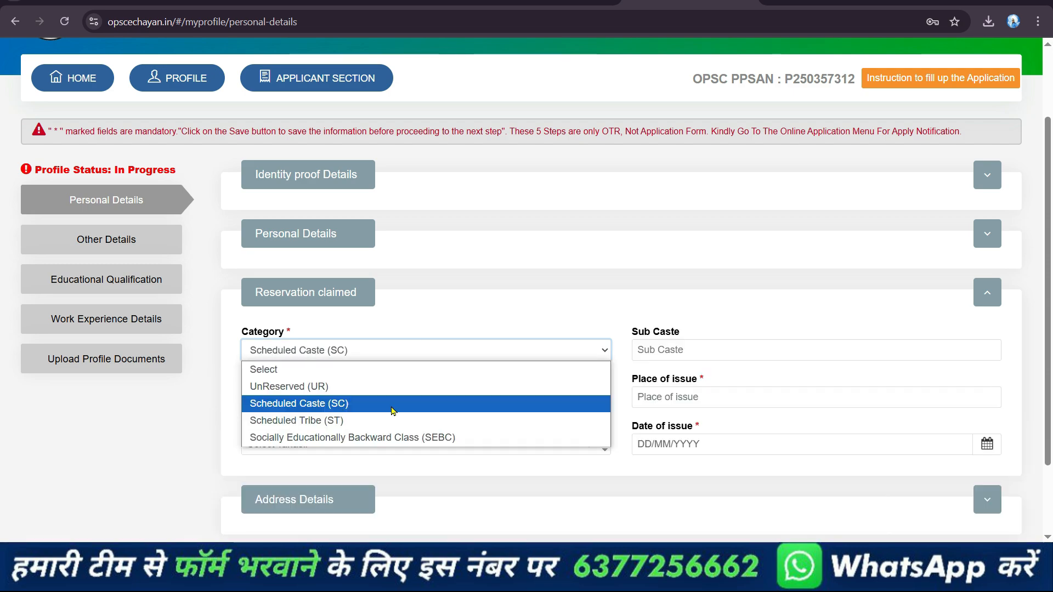
# Try the Scheduled Tribe (ST) category to inspect its certificate and issuing authority fields, and set the category back to UnReserved (UR)
pyautogui.click(399, 421)
pyautogui.click(410, 353)
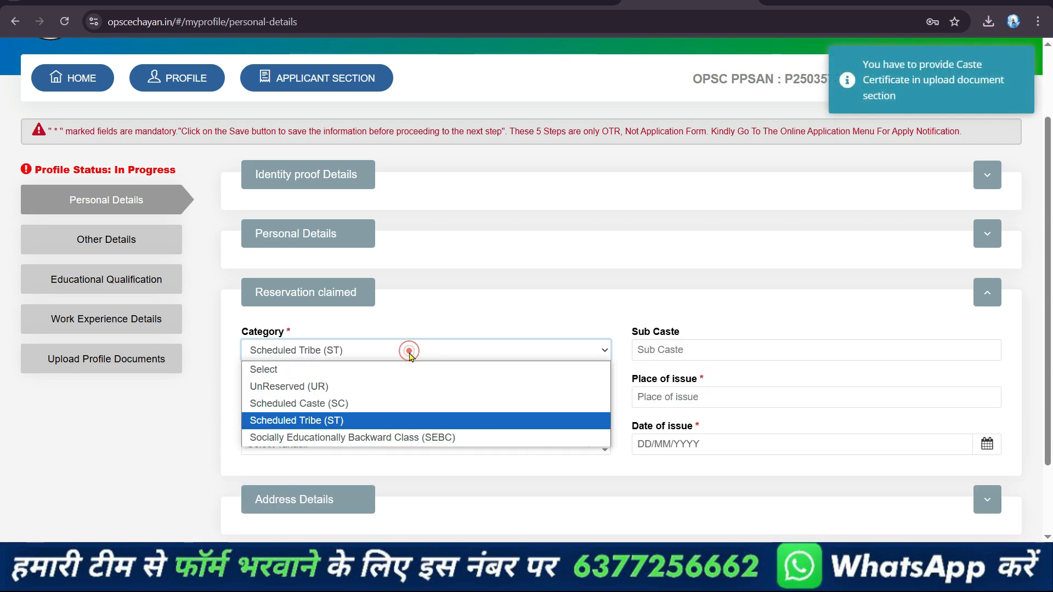
pyautogui.click(410, 353)
pyautogui.click(689, 353)
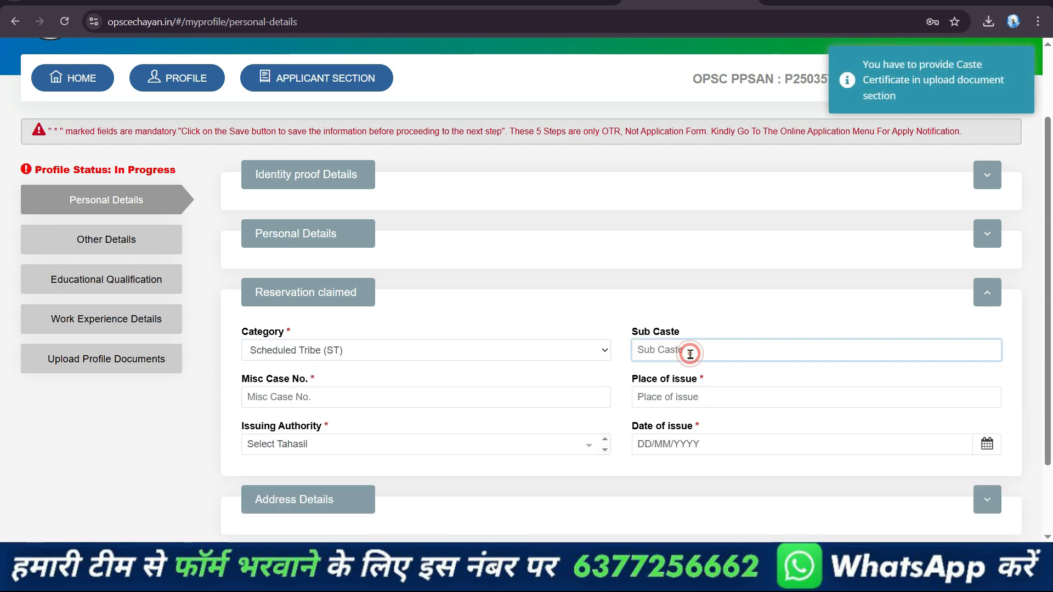
pyautogui.click(691, 397)
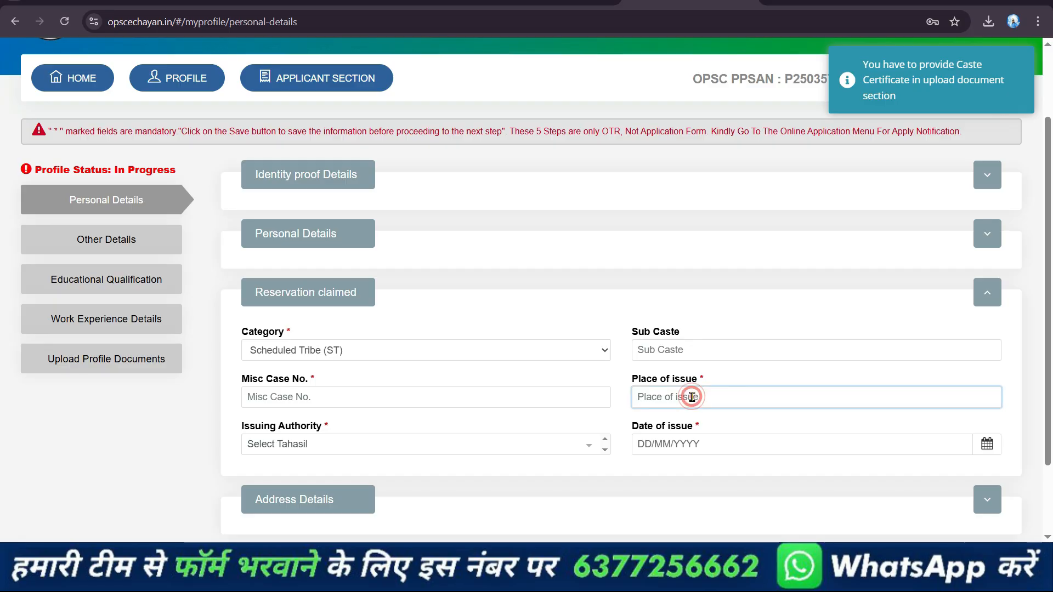
pyautogui.click(451, 449)
pyautogui.scroll(-6, 506, 378)
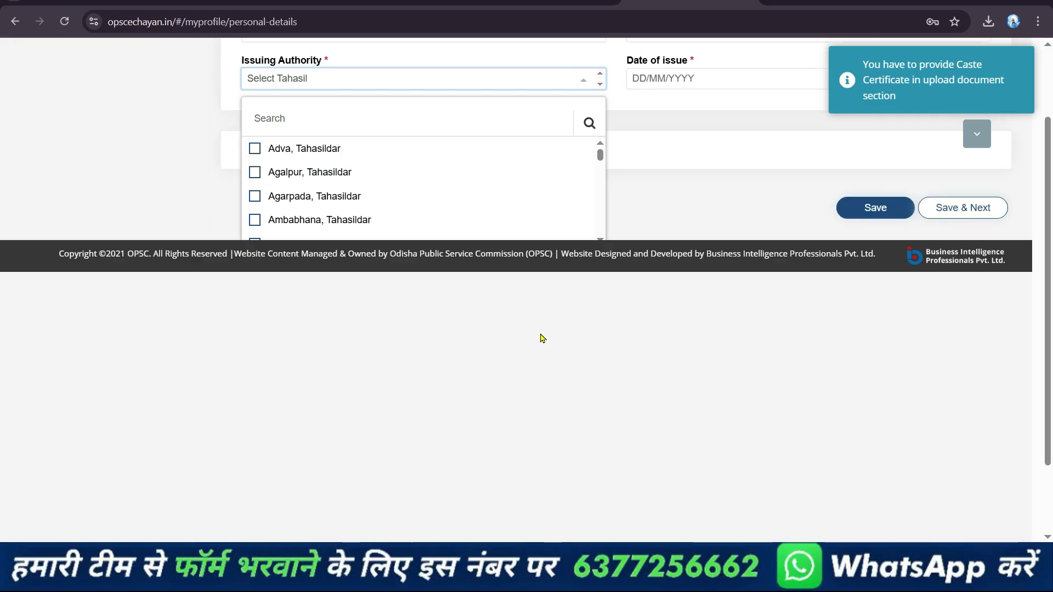
pyautogui.scroll(3, 402, 305)
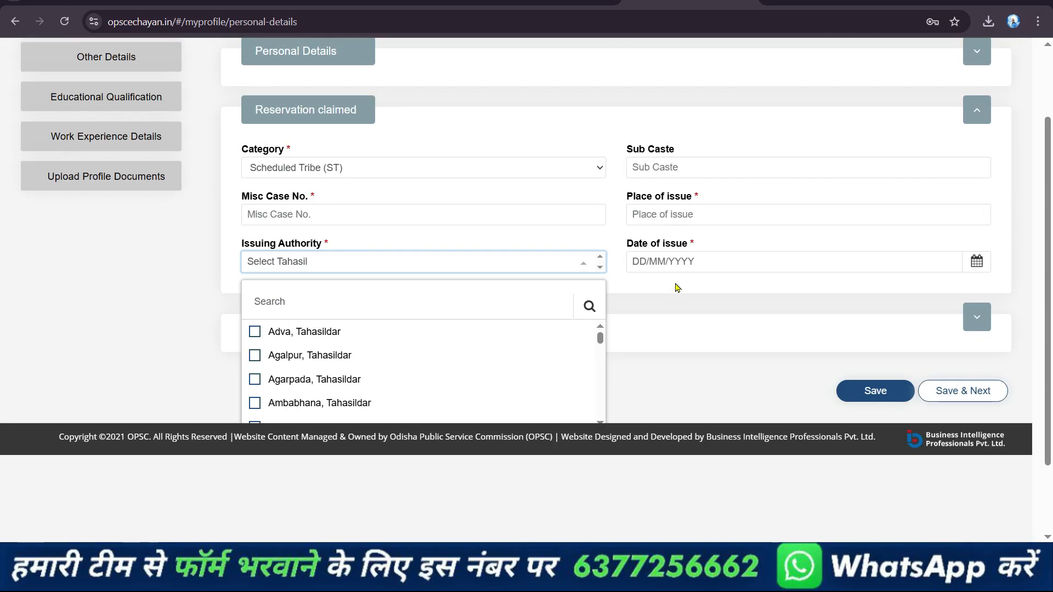
pyautogui.click(555, 257)
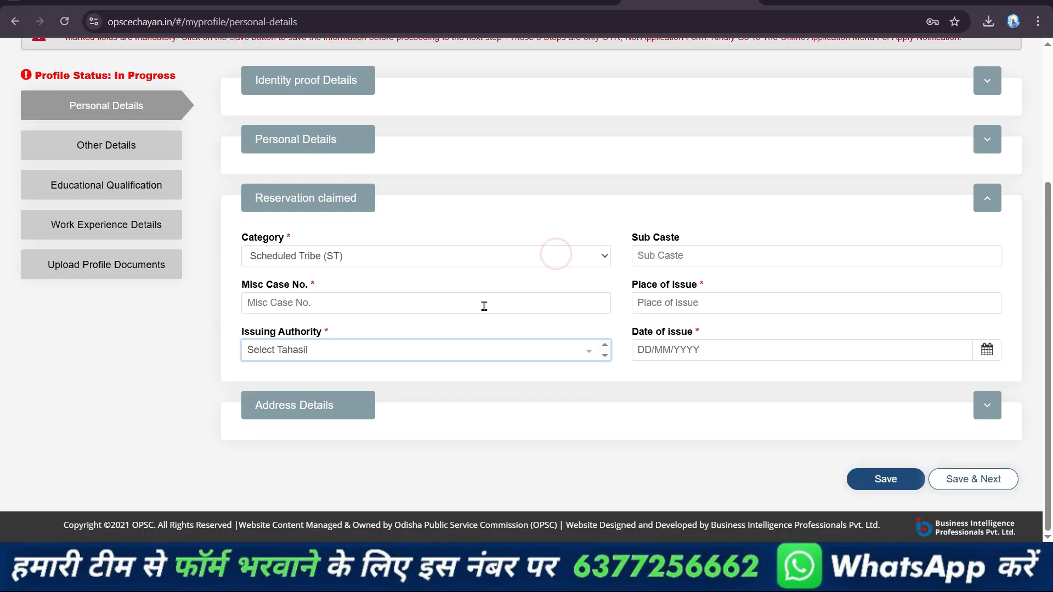
pyautogui.click(396, 255)
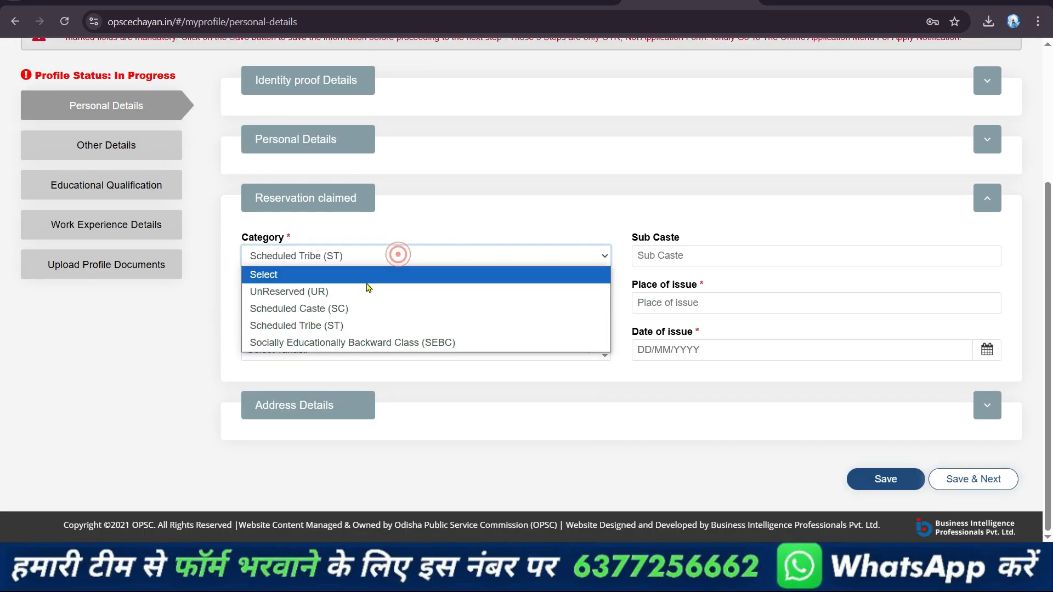
pyautogui.click(364, 289)
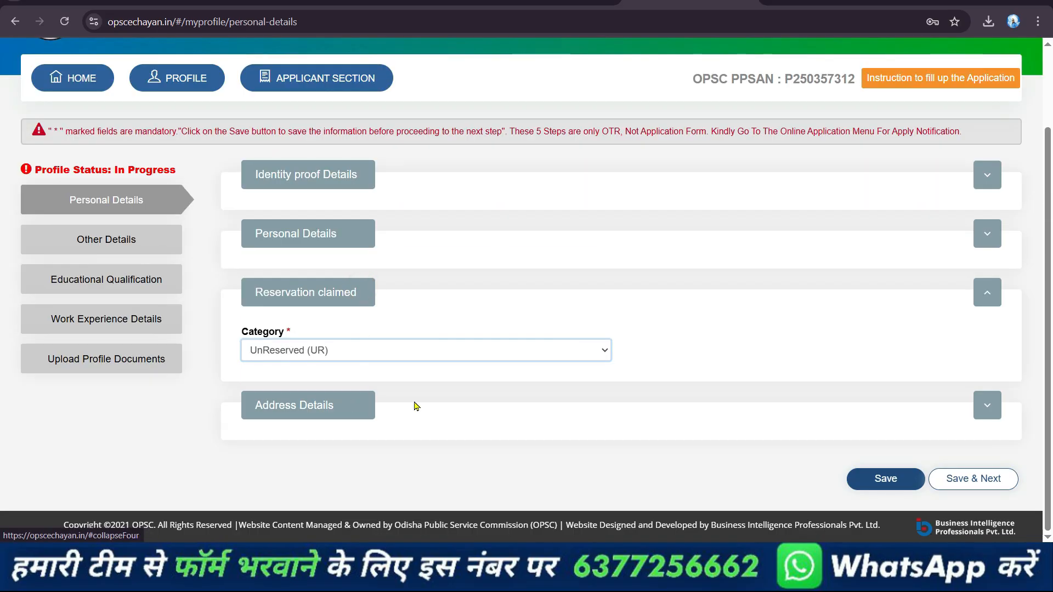
# Fill in the present address details, including address, village/city, police station, post office, state, district and pincode
pyautogui.click(987, 406)
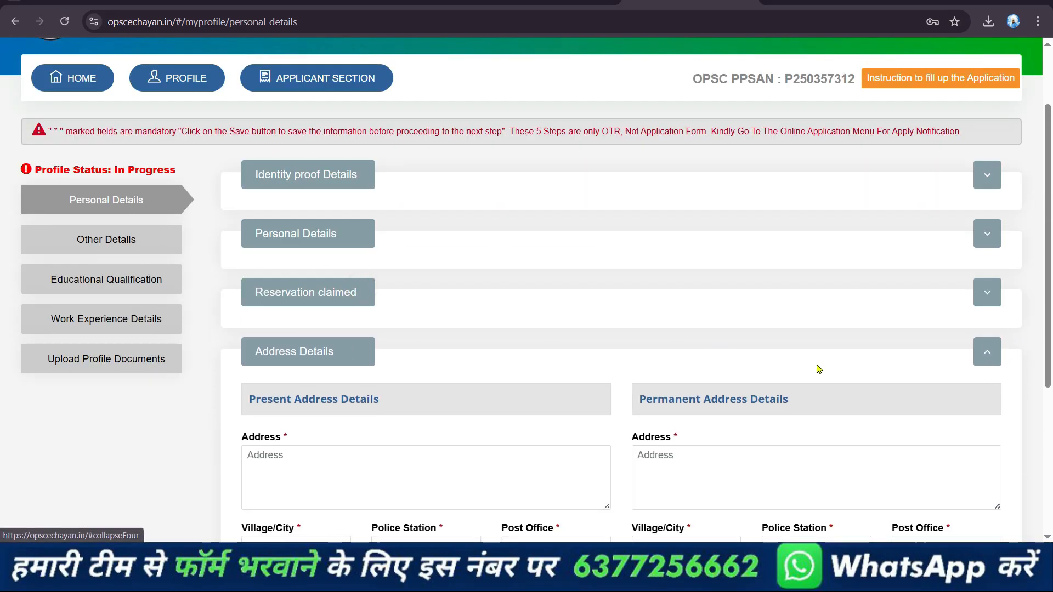
pyautogui.scroll(-5, 815, 367)
pyautogui.click(400, 212)
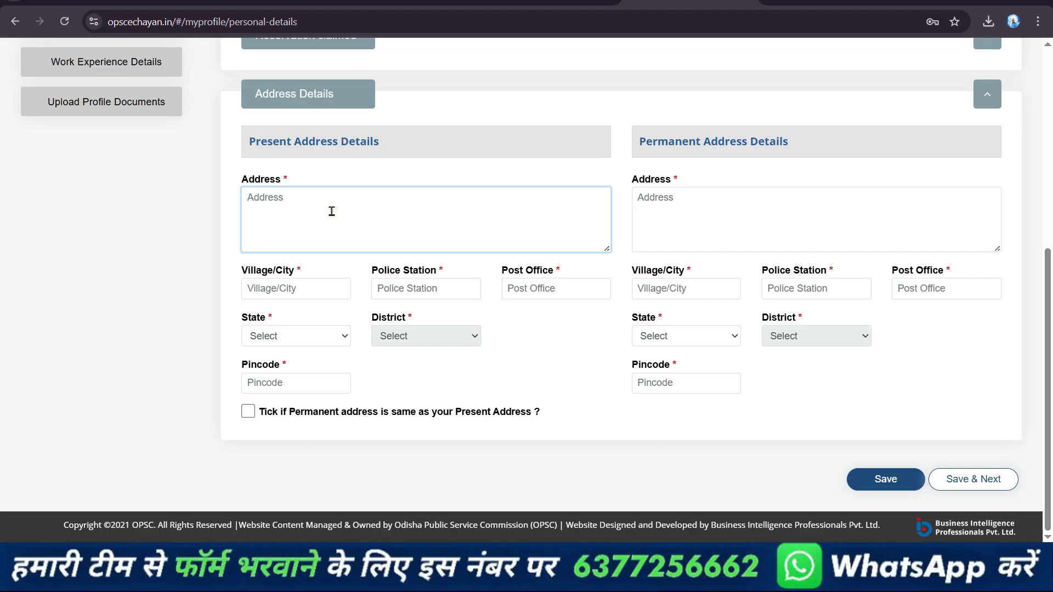
pyautogui.click(298, 289)
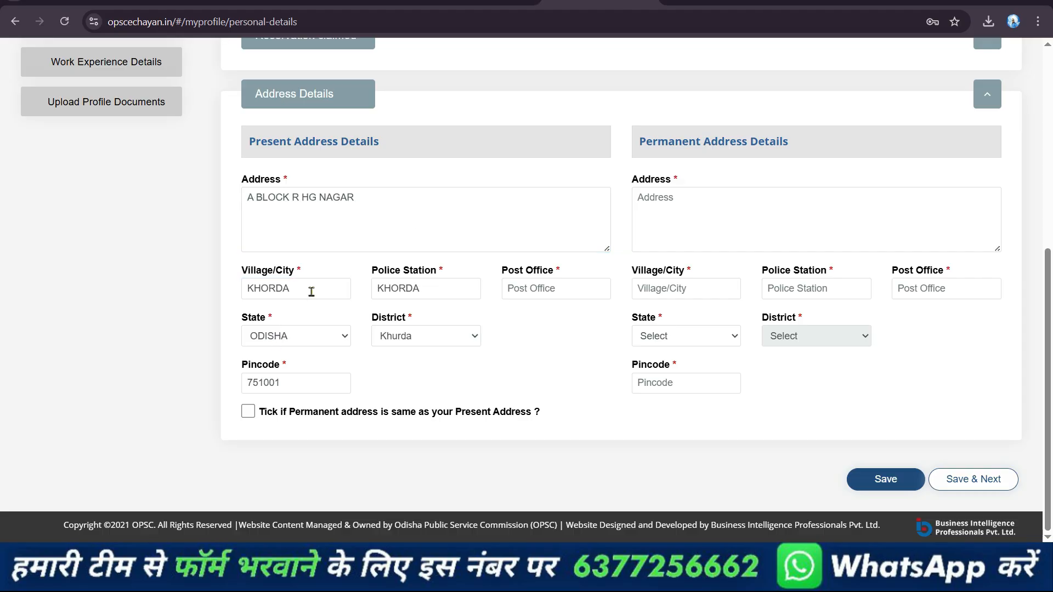
pyautogui.click(565, 288)
pyautogui.write('BALASORE')
pyautogui.click(560, 334)
# Mark the permanent address as the same as the present address, and save the personal details to proceed to Other Details
pyautogui.click(246, 412)
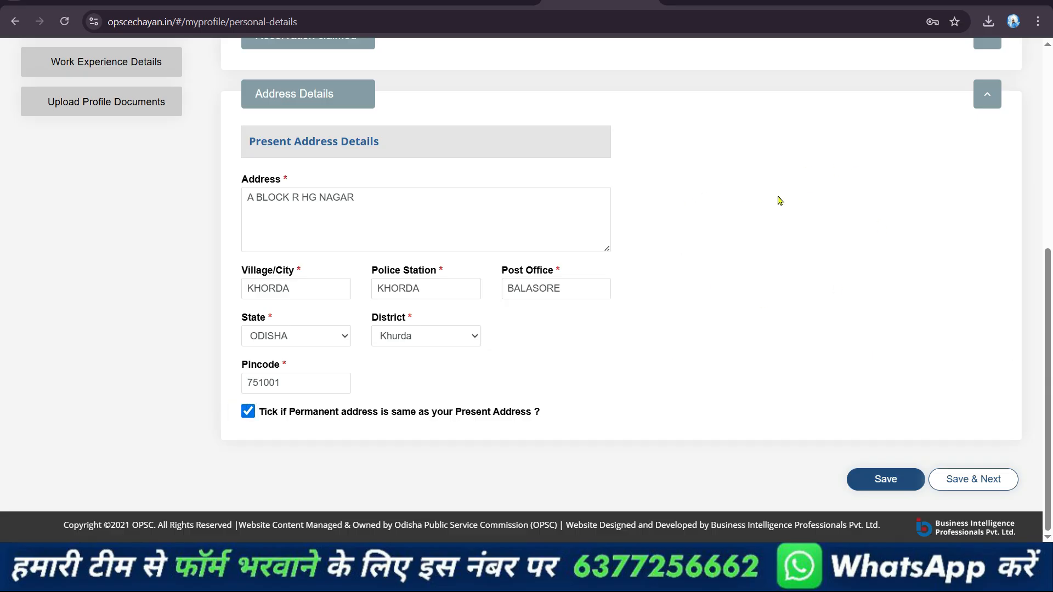
pyautogui.click(249, 411)
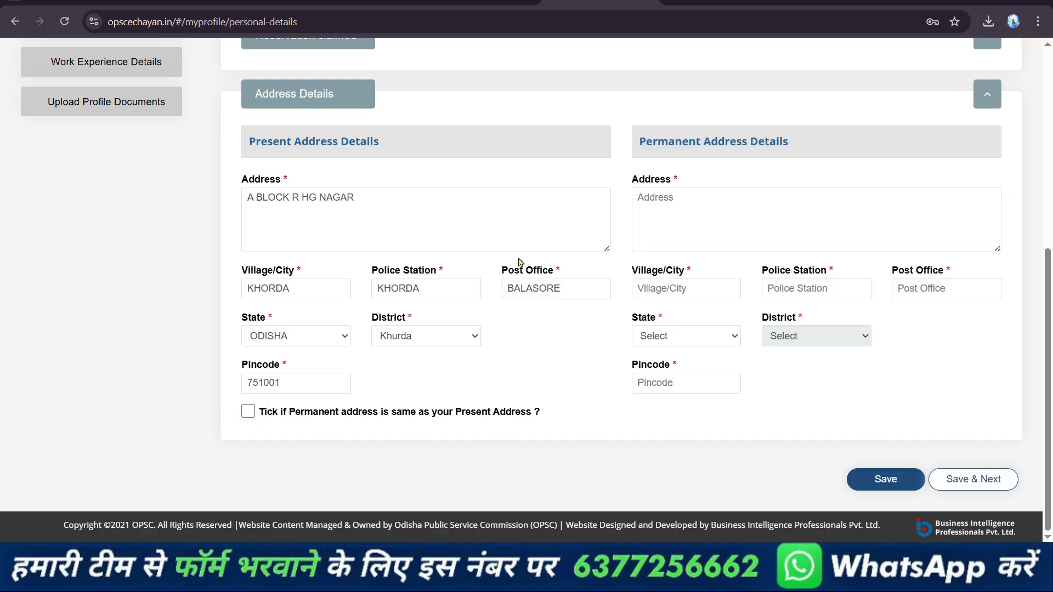
pyautogui.click(248, 411)
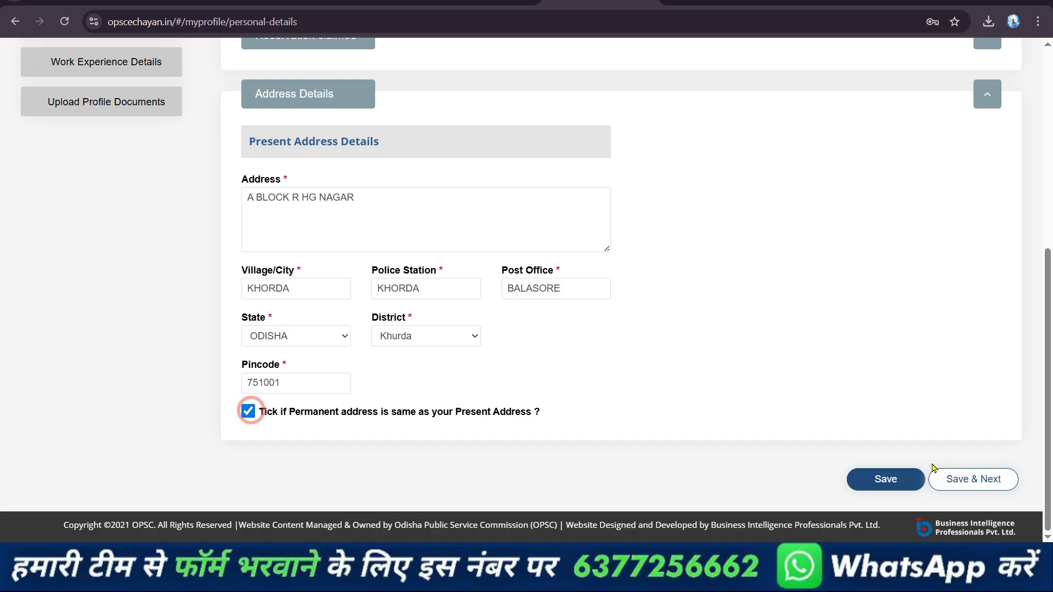
pyautogui.click(894, 477)
pyautogui.click(663, 139)
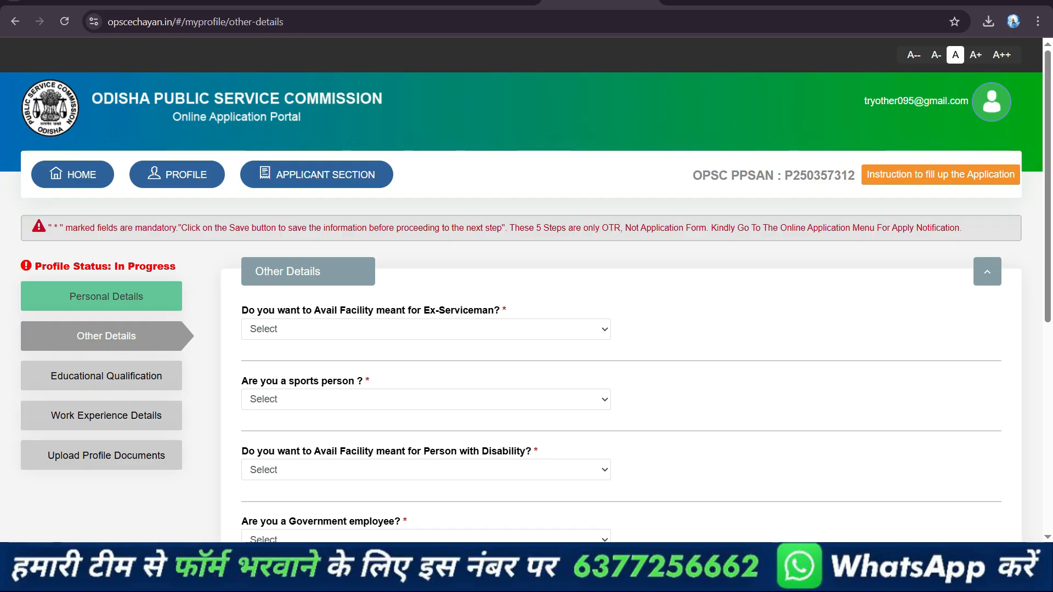
# Answer No to the Ex-Serviceman facility question and No to the sports person question
pyautogui.click(426, 329)
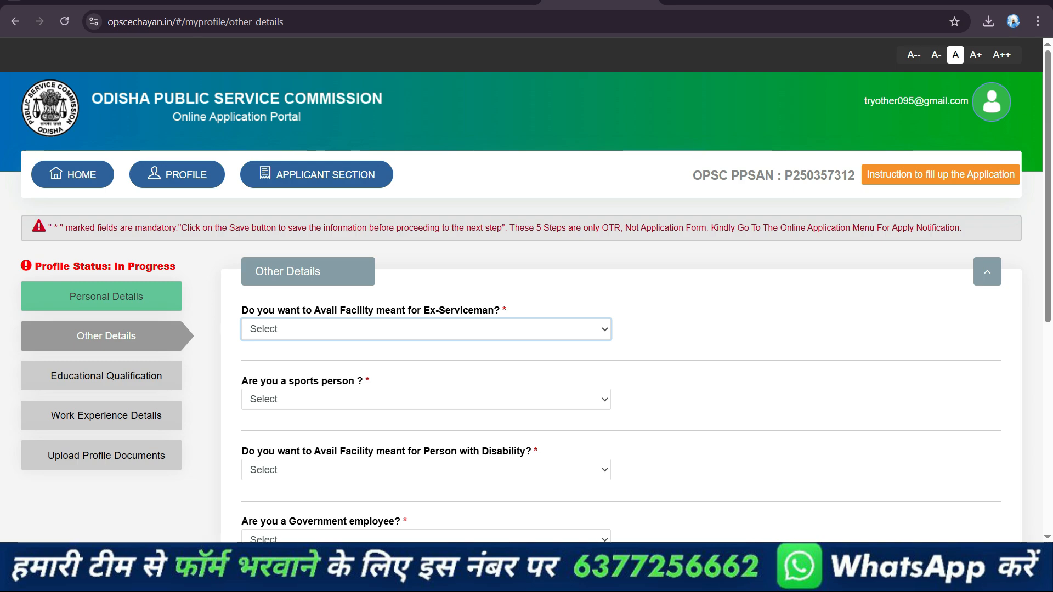
pyautogui.click(426, 329)
pyautogui.click(425, 382)
pyautogui.scroll(-3, 526, 291)
pyautogui.click(425, 217)
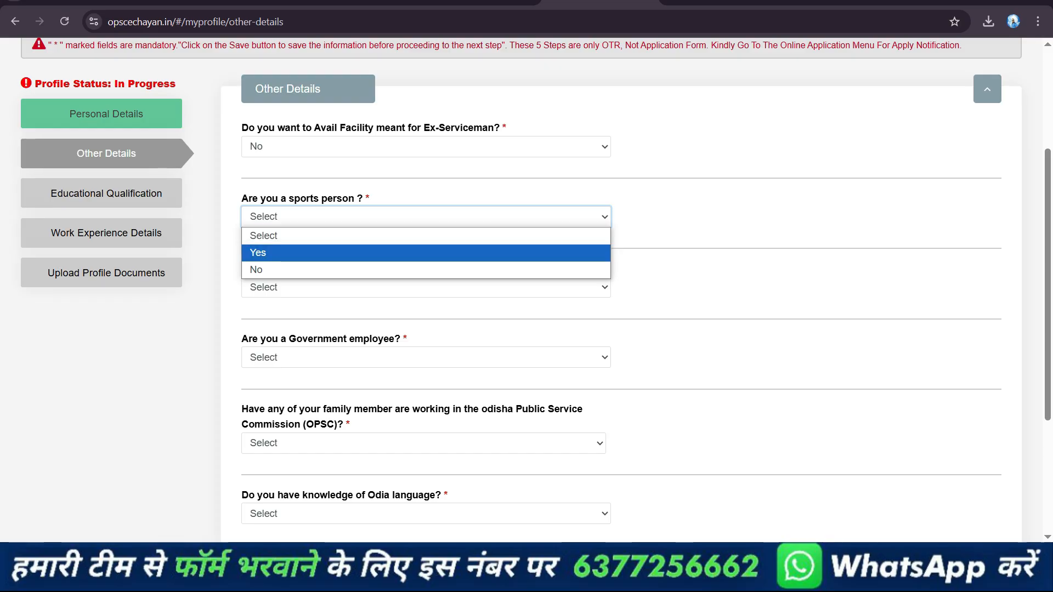
pyautogui.click(426, 270)
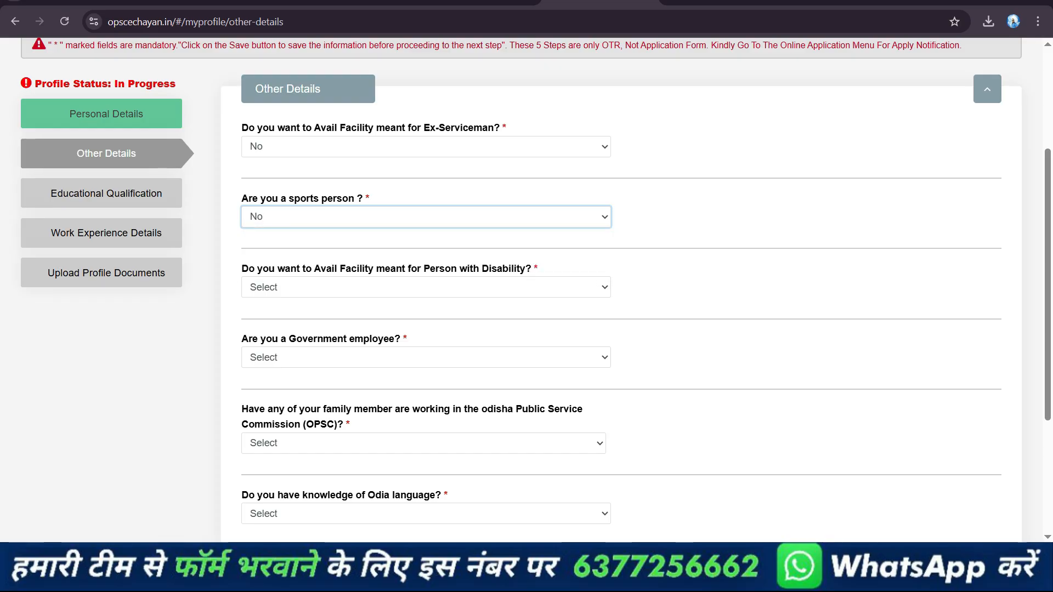
# Try Yes for the Person with Disability facility to inspect the disability categories, and set the answer to No
pyautogui.click(426, 288)
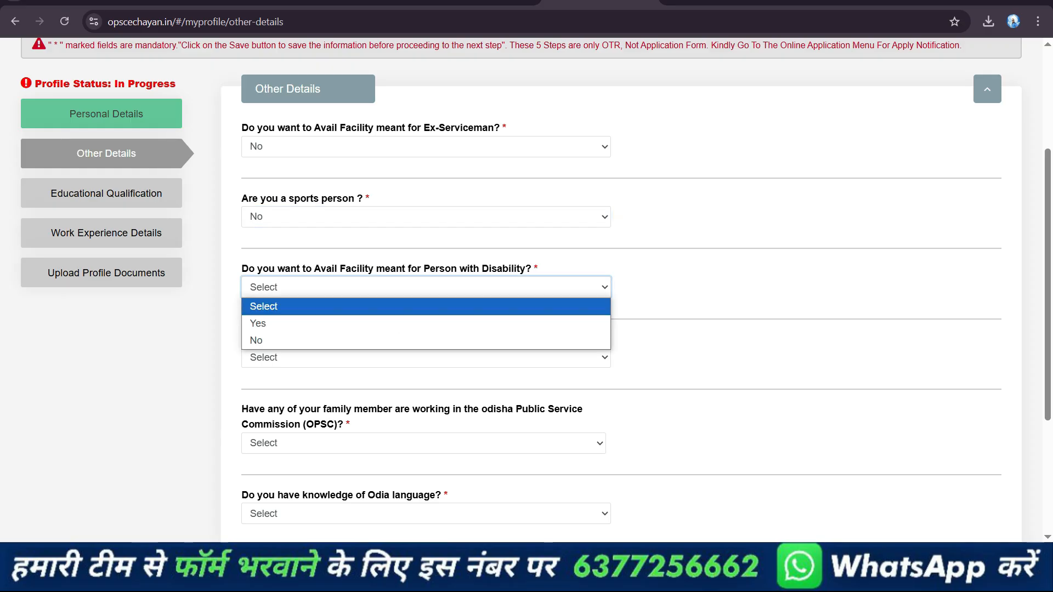
pyautogui.click(426, 324)
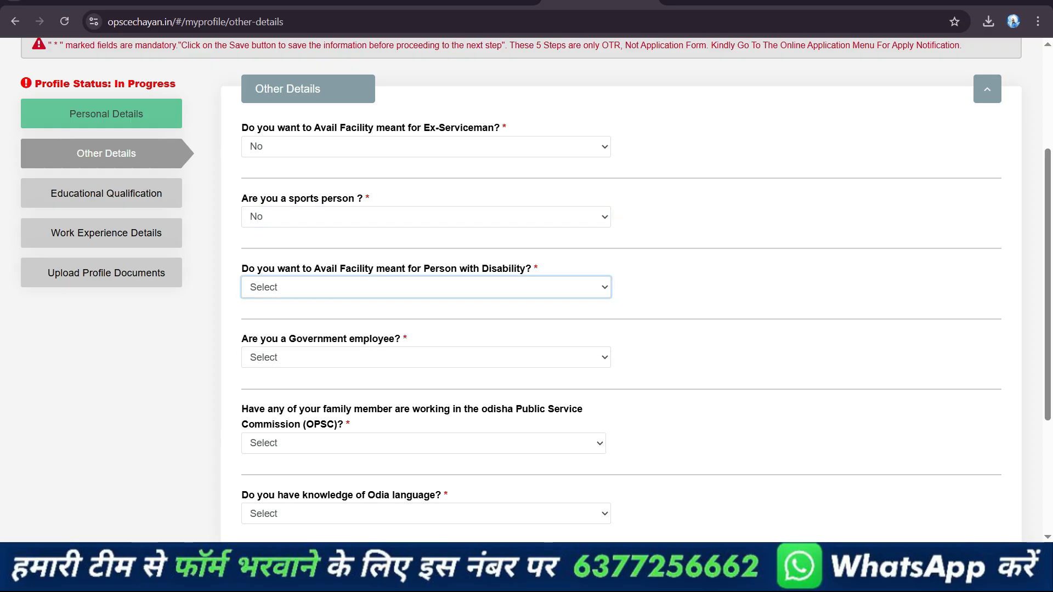
pyautogui.click(817, 288)
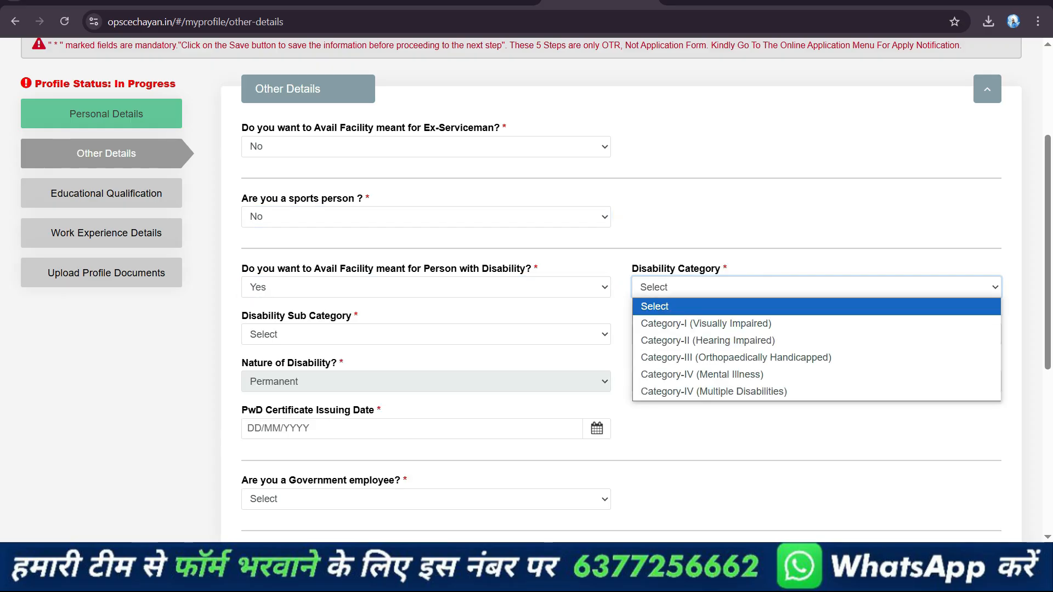
pyautogui.click(816, 306)
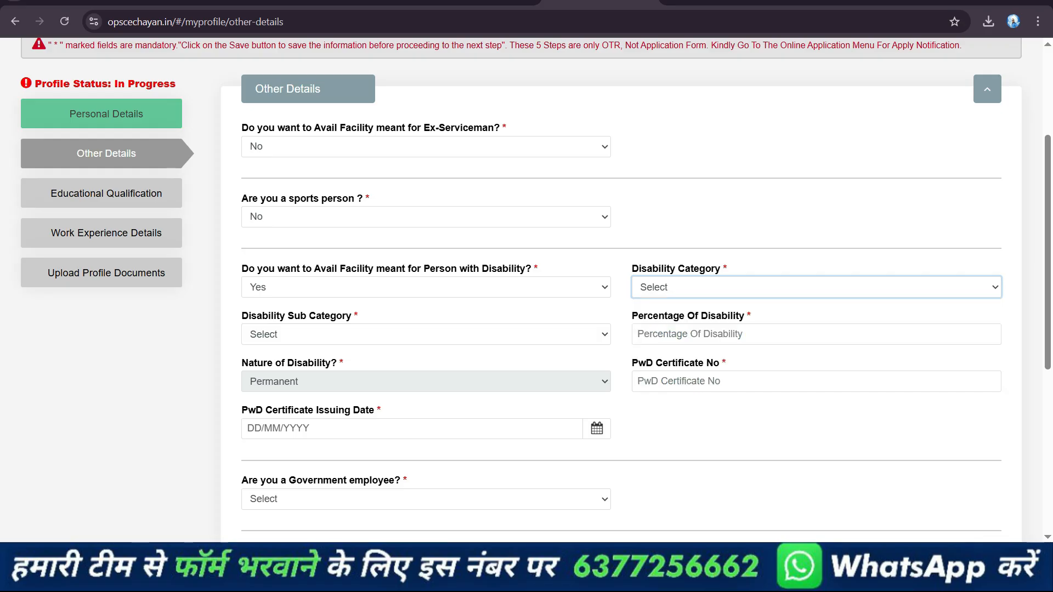
pyautogui.click(426, 288)
pyautogui.click(425, 341)
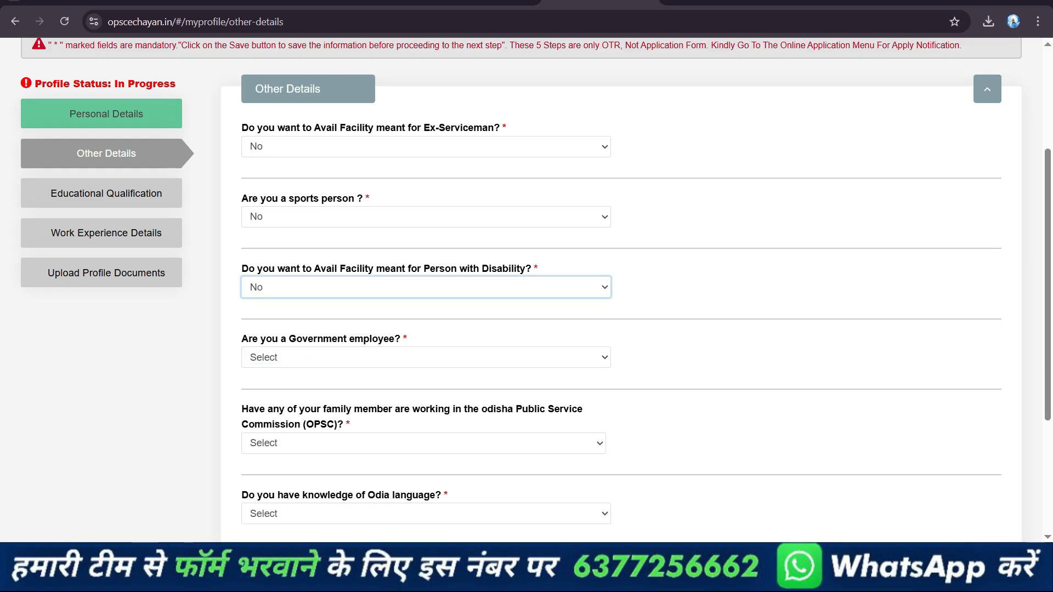
# Answer No to the question about being a Government employee
pyautogui.scroll(-1, 425, 341)
pyautogui.scroll(-3, 526, 290)
pyautogui.click(426, 175)
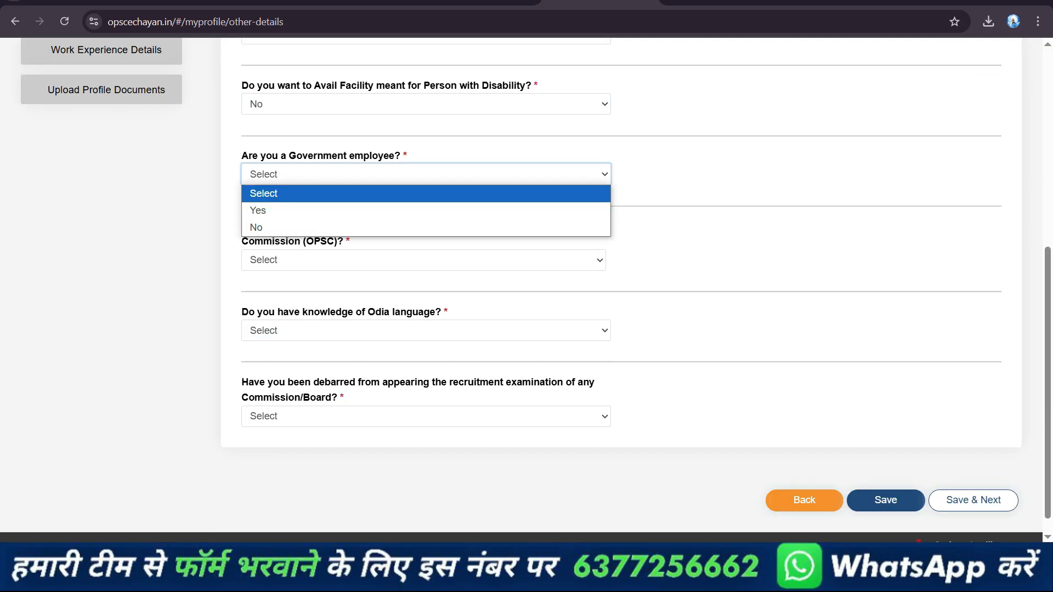
pyautogui.click(426, 227)
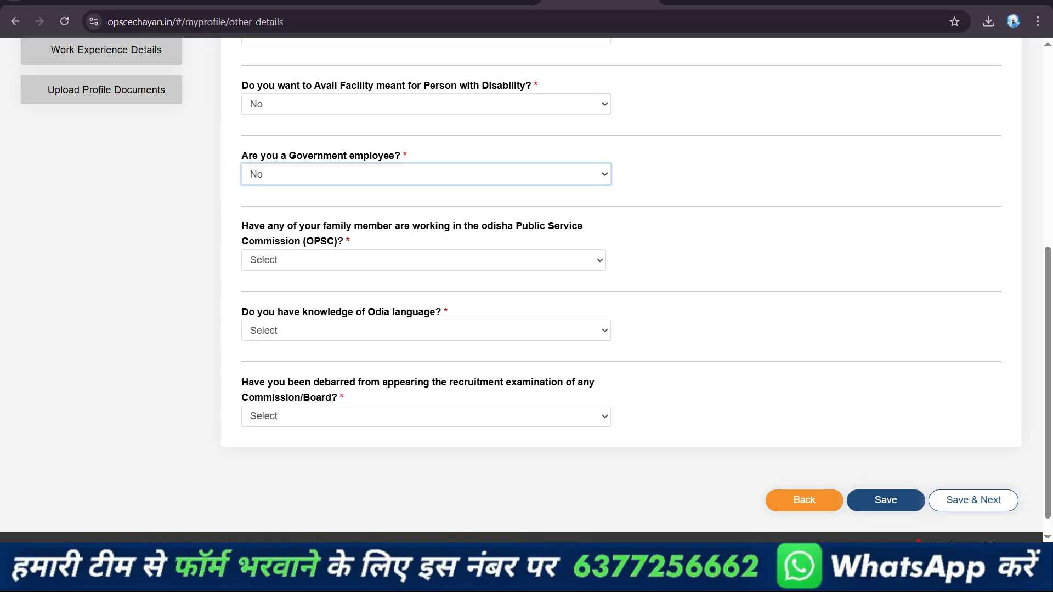
# Try Yes for a family member working in OPSC to inspect the officer name, designation and relation fields, and set the answer to No
pyautogui.click(423, 260)
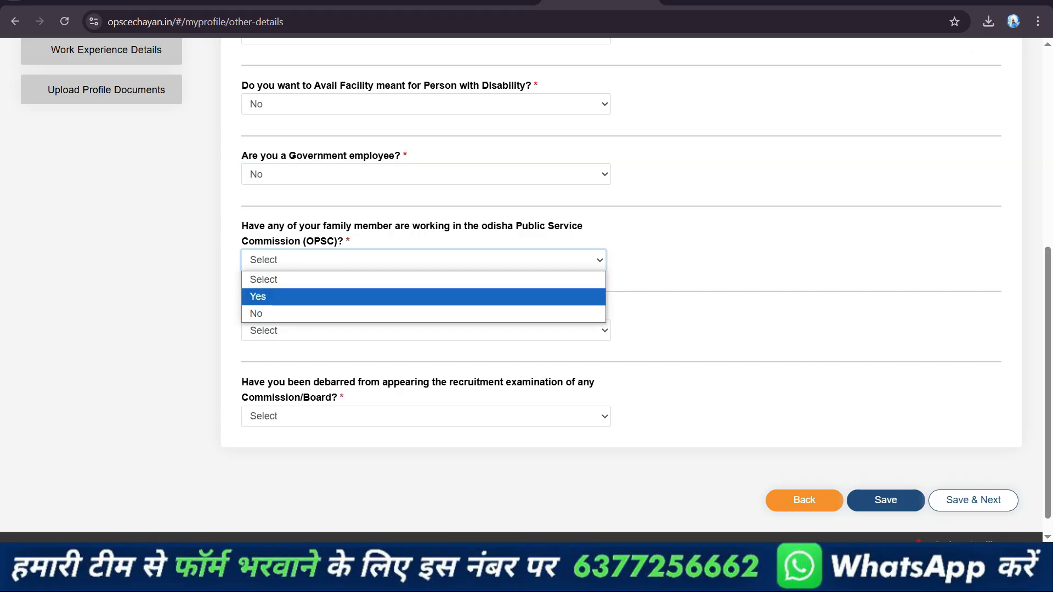
pyautogui.click(423, 297)
pyautogui.click(425, 307)
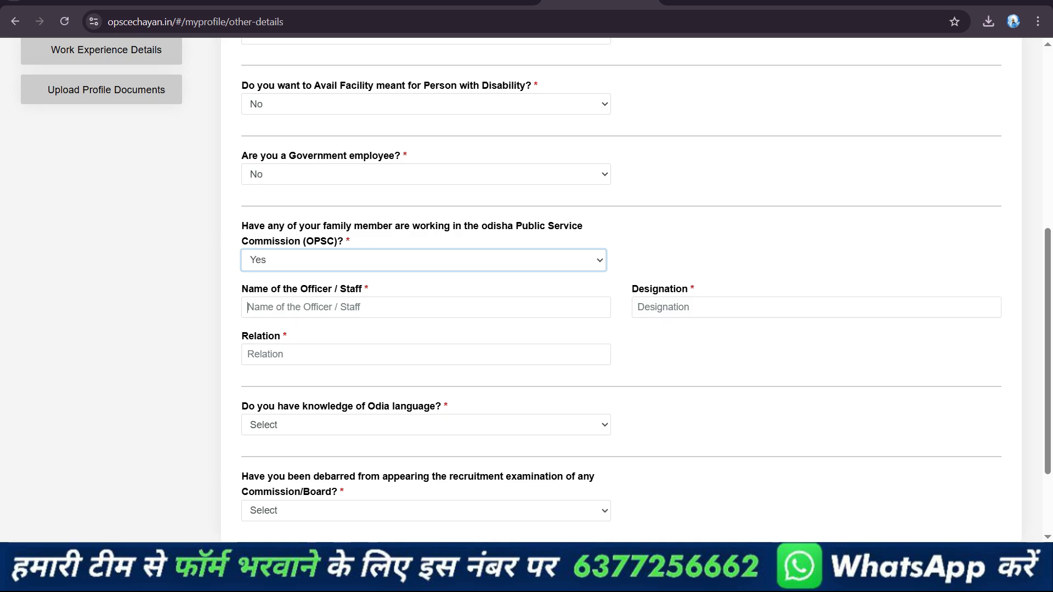
pyautogui.click(816, 307)
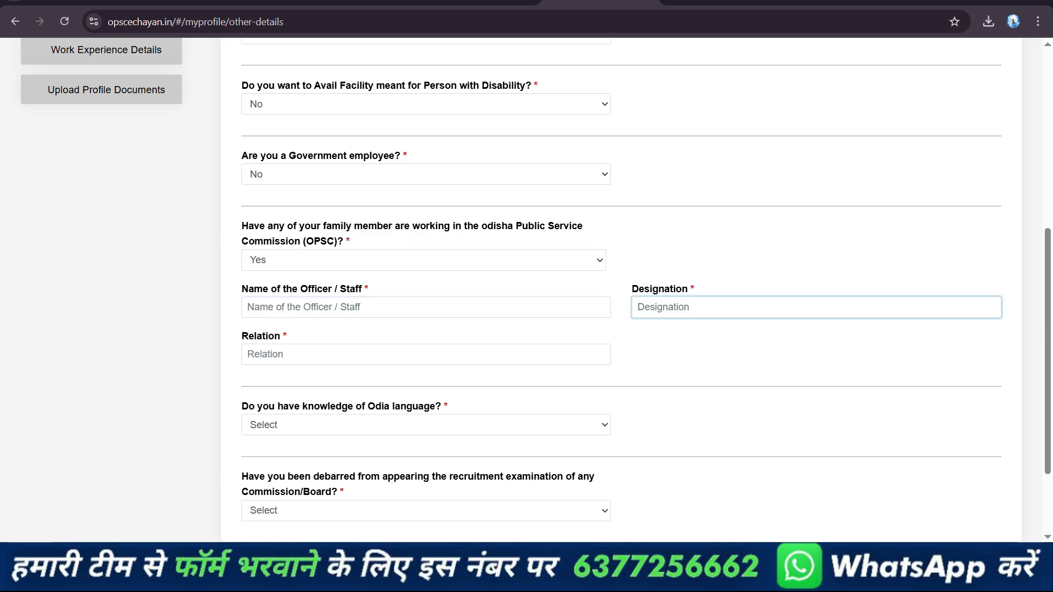
pyautogui.click(247, 355)
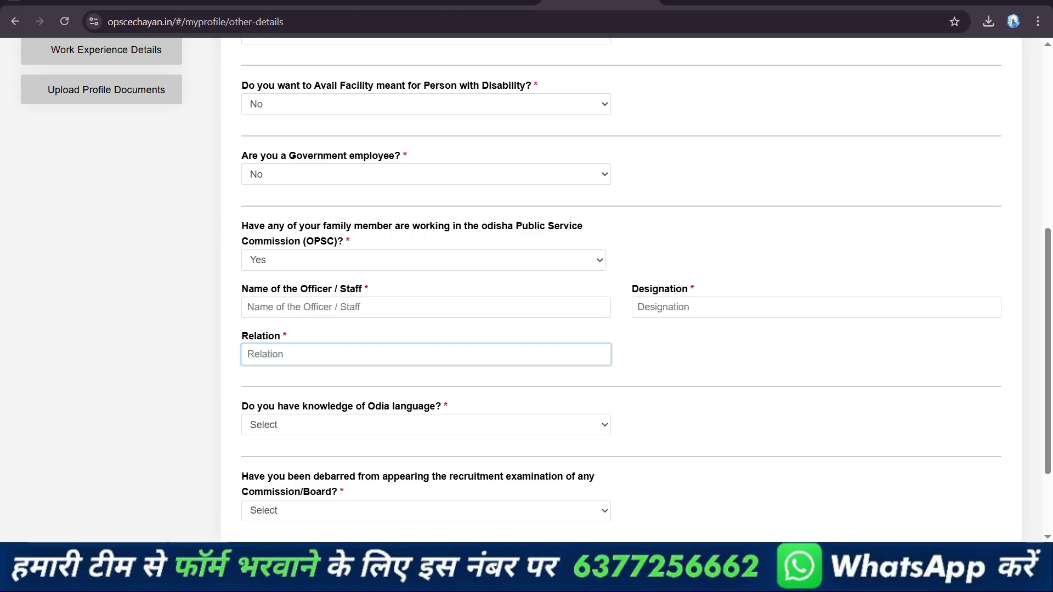
pyautogui.click(247, 307)
pyautogui.click(637, 307)
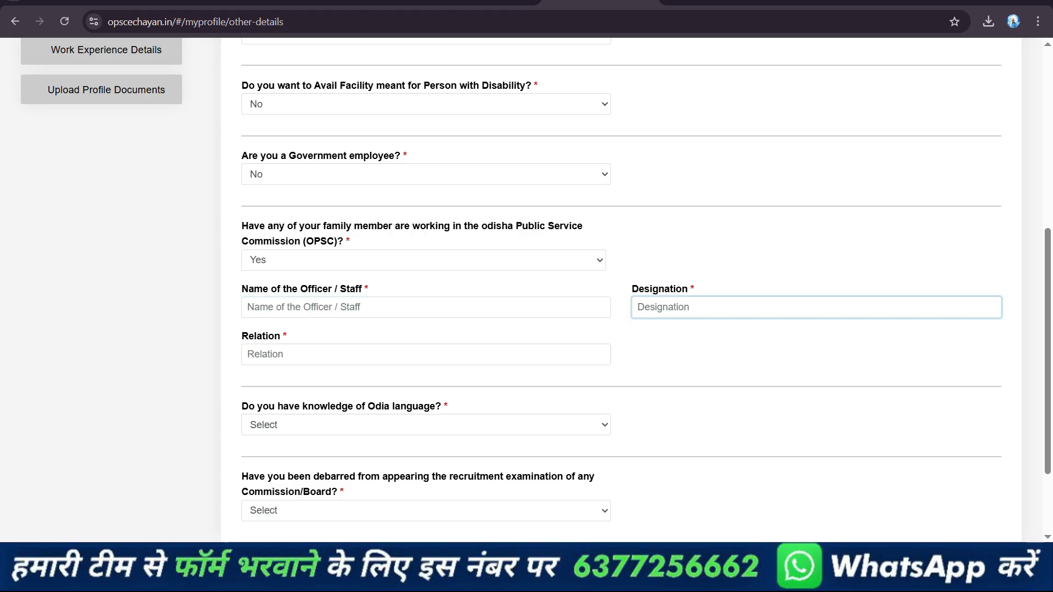
pyautogui.click(247, 354)
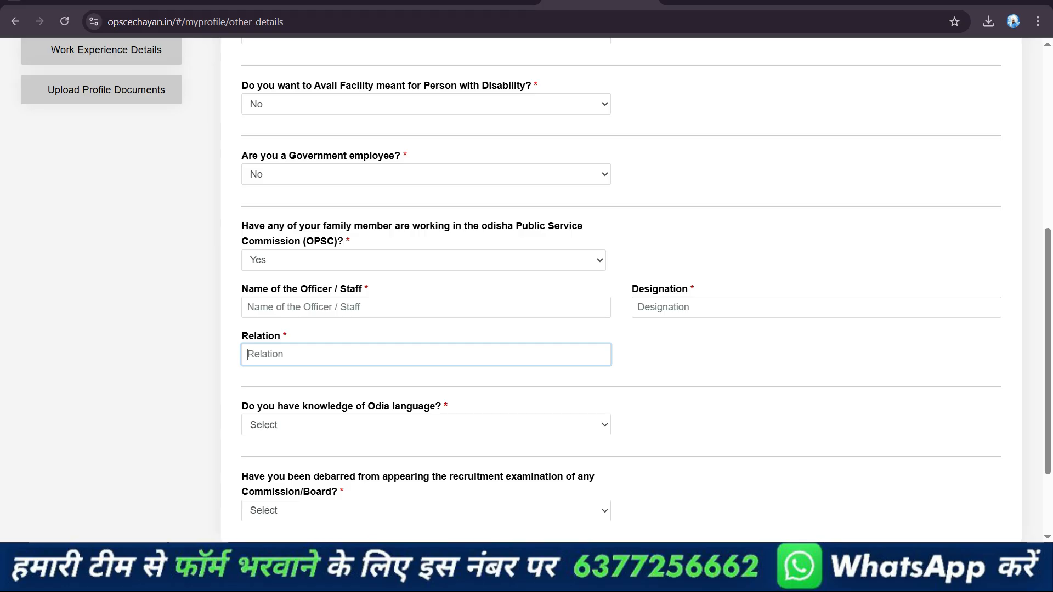
pyautogui.click(423, 260)
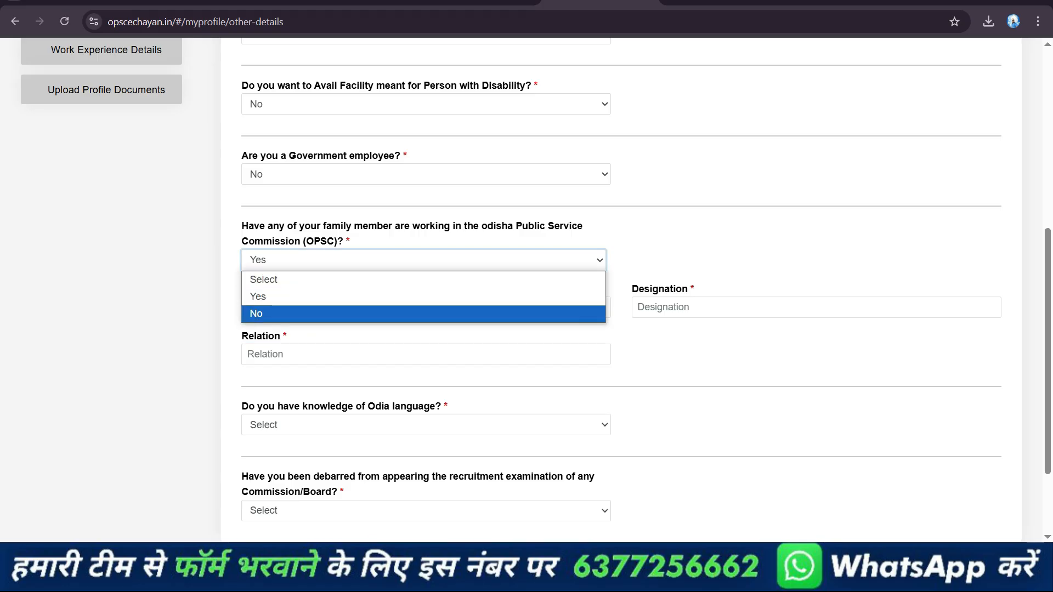
pyautogui.click(423, 313)
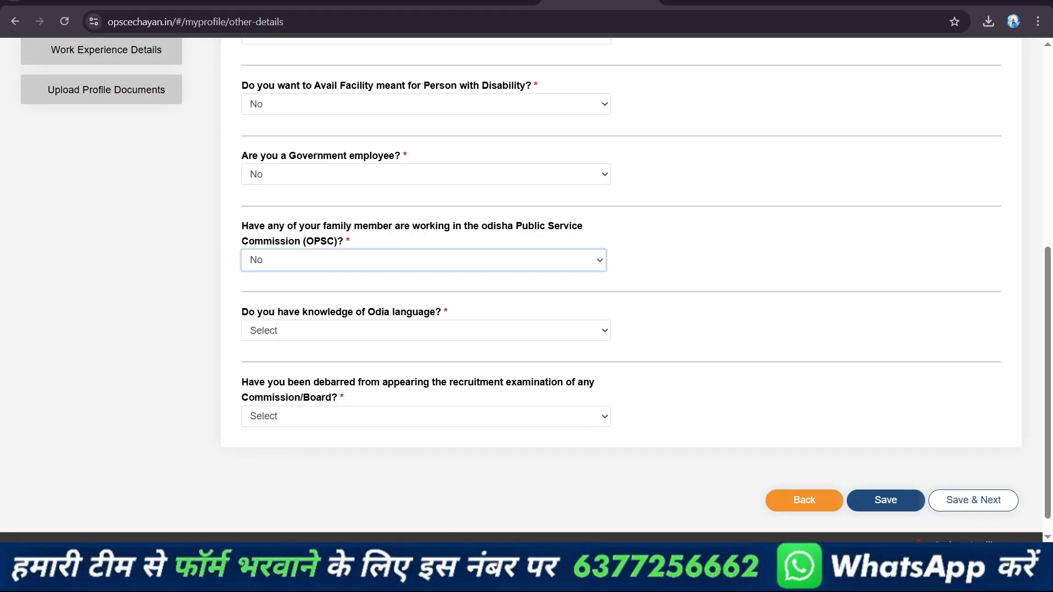
# Set the knowledge of Odia language answer to Yes
pyautogui.click(425, 331)
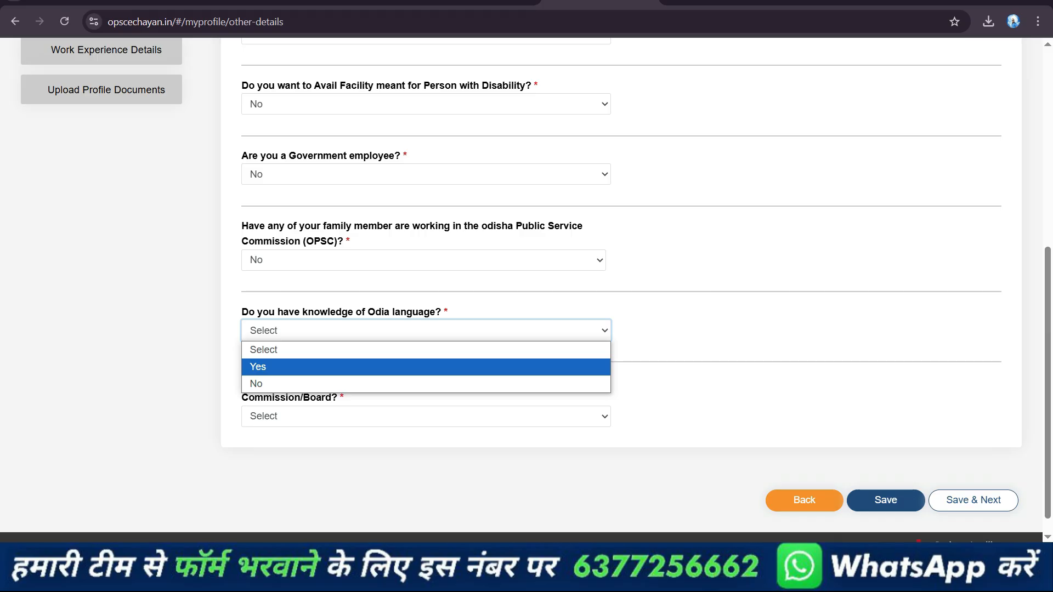
pyautogui.click(425, 383)
pyautogui.click(425, 331)
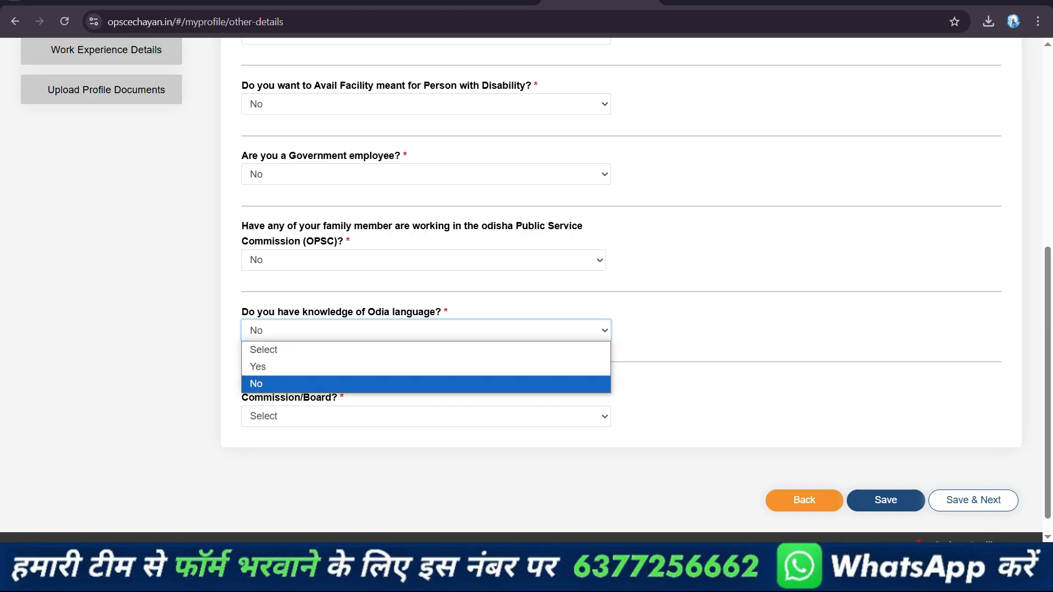
pyautogui.click(425, 366)
# Try the Odia activities with all options and with Speak Odia only, and view the list of Odia language eligibility standards
pyautogui.click(812, 346)
pyautogui.click(811, 346)
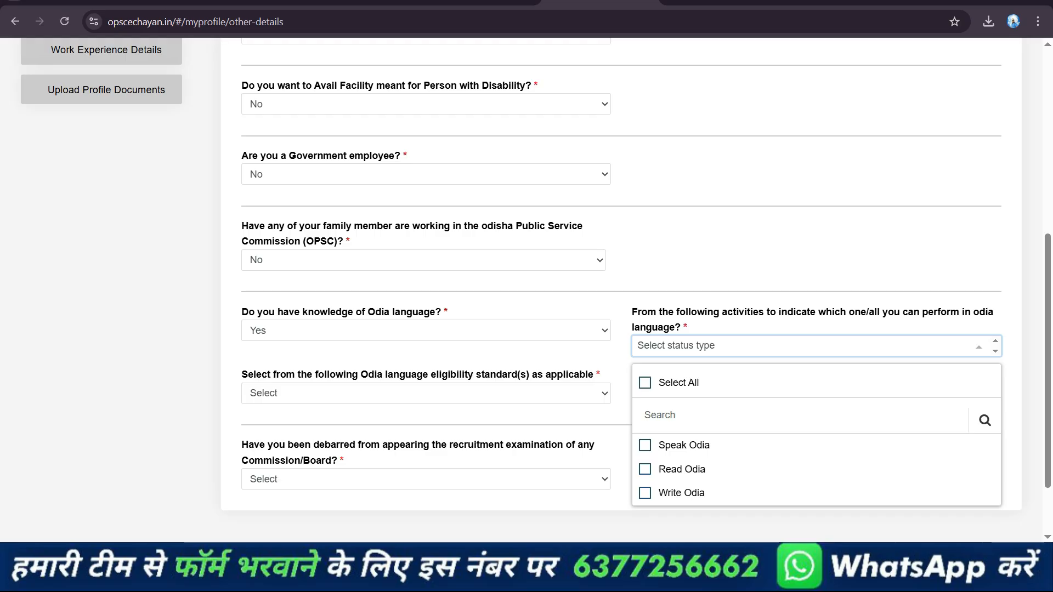
pyautogui.click(645, 382)
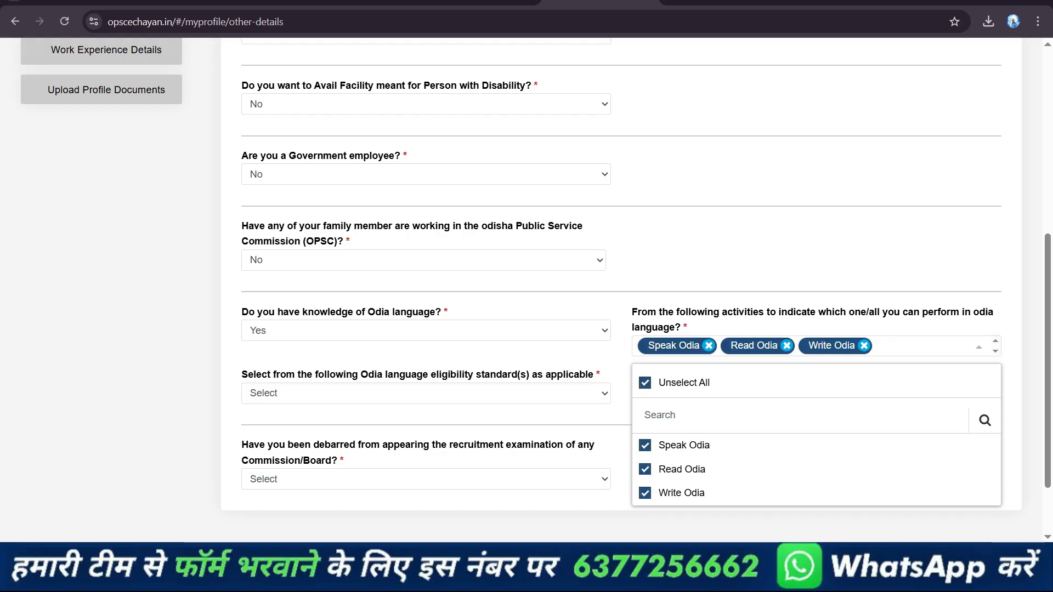
pyautogui.click(645, 383)
pyautogui.click(644, 445)
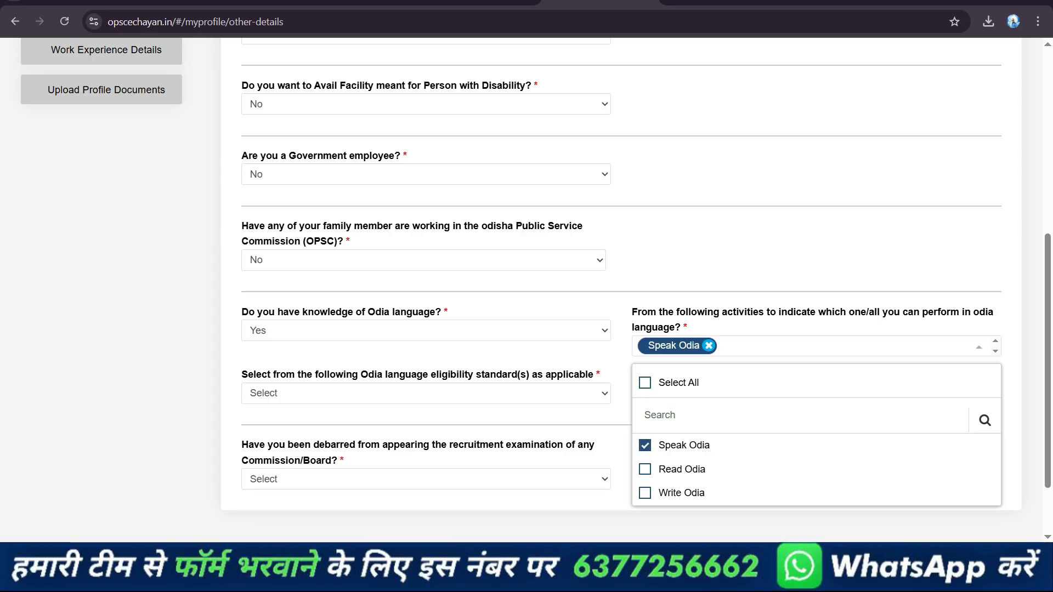
pyautogui.click(425, 393)
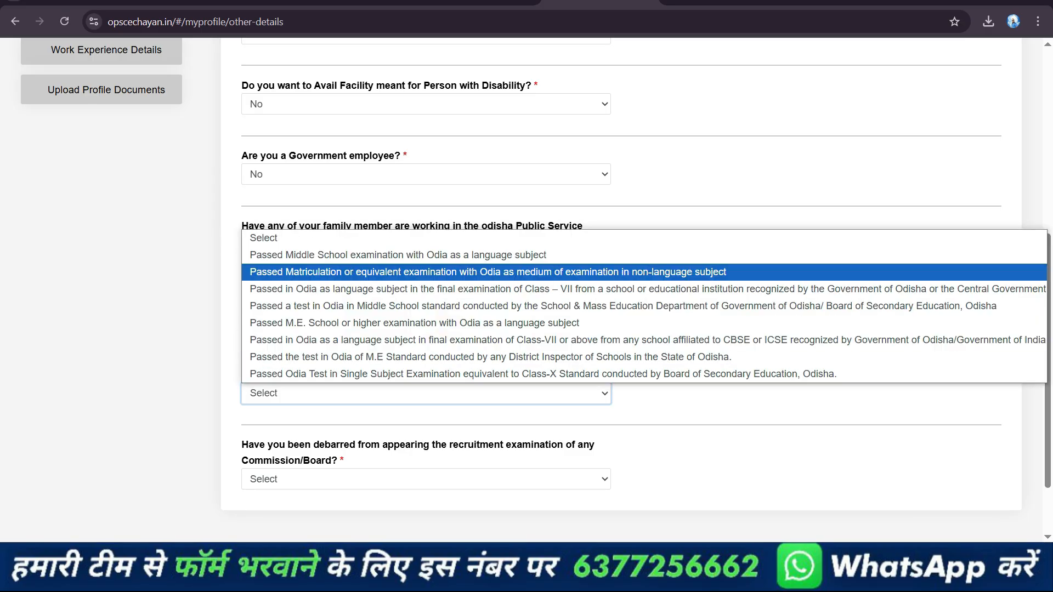
pyautogui.click(425, 393)
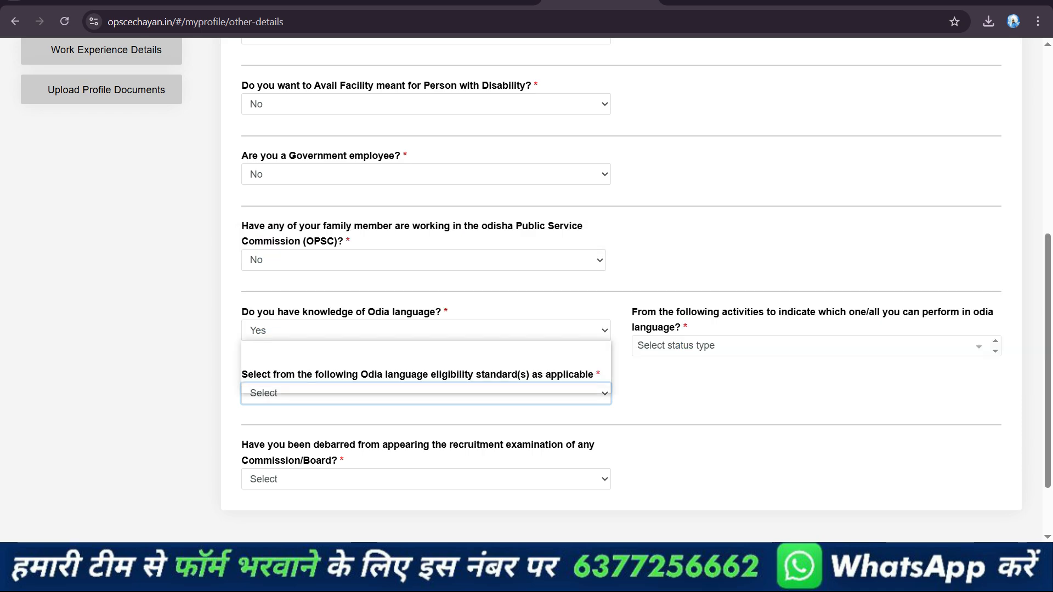
pyautogui.click(426, 331)
# Choose Speak Odia as the activity and "Passed Middle School examination with Odia as a language subject" as the eligibility standard
pyautogui.scroll(-1, 426, 405)
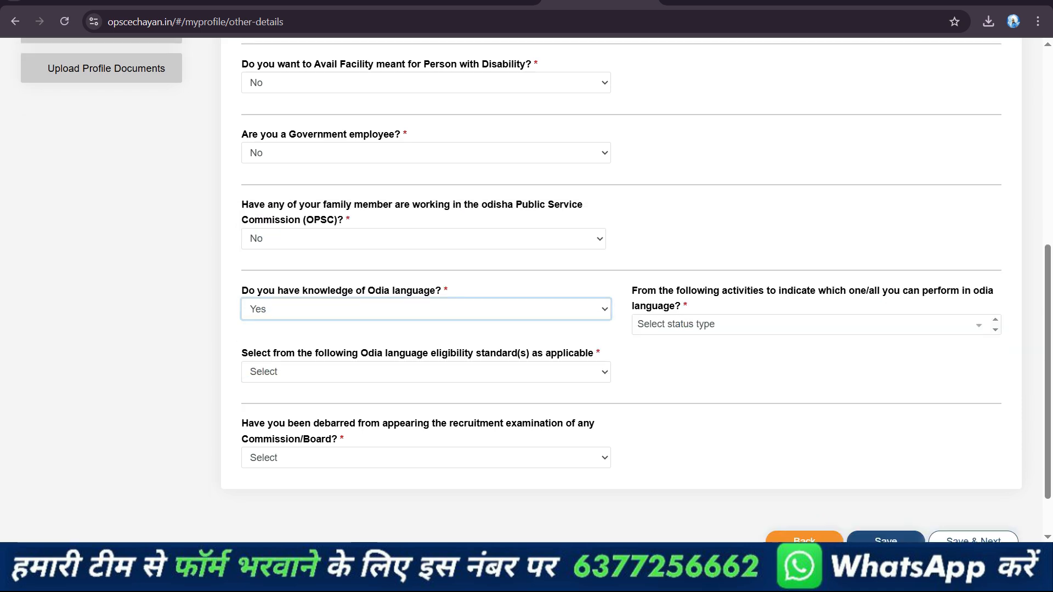
pyautogui.click(816, 325)
pyautogui.click(644, 424)
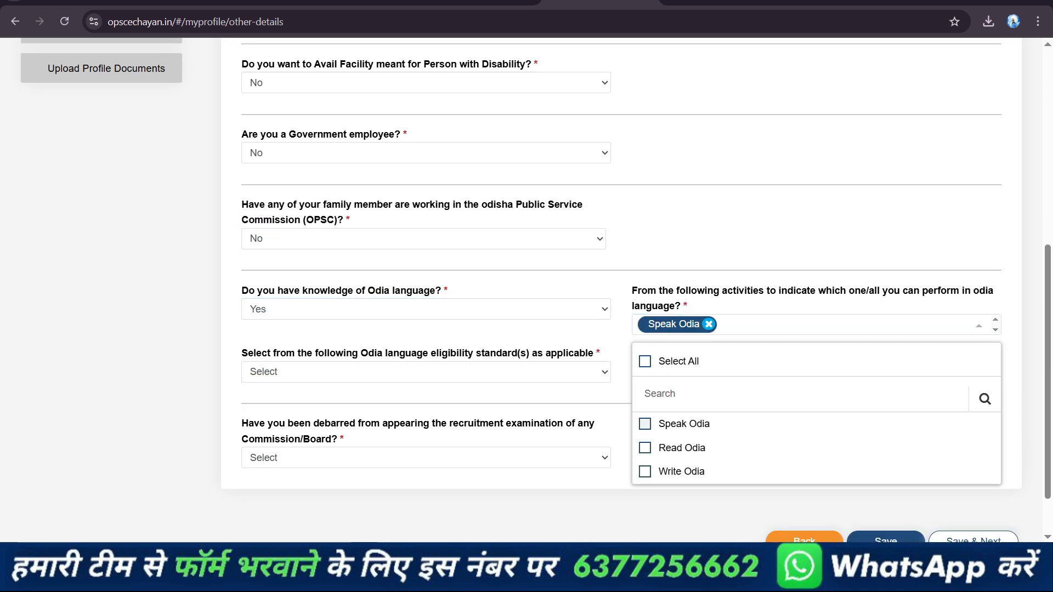
pyautogui.click(426, 371)
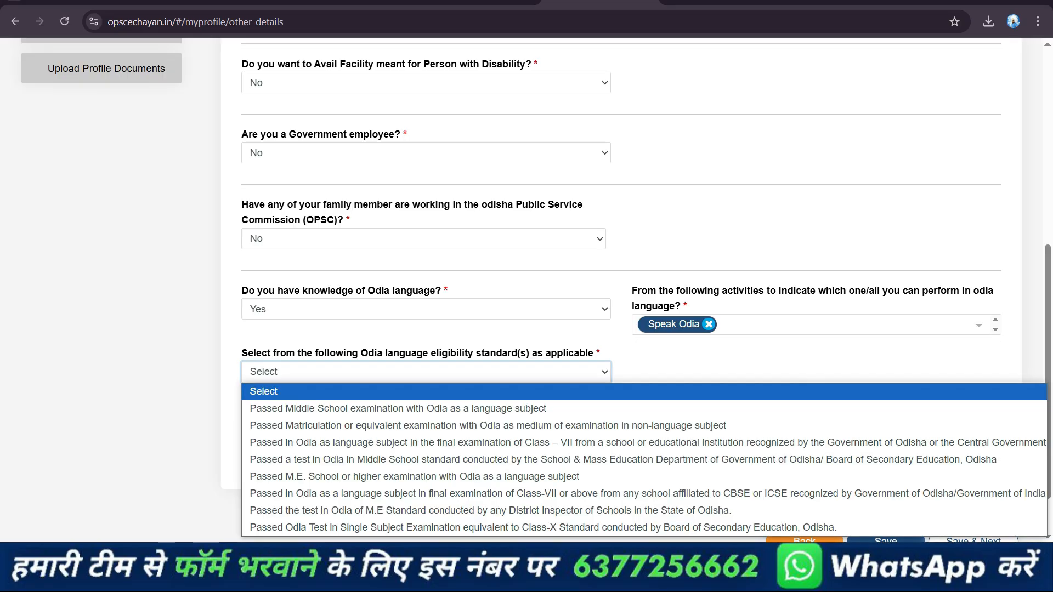
pyautogui.press('Down')
pyautogui.press('Return')
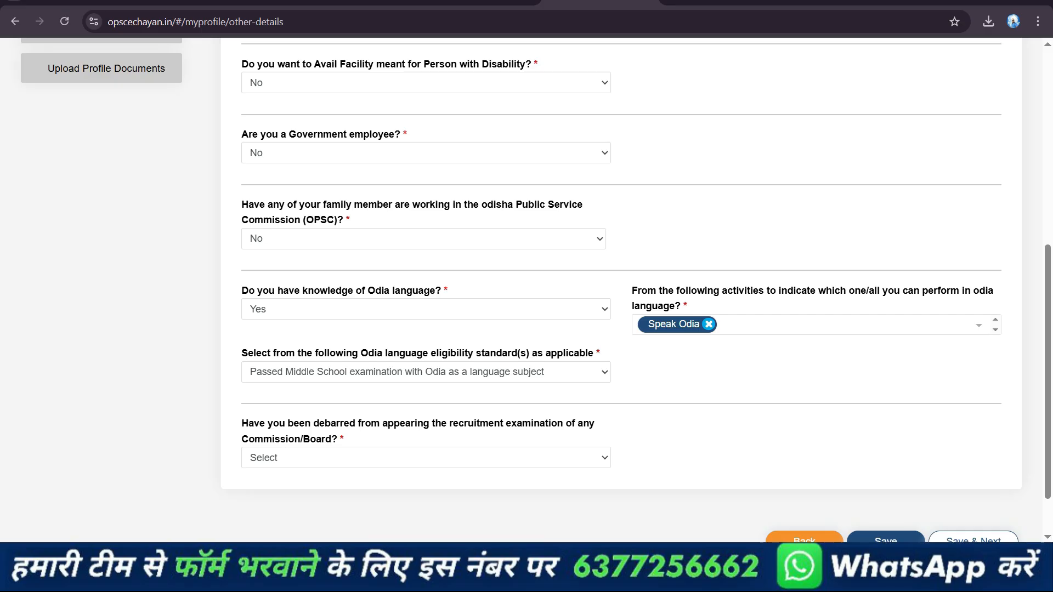
# Answer No to the debarment question, and save the other details to proceed to Educational Qualification
pyautogui.click(425, 458)
pyautogui.press('Down')
pyautogui.press('Return')
pyautogui.scroll(-1, 527, 274)
pyautogui.click(885, 479)
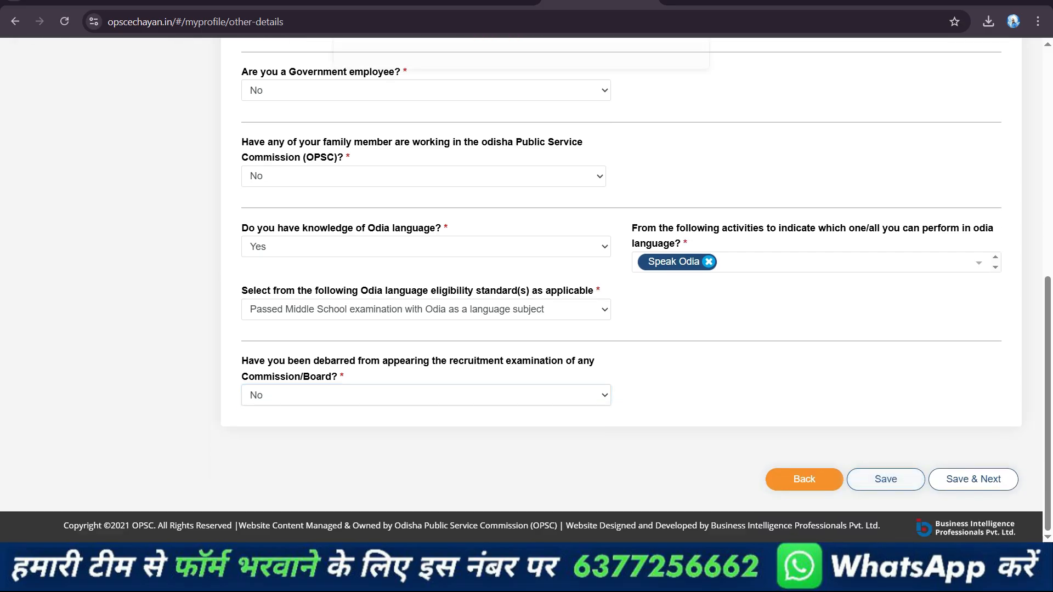
pyautogui.click(660, 133)
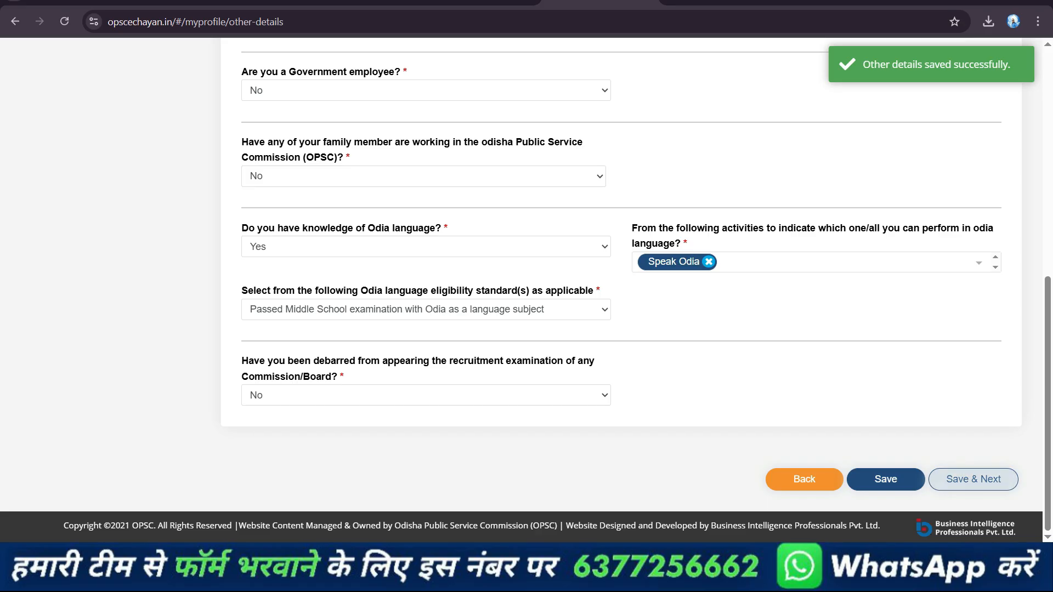
pyautogui.click(972, 479)
pyautogui.click(663, 131)
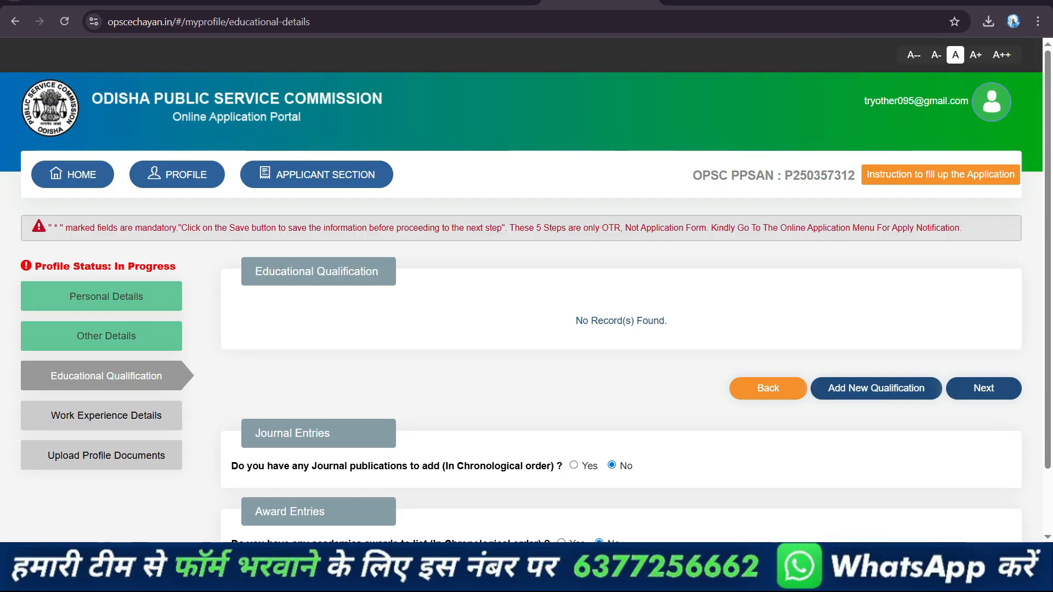
# Add a new qualification of type "10th (HSCE) or equivalent" with the matching certification and HSCE/10th Subjects as the subject
pyautogui.click(876, 388)
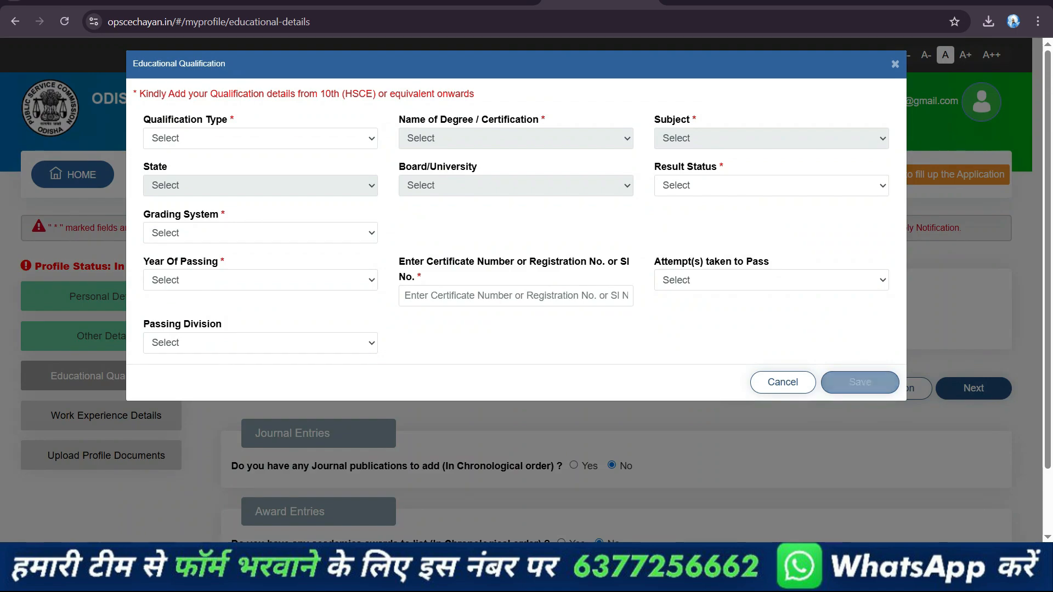
pyautogui.click(261, 139)
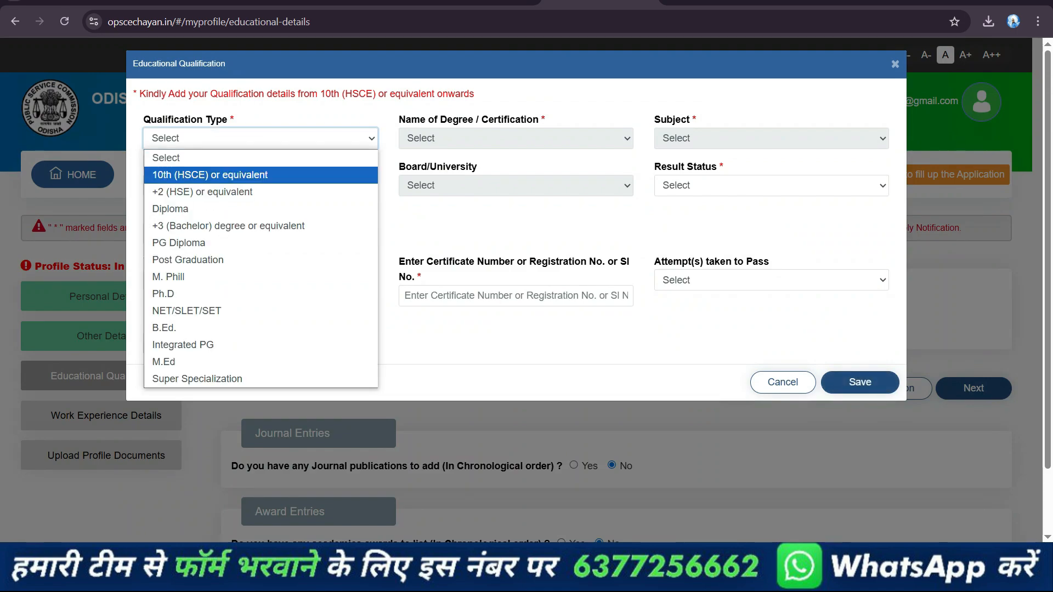
pyautogui.click(210, 175)
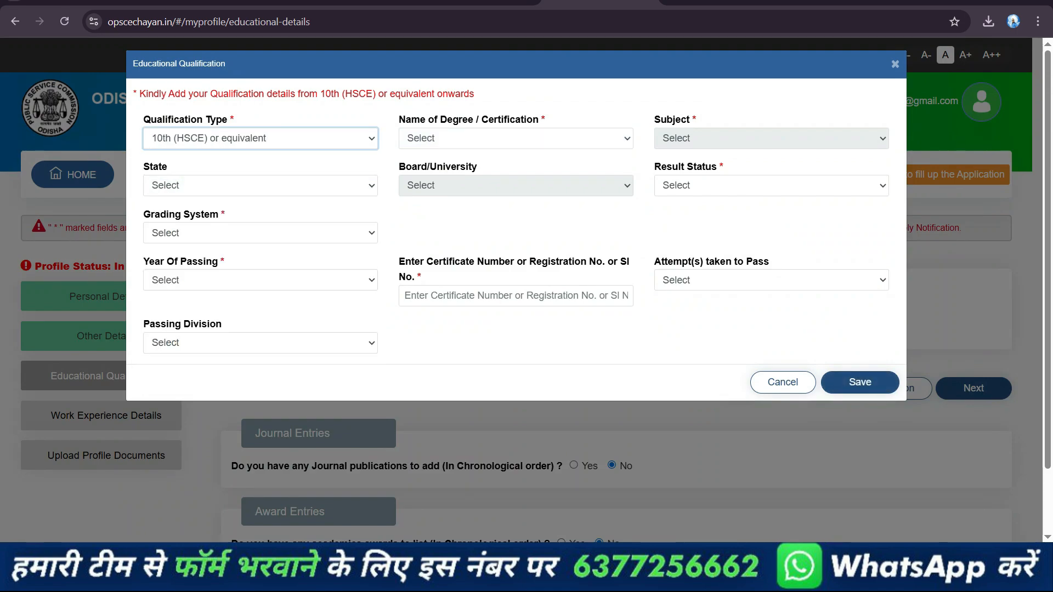
pyautogui.click(516, 138)
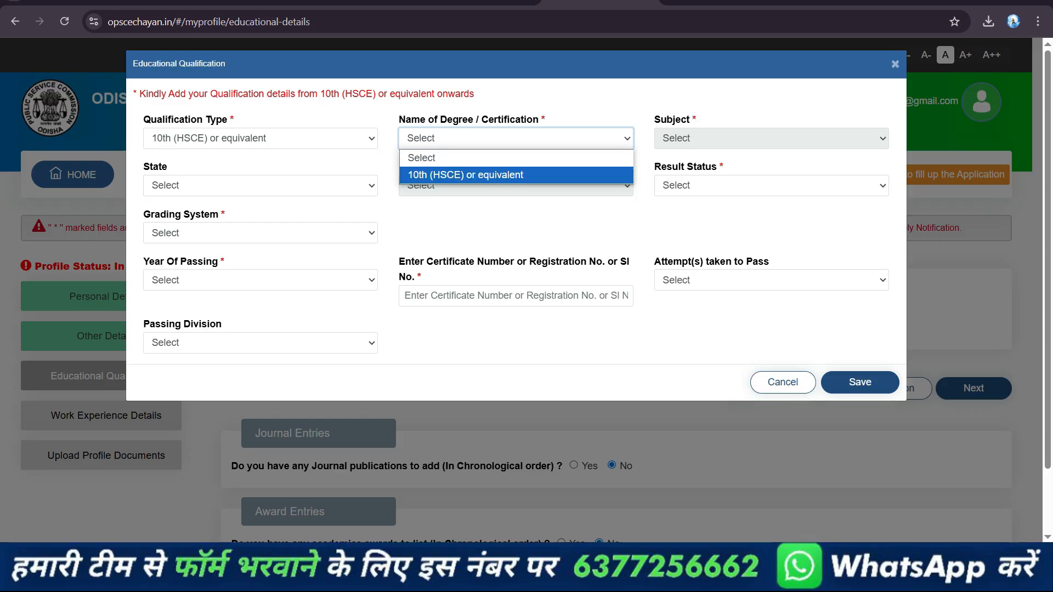
pyautogui.click(516, 174)
pyautogui.click(770, 138)
pyautogui.click(740, 175)
# Set the 10th qualification's state to ODISHA, board to Central Board of Secondary Education(CBSE) and result status to Passed
pyautogui.click(261, 186)
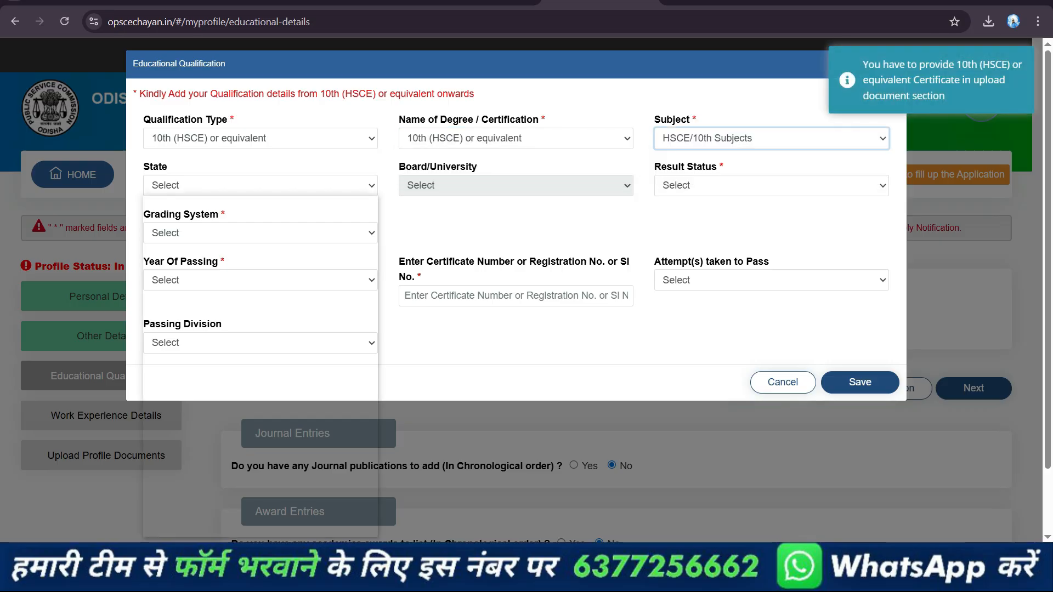
pyautogui.scroll(-5, 260, 328)
pyautogui.scroll(6, 258, 383)
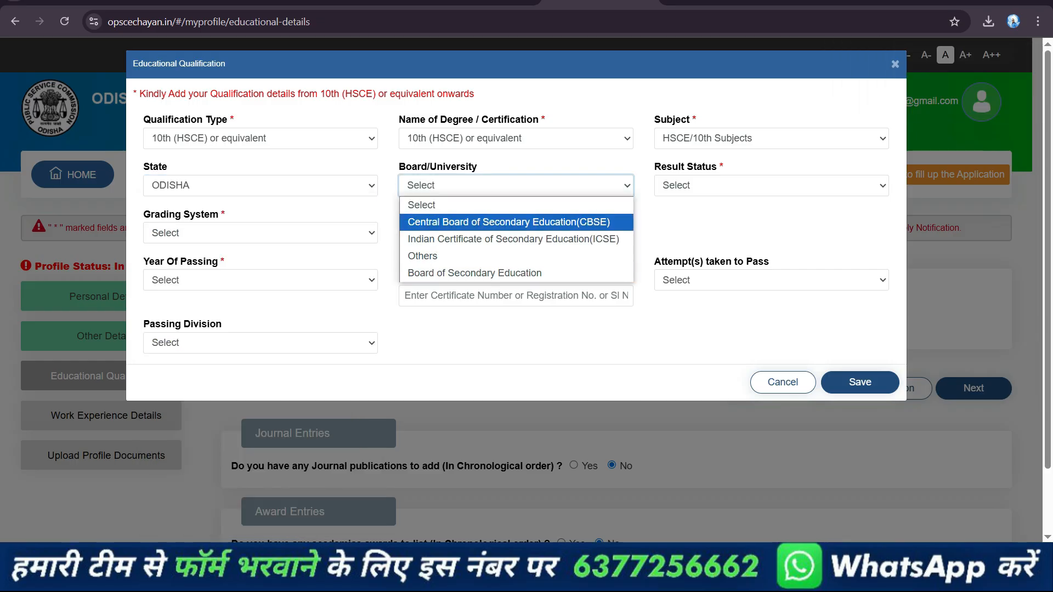
pyautogui.click(508, 221)
pyautogui.click(771, 186)
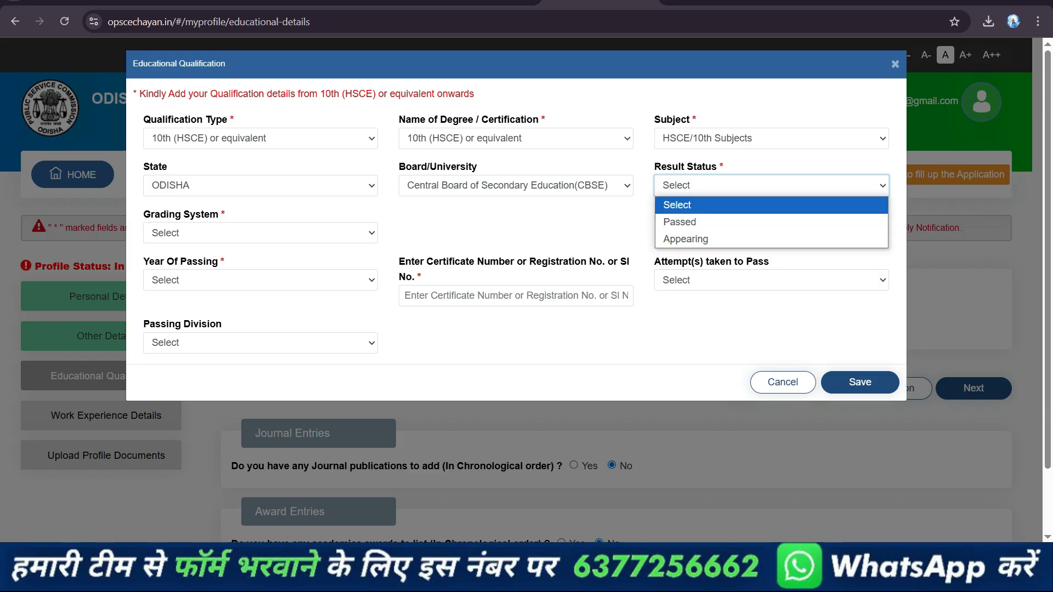
pyautogui.click(771, 186)
pyautogui.click(771, 185)
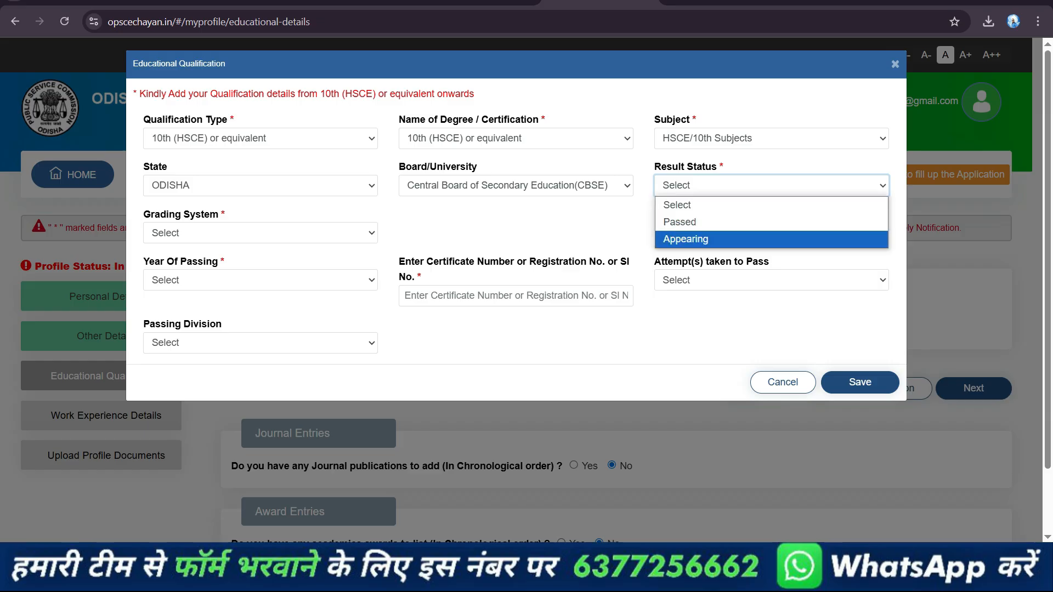
pyautogui.click(771, 222)
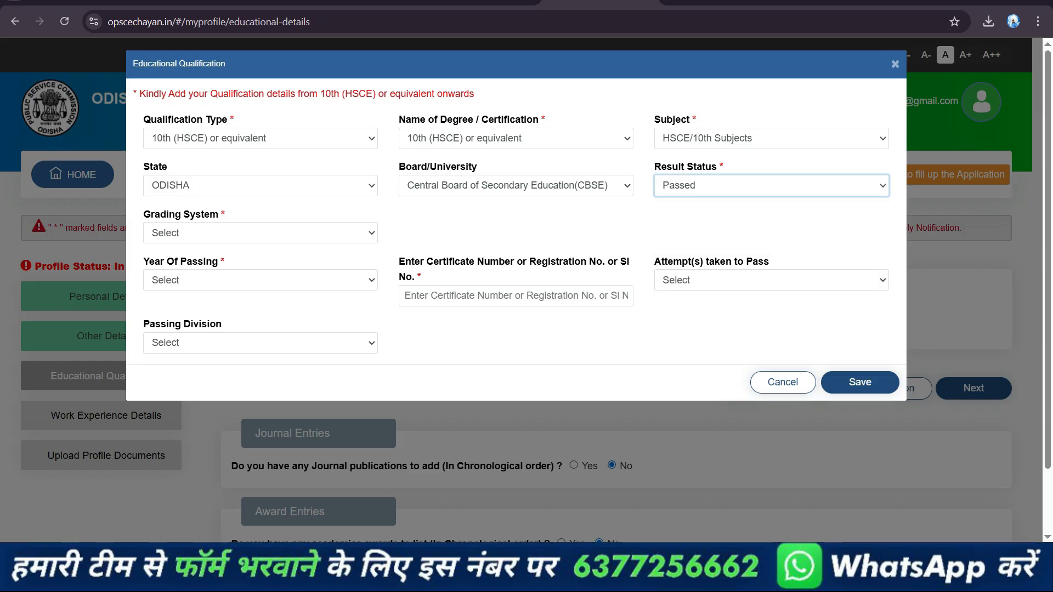
# Grade the 10th qualification by Marks with 489 out of 500, and fill in 2017 as passing year and the certificate number
pyautogui.click(260, 233)
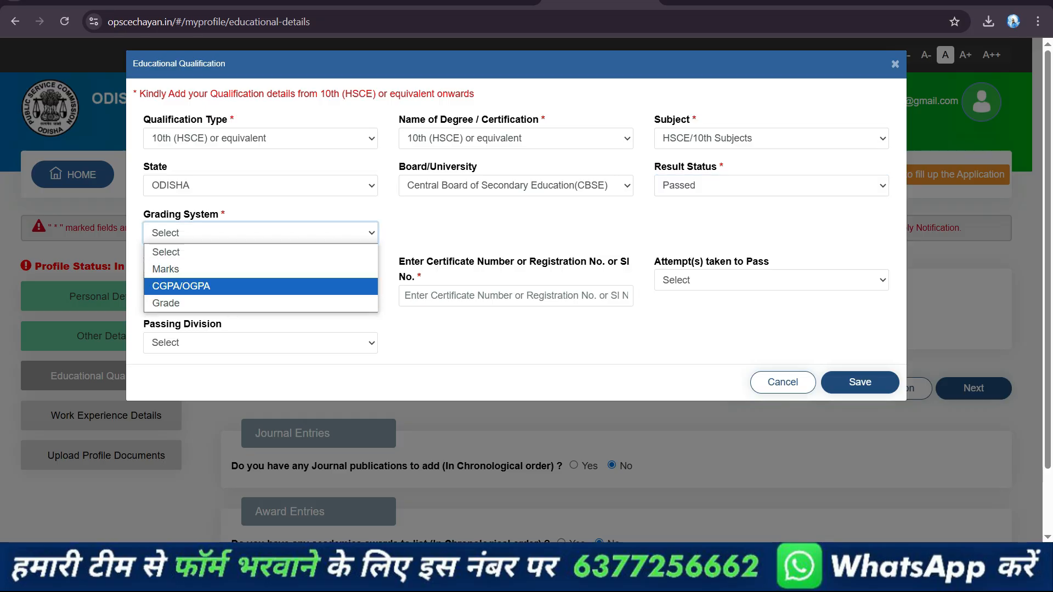
pyautogui.click(181, 286)
pyautogui.click(260, 233)
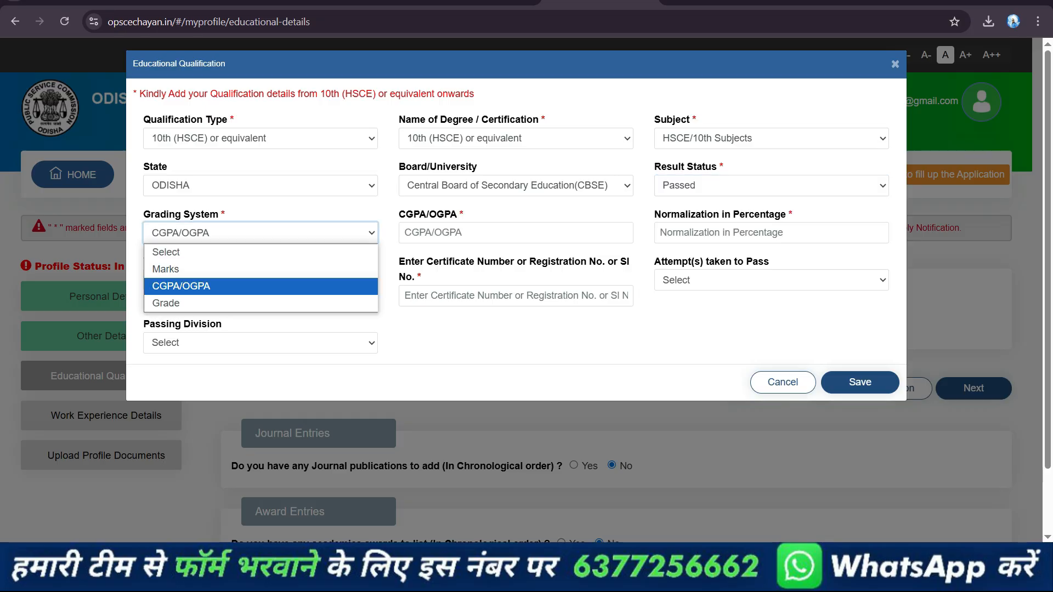
pyautogui.click(165, 268)
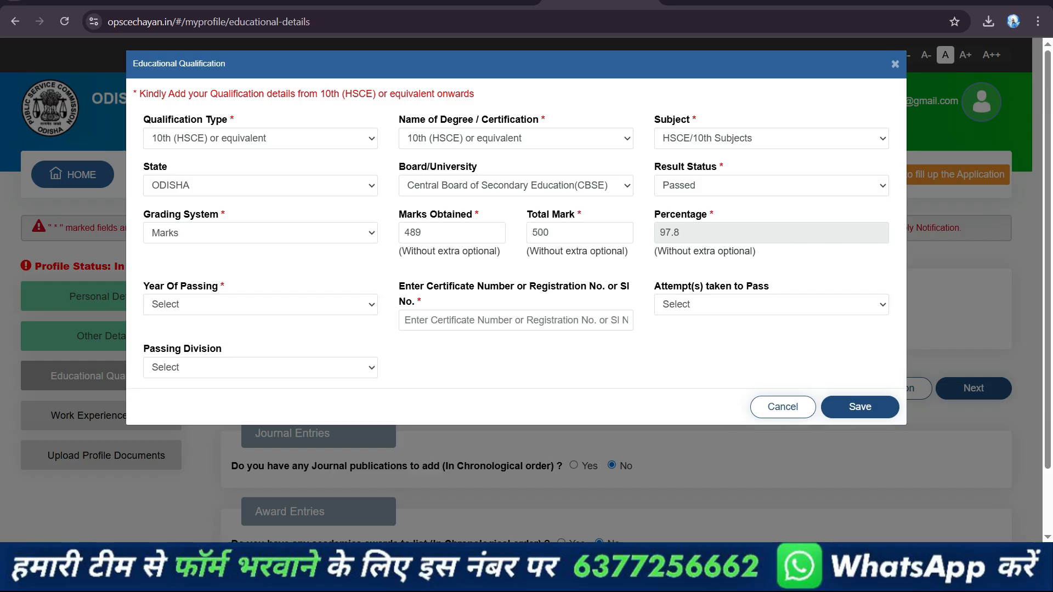
pyautogui.click(260, 305)
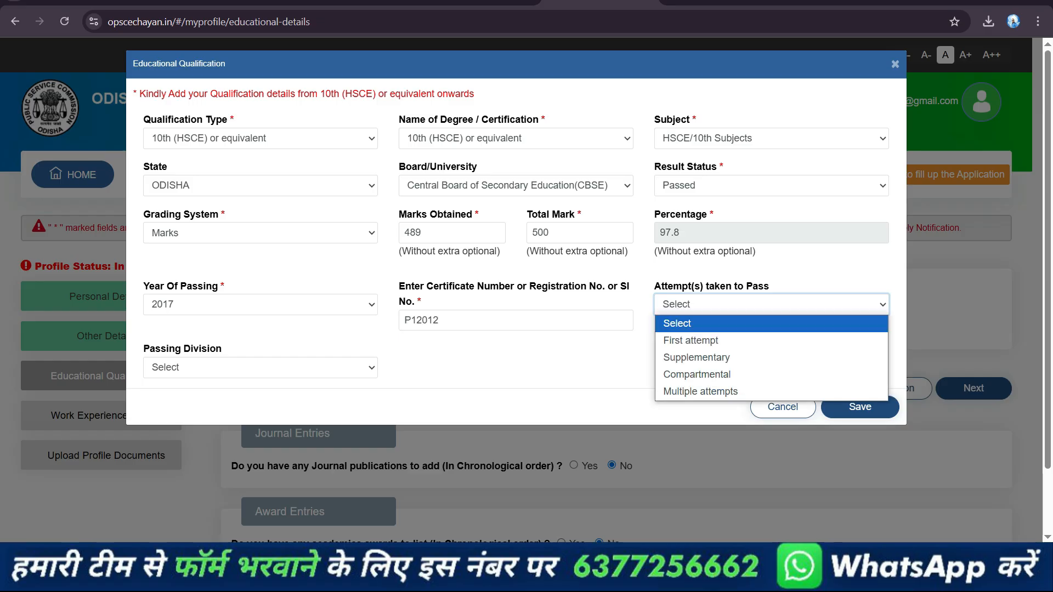
pyautogui.press('Escape')
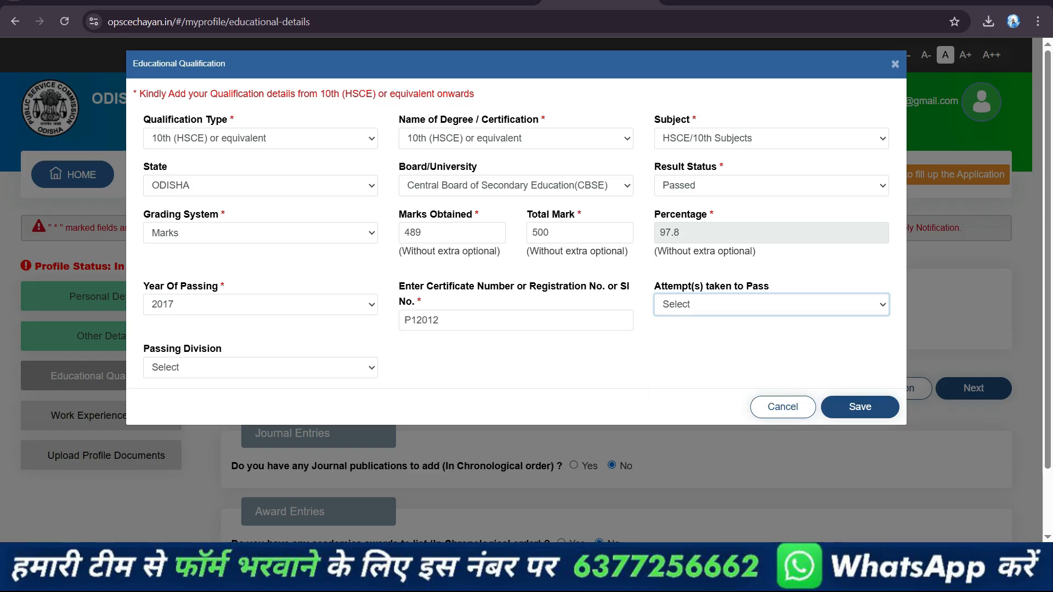
# Choose First attempt and First Division for the 10th qualification, and save it with confirmation
pyautogui.click(770, 304)
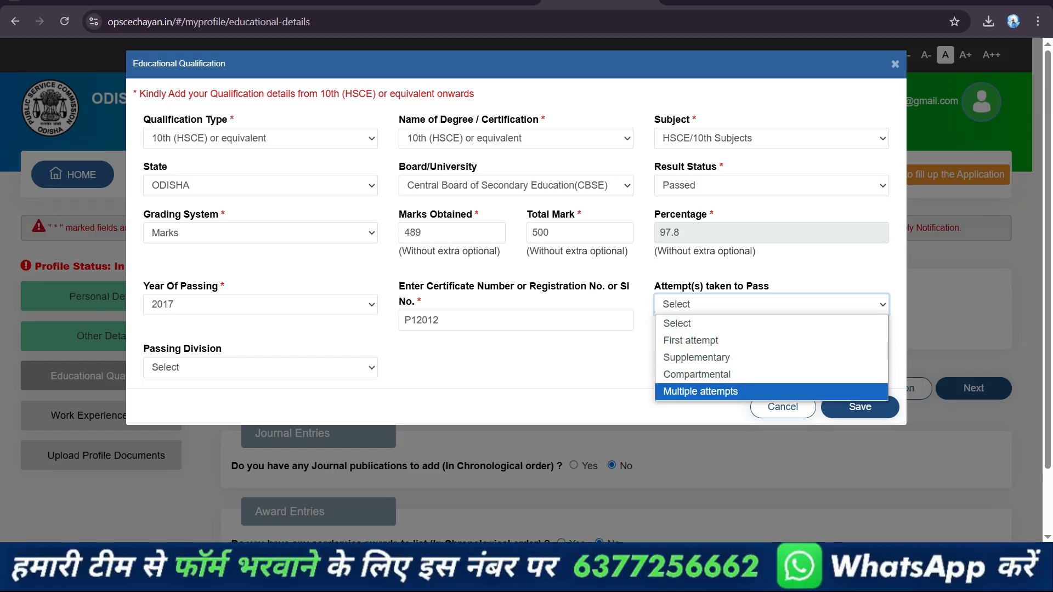
pyautogui.click(691, 340)
pyautogui.click(260, 368)
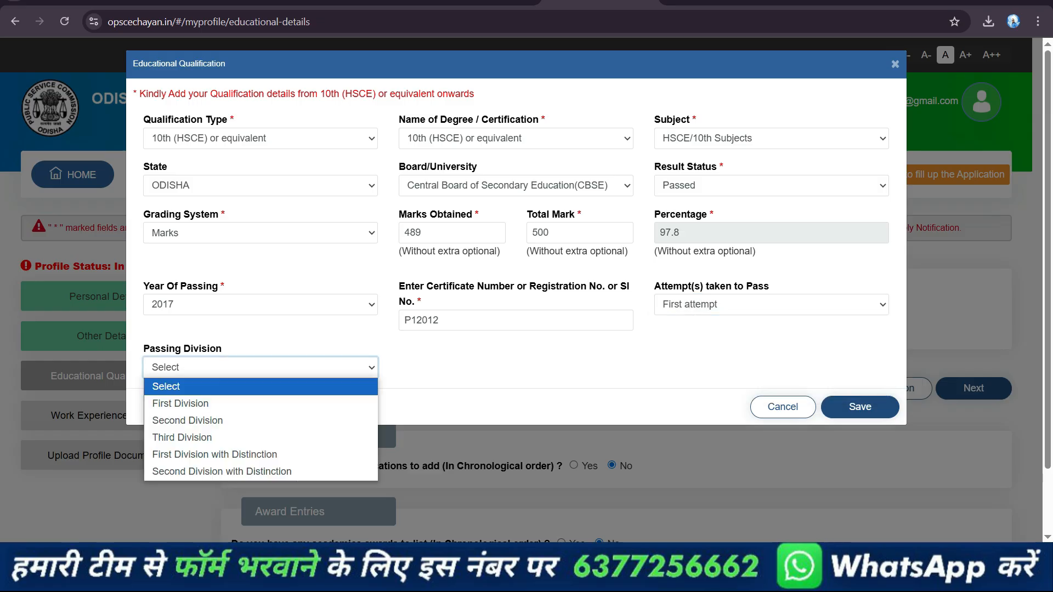
pyautogui.click(181, 403)
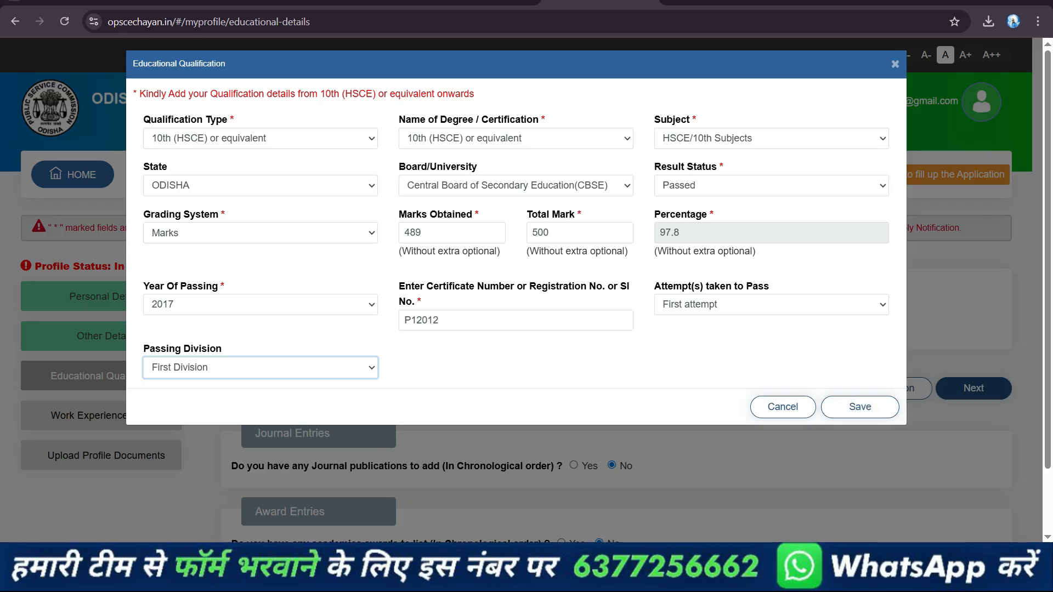
pyautogui.click(860, 406)
pyautogui.press('Return')
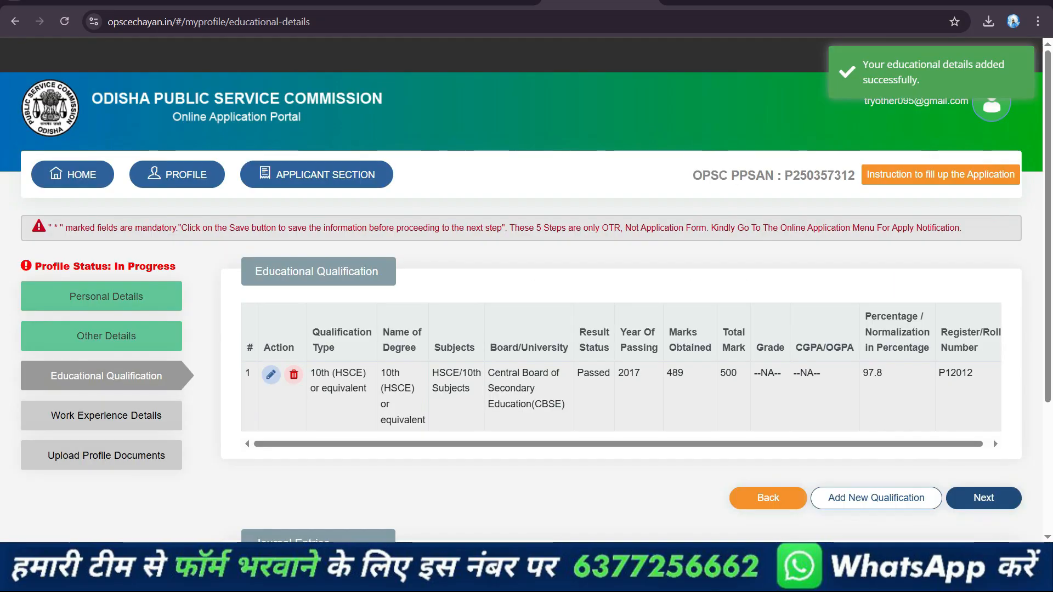
# Add and save a +2 (HSE) Science qualification: ODISHA, CBSE, Passed, 480 of 500 marks, 2019, certificate number, First attempt, First Division
pyautogui.click(875, 497)
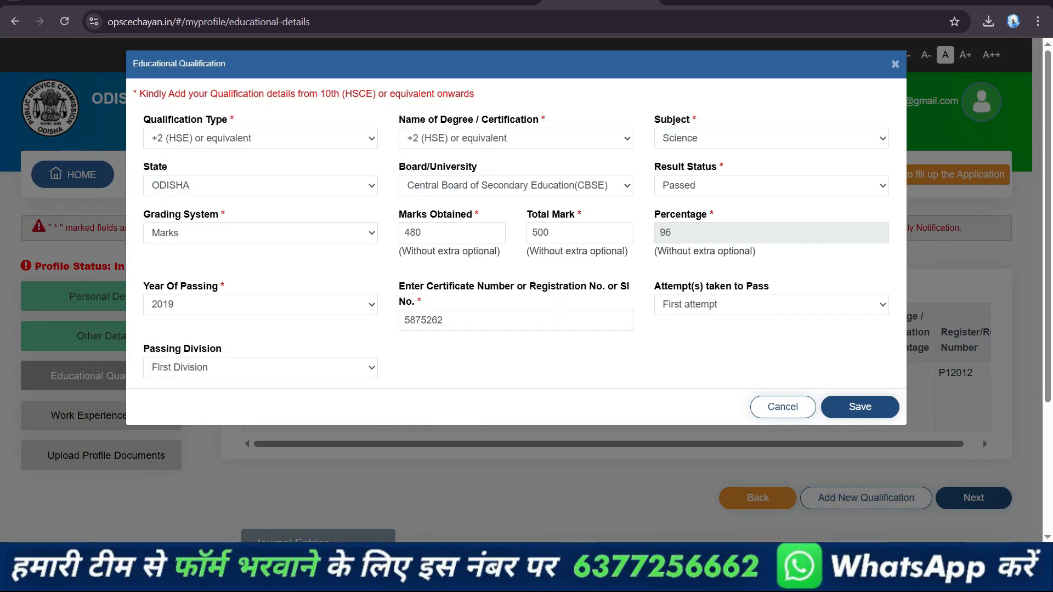
pyautogui.click(859, 406)
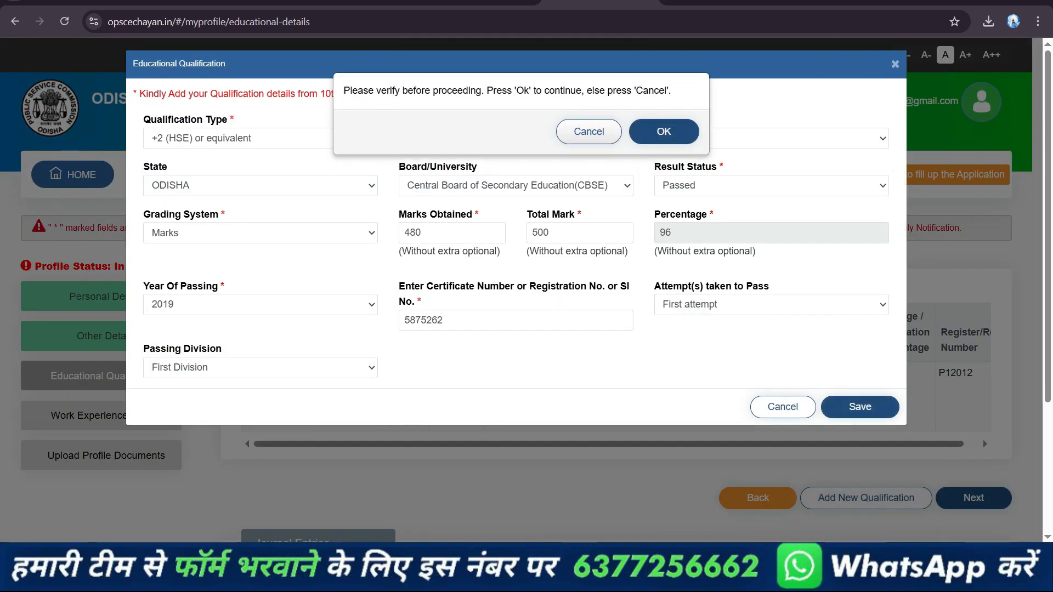
pyautogui.click(664, 132)
# Add another qualification of type "+3 (Bachelor) degree or equivalent" with MBBS as the degree
pyautogui.scroll(-3, 603, 329)
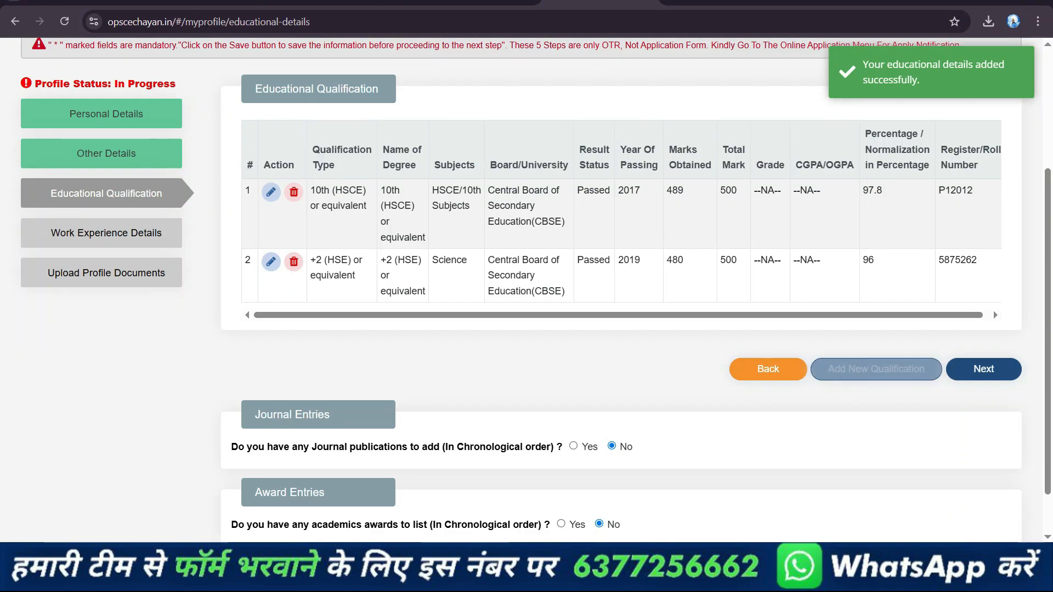
pyautogui.click(876, 369)
pyautogui.click(261, 137)
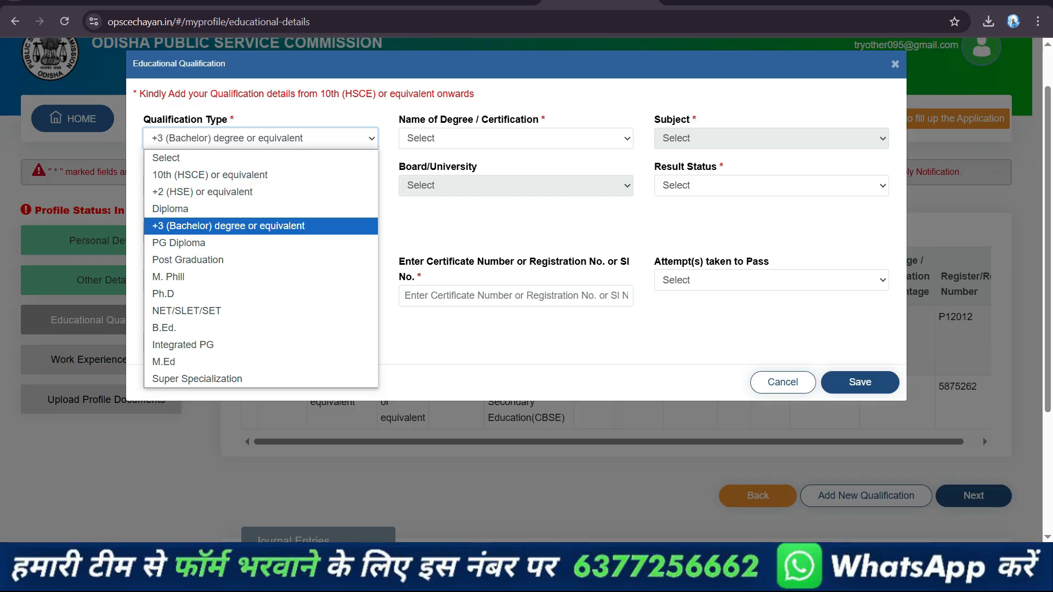
pyautogui.press('Return')
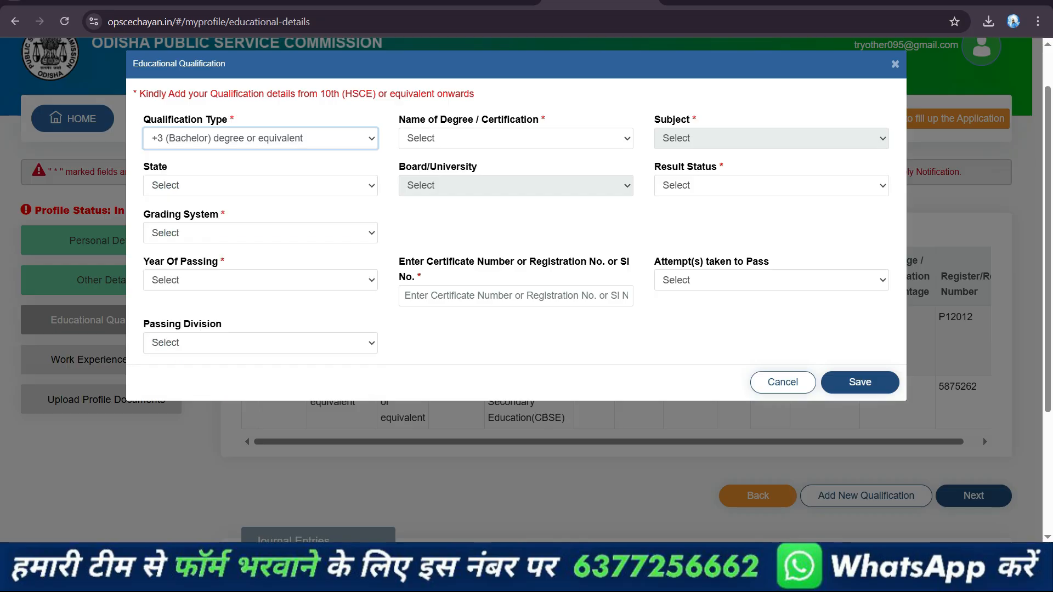
pyautogui.click(515, 139)
pyautogui.scroll(-15, 515, 328)
pyautogui.click(493, 396)
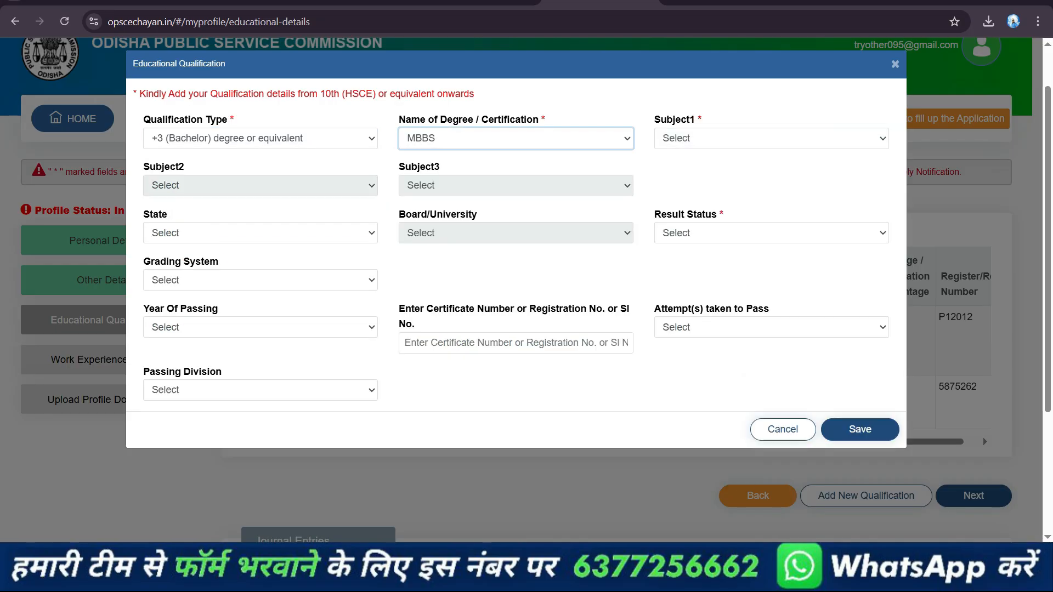
# Set the three MBBS subjects to Obstetrics and Gynaecology, Orthopaedics, and Medicine
pyautogui.click(770, 138)
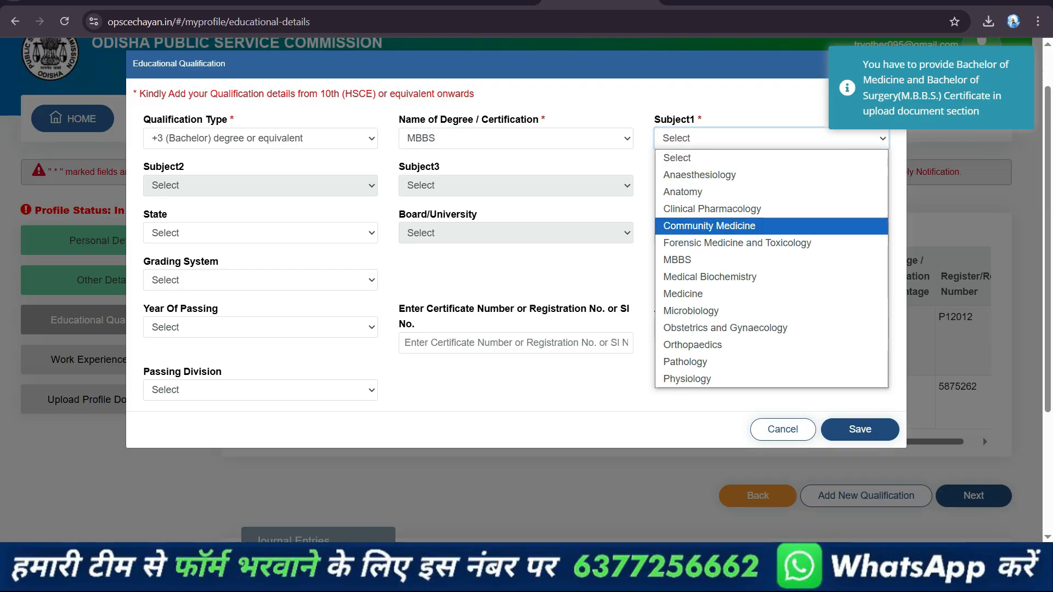
pyautogui.click(725, 328)
pyautogui.click(261, 185)
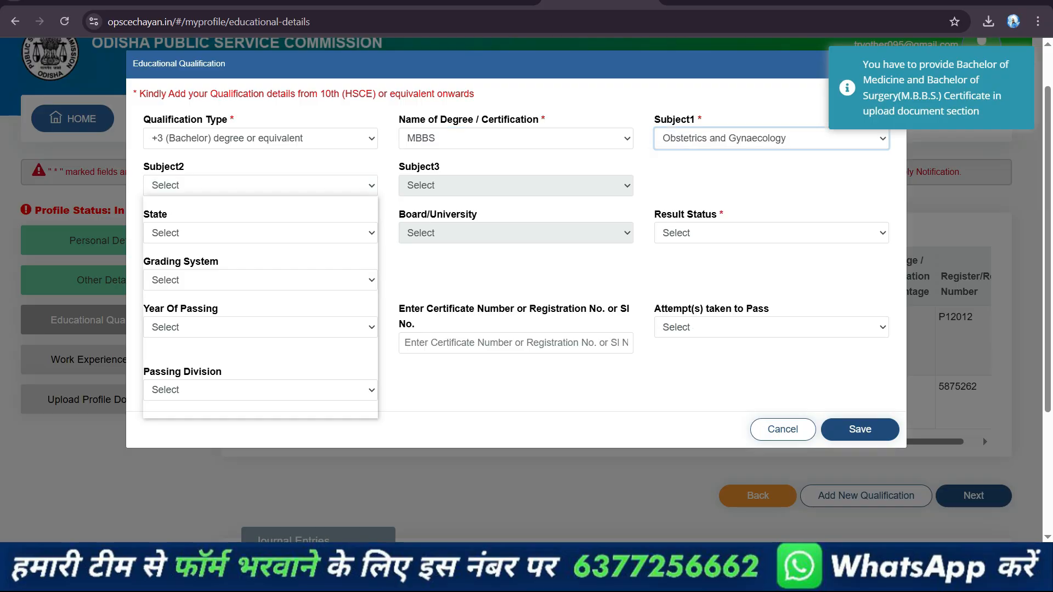
pyautogui.click(220, 375)
pyautogui.click(515, 185)
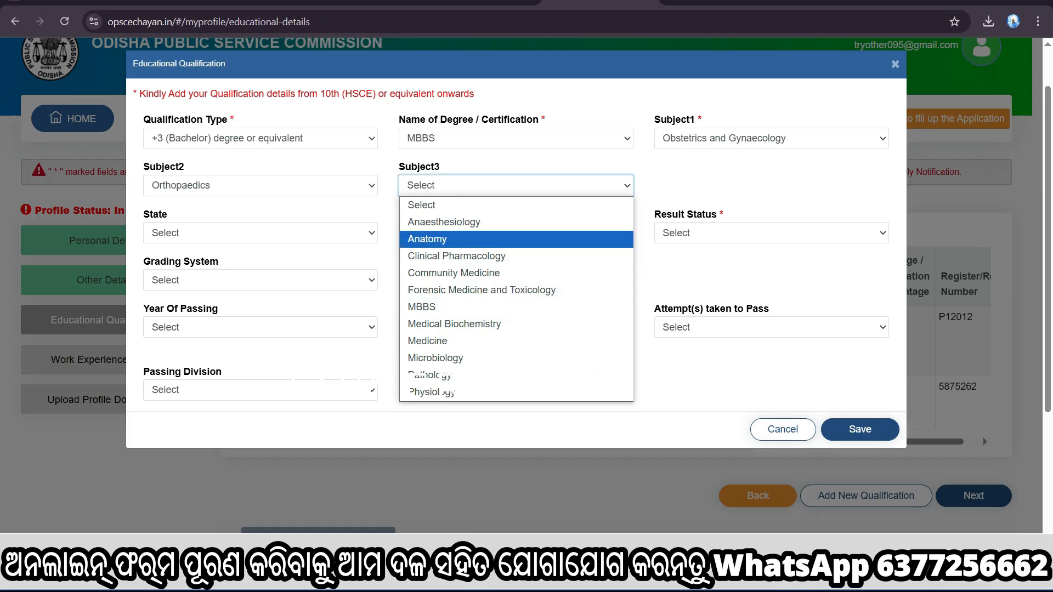
pyautogui.click(427, 340)
# Set the MBBS qualification's state to ODISHA, university to "Central University Of Odisha,koraput" and result status to Passed
pyautogui.click(261, 233)
pyautogui.scroll(-4, 375, 384)
pyautogui.scroll(-3, 374, 384)
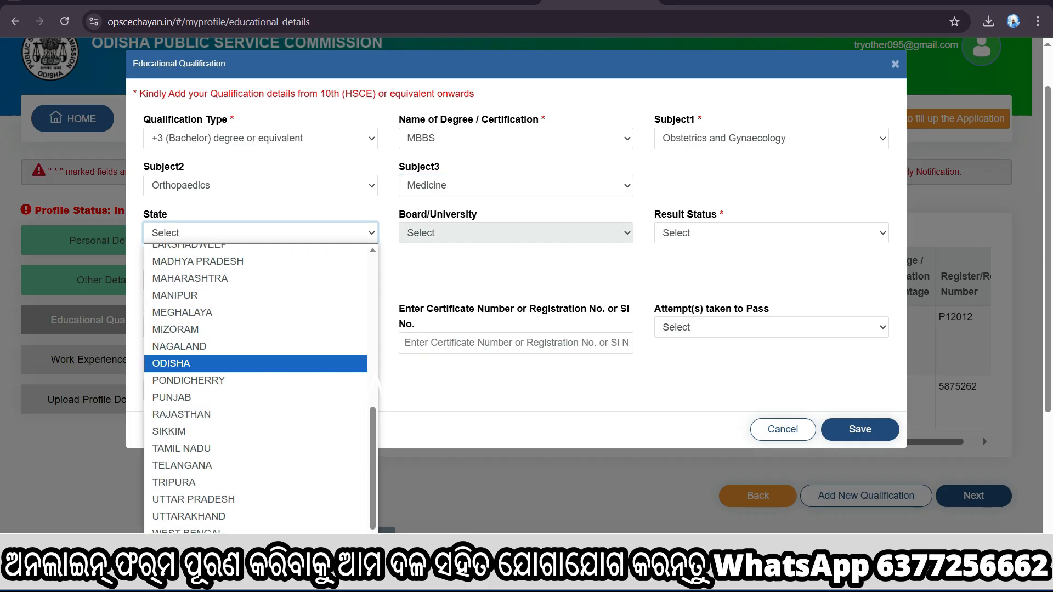
pyautogui.click(219, 364)
pyautogui.click(515, 232)
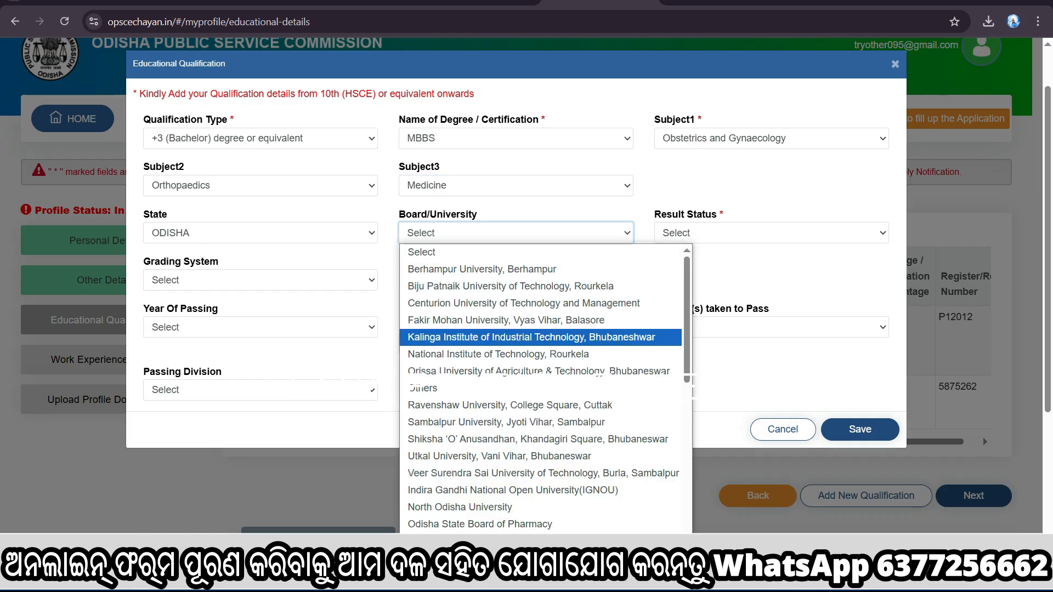
pyautogui.scroll(-6, 515, 338)
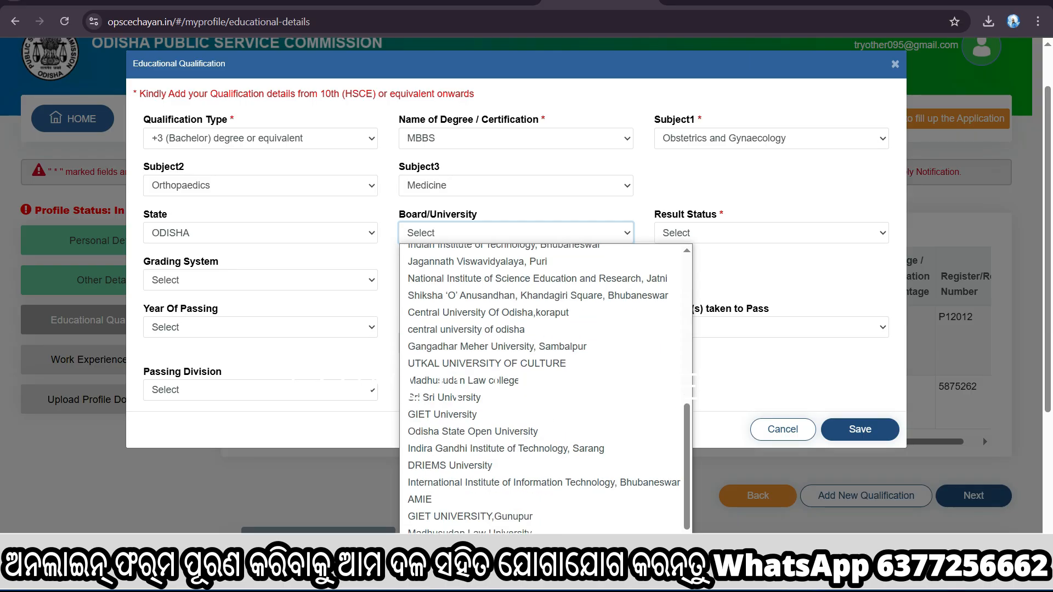
pyautogui.click(488, 313)
pyautogui.click(771, 232)
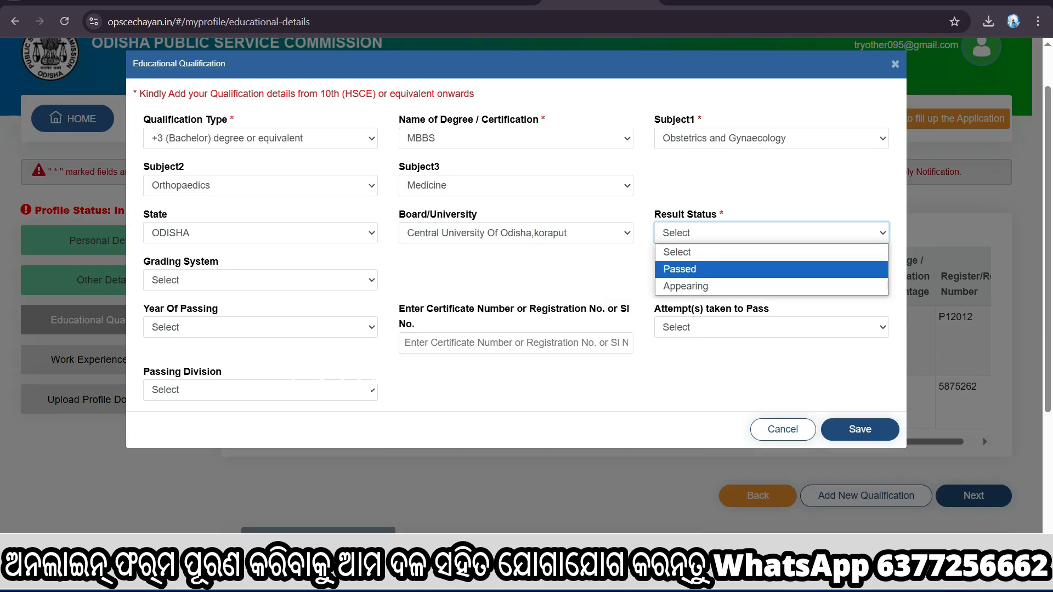
pyautogui.click(712, 268)
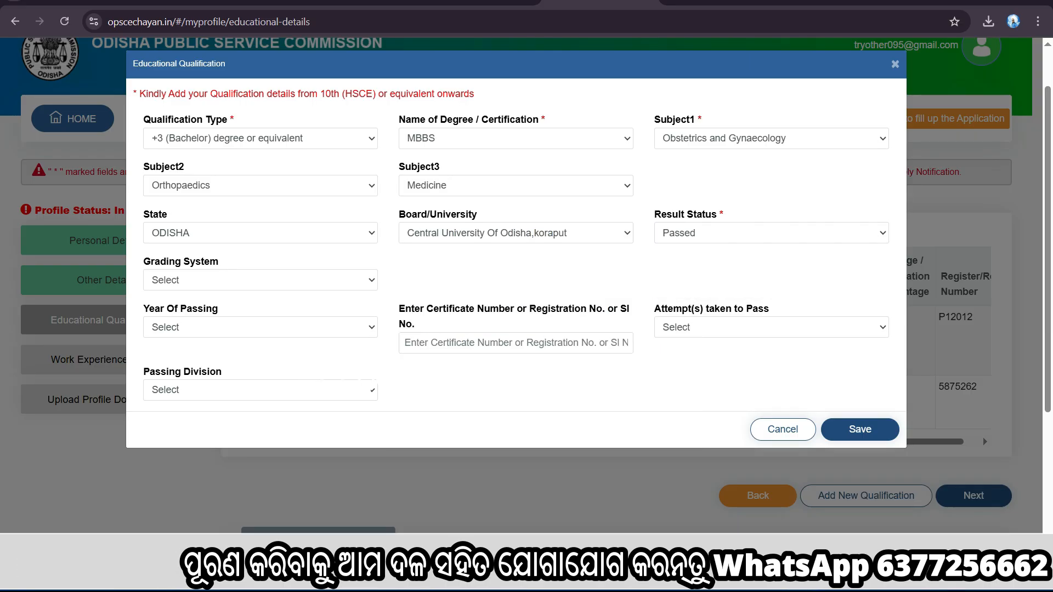
# Set the MBBS qualification's grading system to Marks, with 1420 marks obtained out of a total of 1600
pyautogui.click(260, 280)
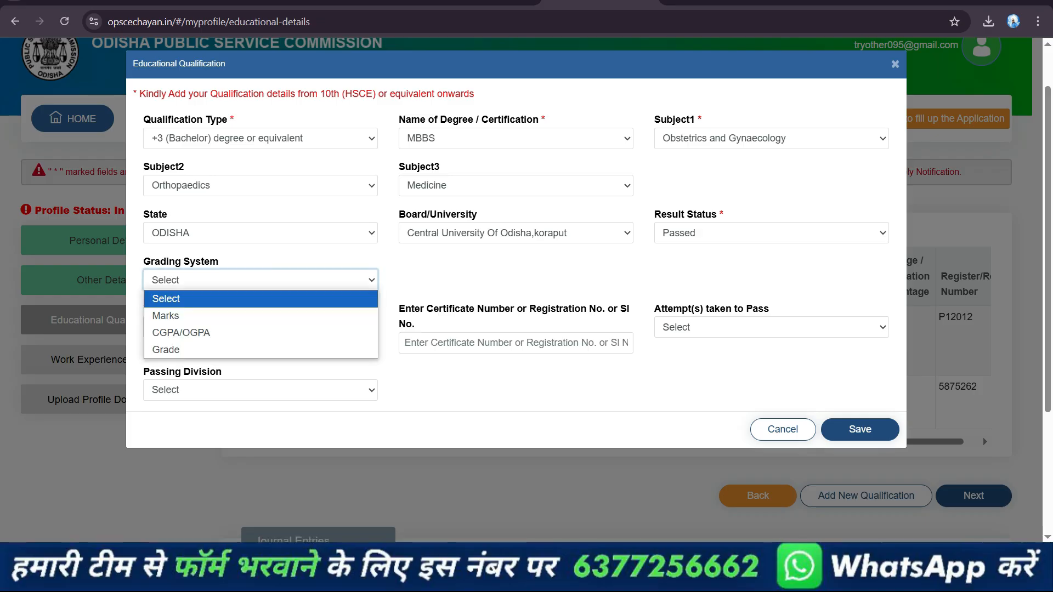
pyautogui.click(166, 315)
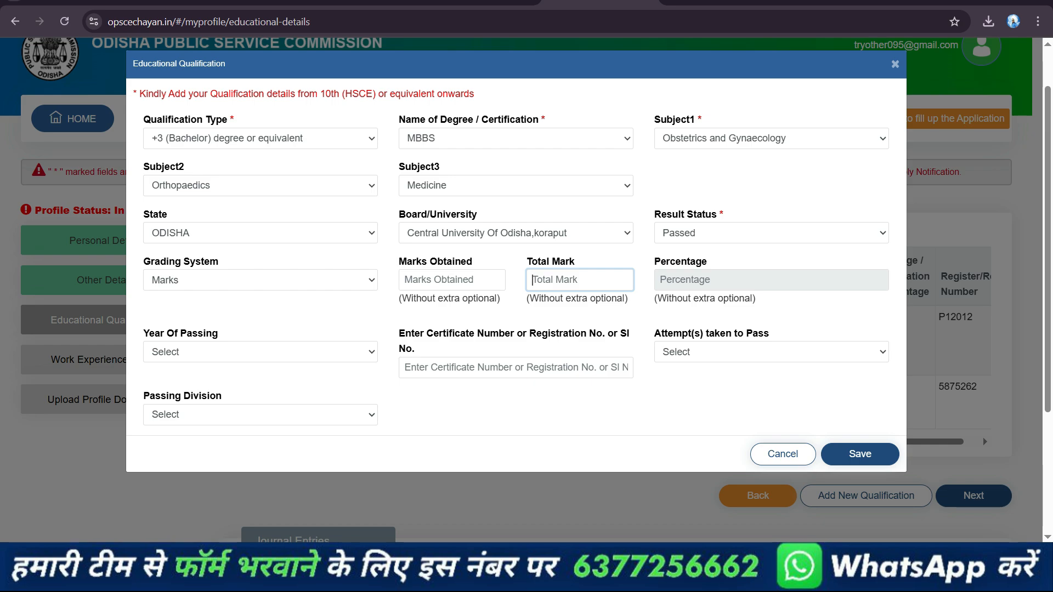
pyautogui.write('1600')
pyautogui.hotkey('shift', 'Tab')
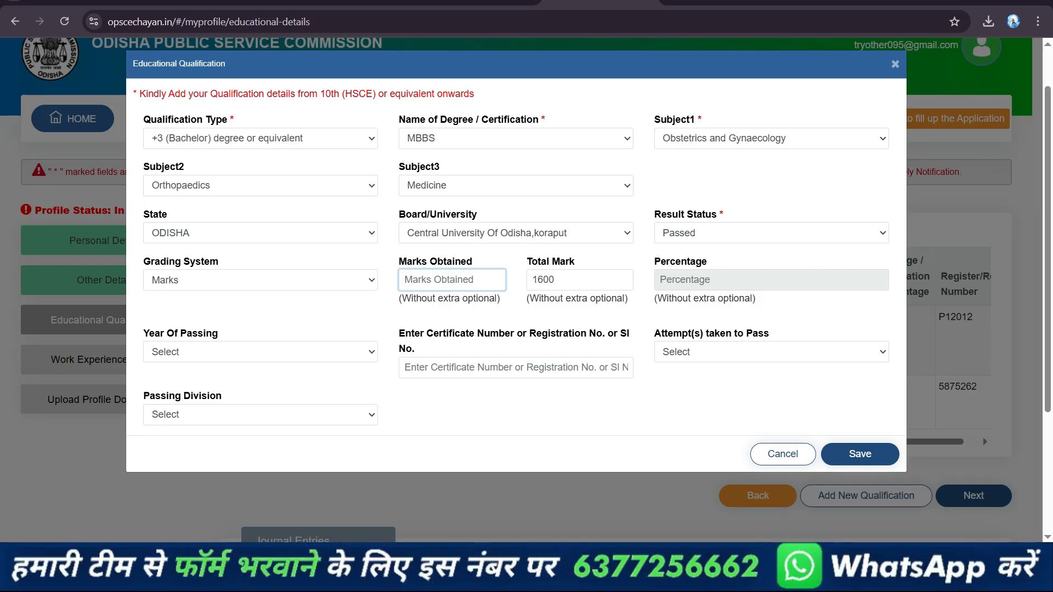
pyautogui.write('1420')
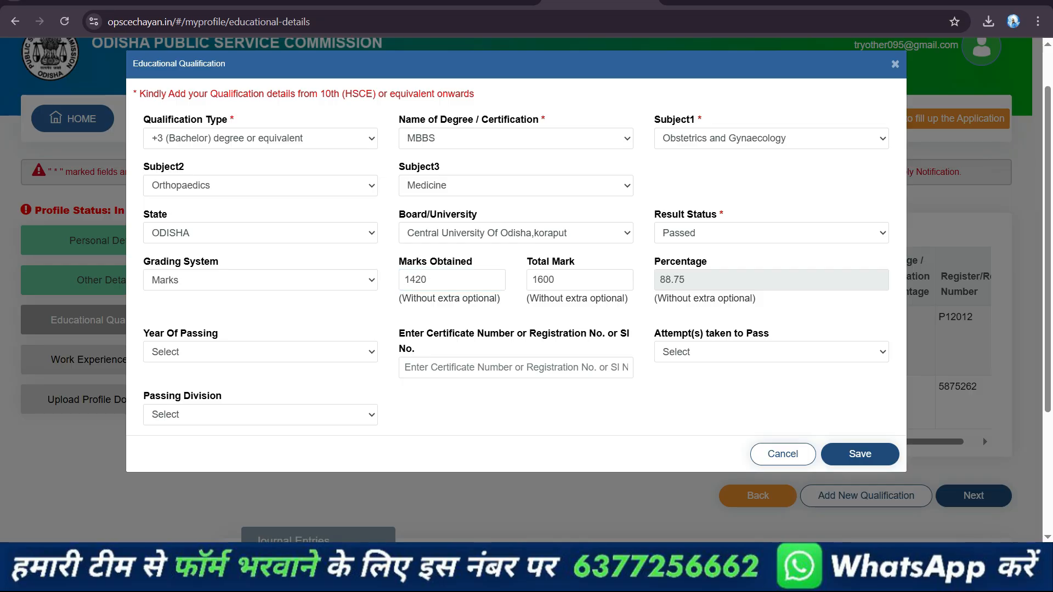
pyautogui.write('2023')
# Set the MBBS year of passing to 2023, enter the certificate number, and choose First attempt and First Division
pyautogui.press('Tab')
pyautogui.write('785')
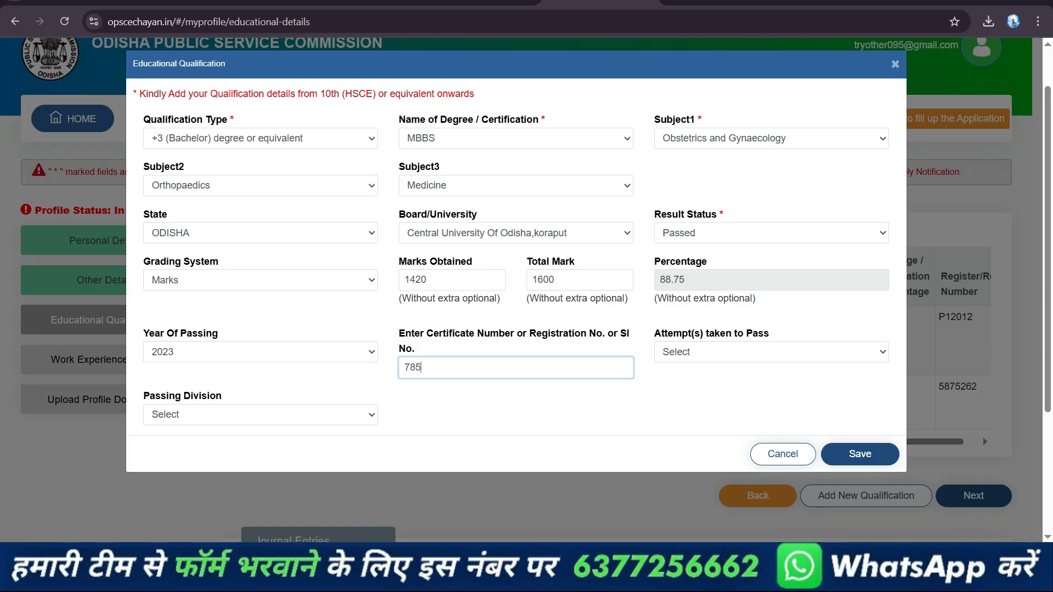
pyautogui.write('632231')
pyautogui.press('Tab')
pyautogui.hotkey('alt', 'Down')
pyautogui.press('Down')
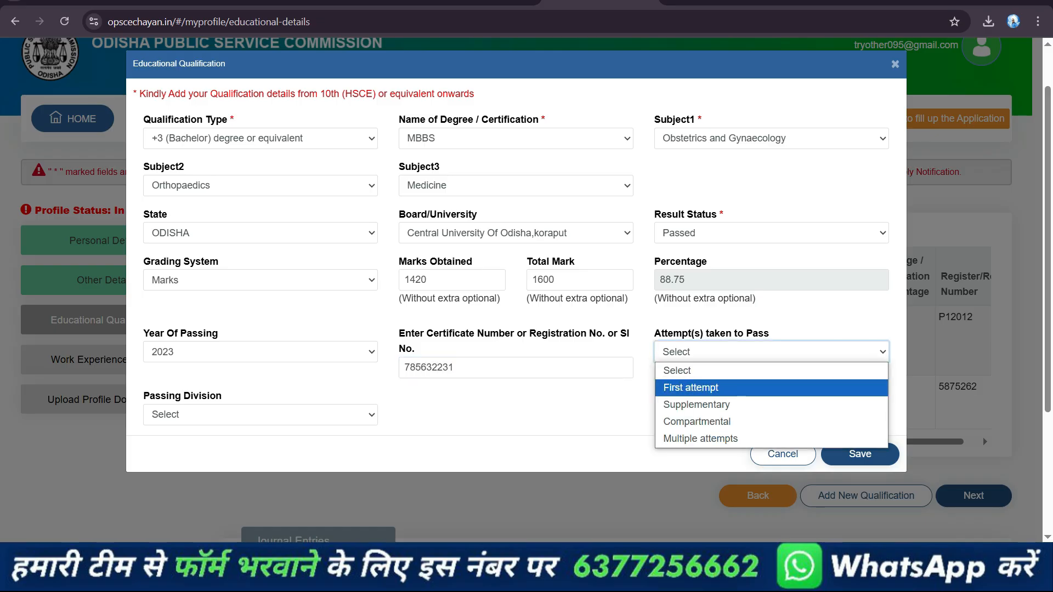
pyautogui.press('Return')
pyautogui.press('Tab')
pyautogui.hotkey('alt', 'Down')
pyautogui.press('Down')
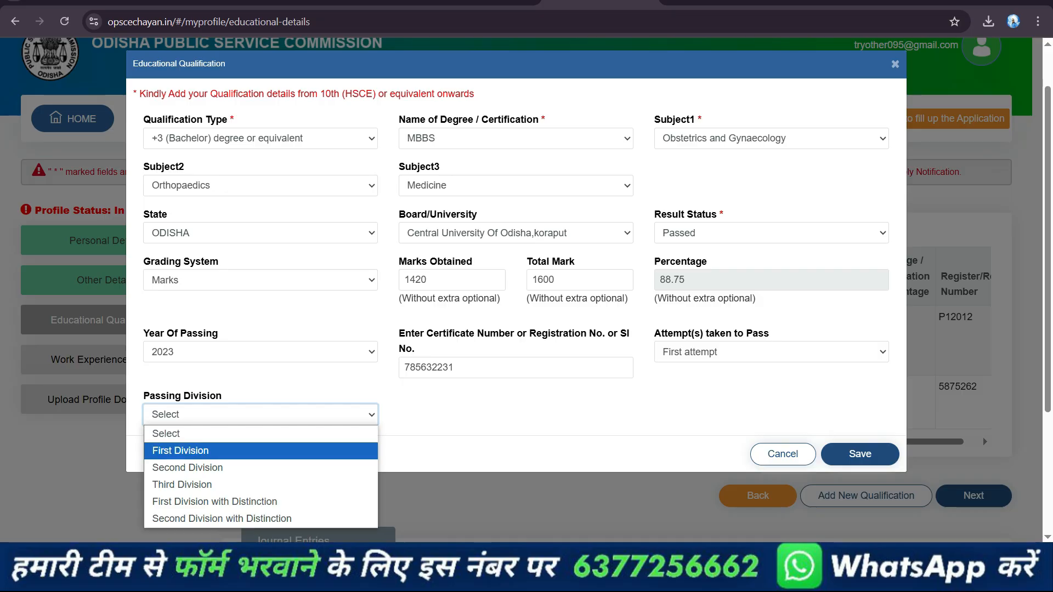
pyautogui.click(180, 451)
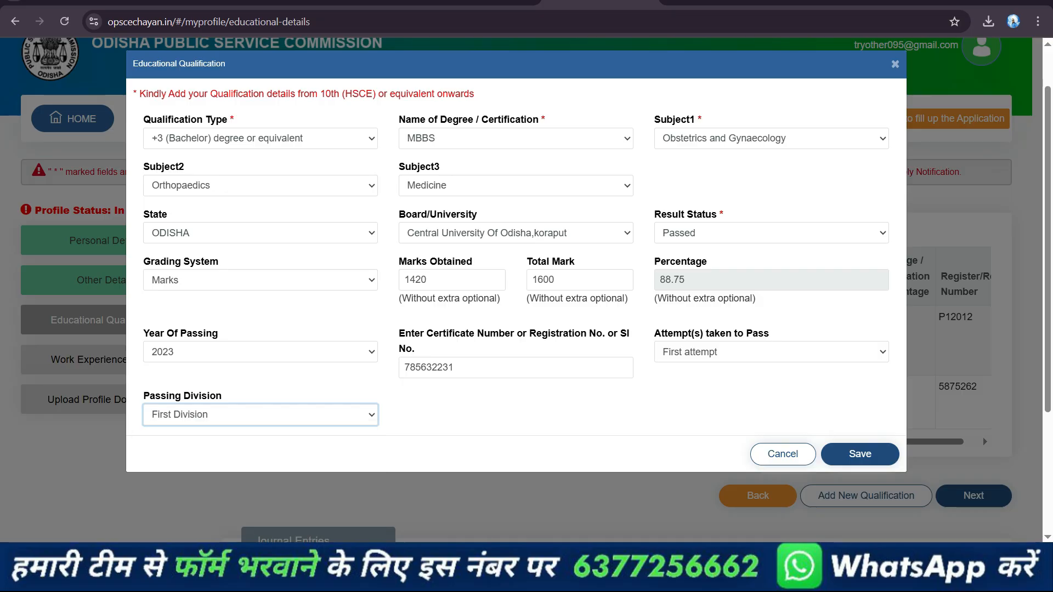
# Save and confirm the MBBS qualification and proceed to the work experience details
pyautogui.click(859, 454)
pyautogui.click(664, 131)
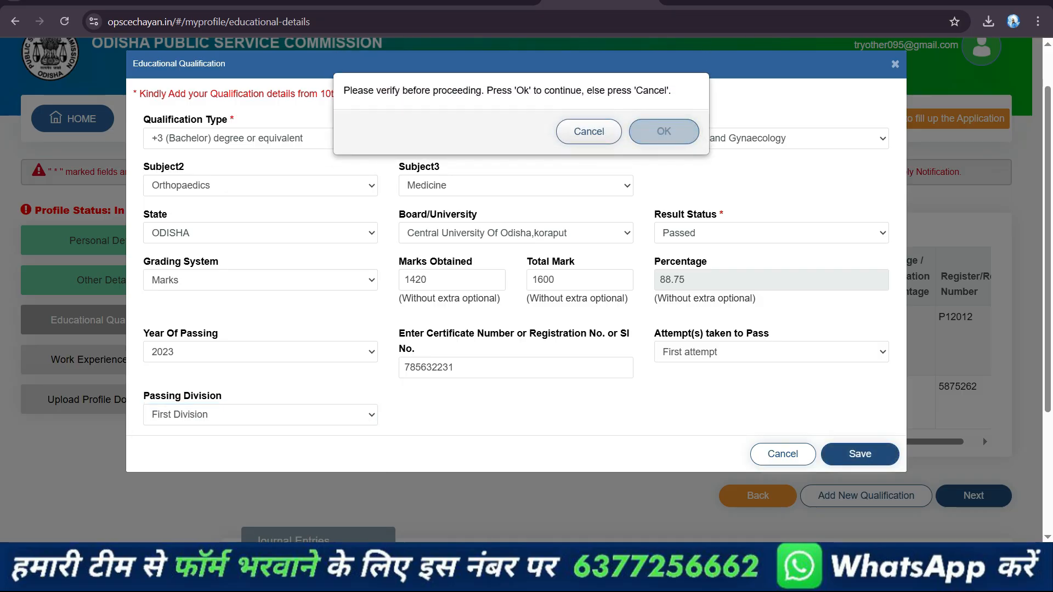
pyautogui.scroll(-4, 619, 290)
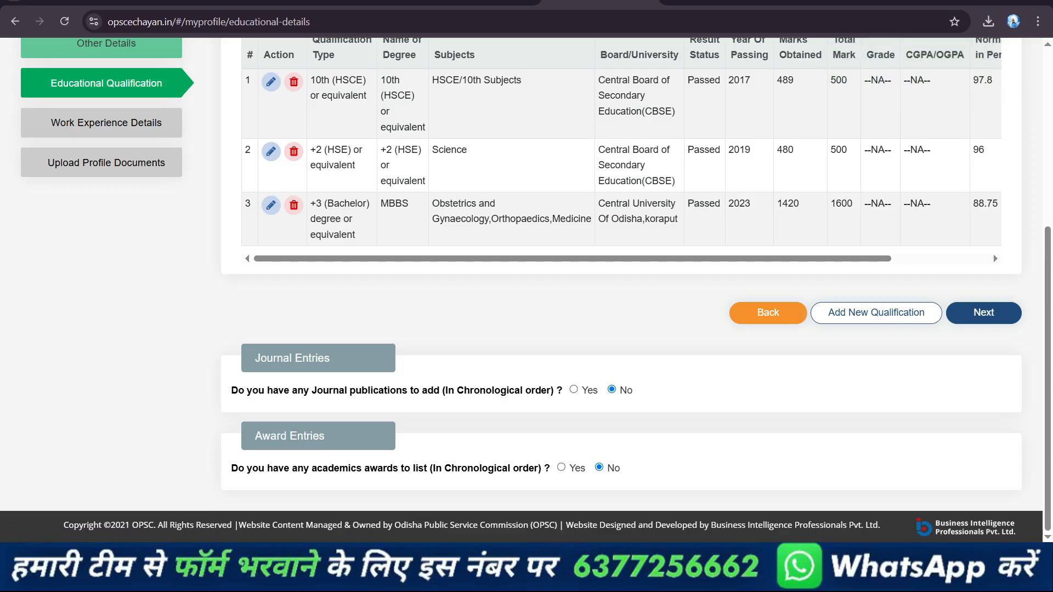
pyautogui.click(983, 313)
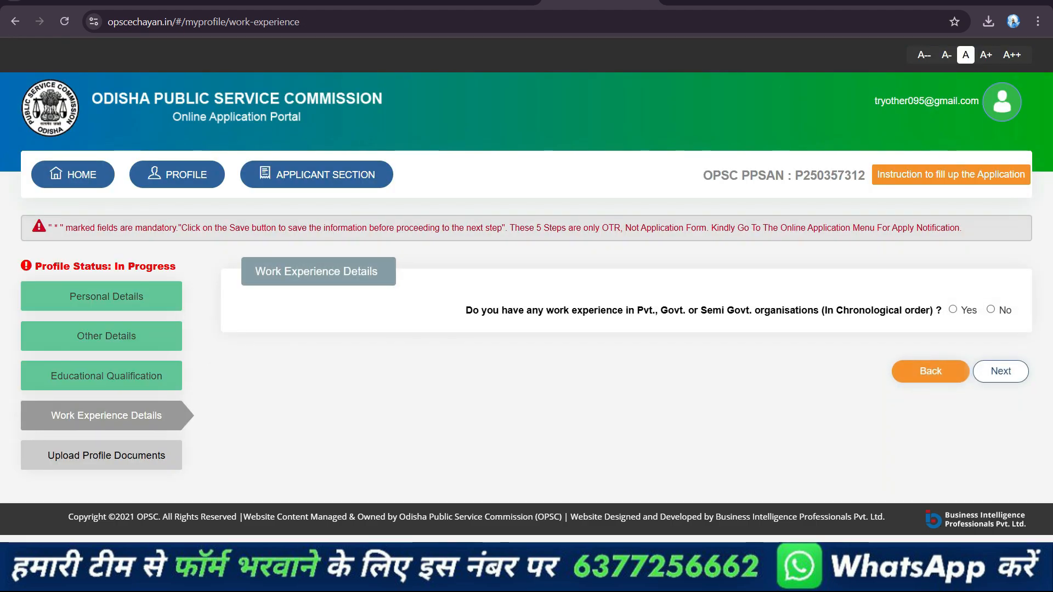
pyautogui.click(952, 309)
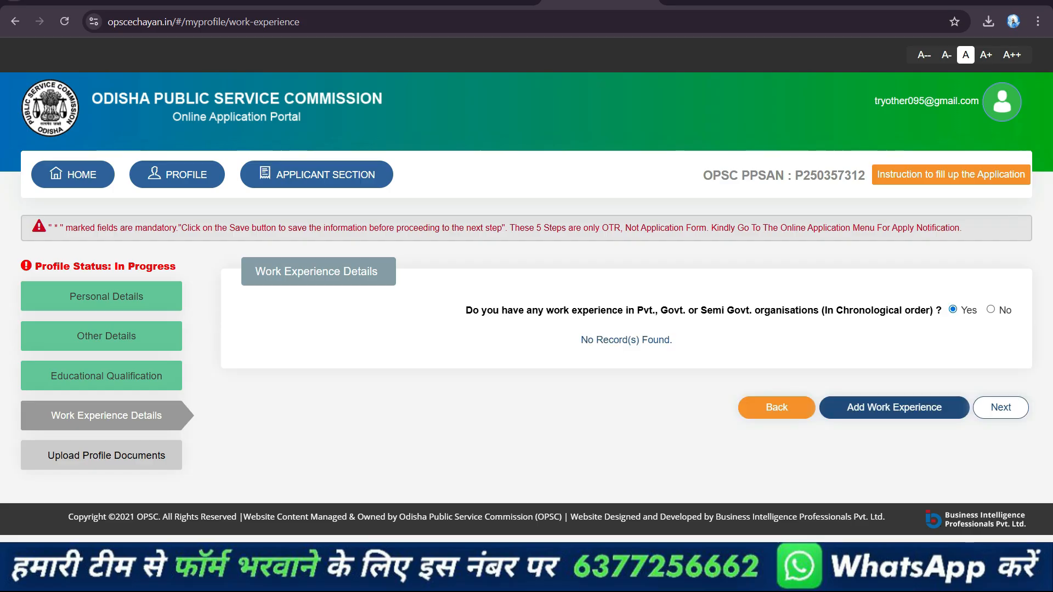
pyautogui.click(990, 310)
pyautogui.click(587, 120)
pyautogui.click(952, 309)
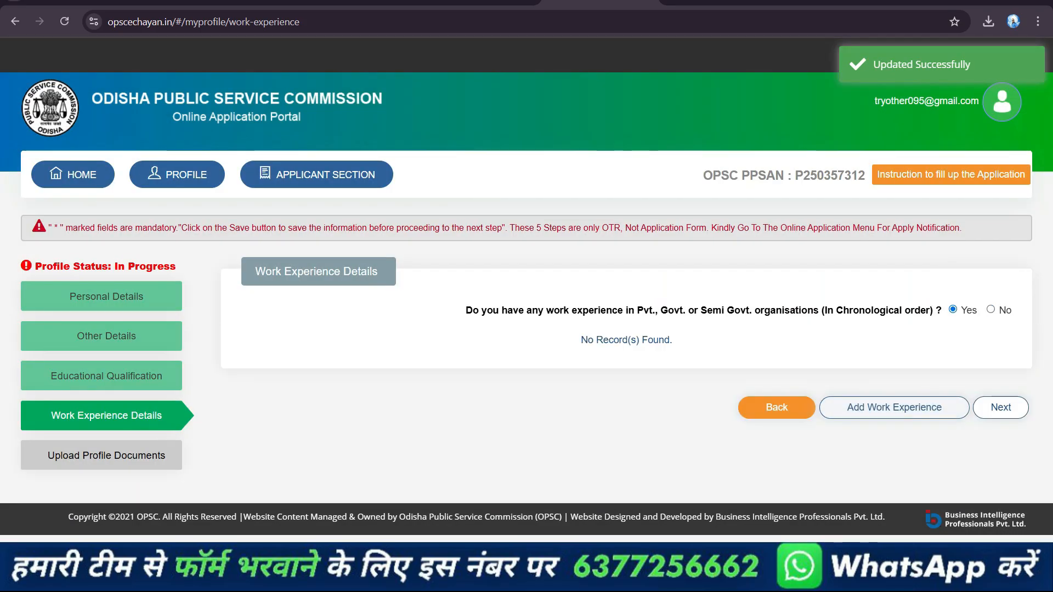
pyautogui.click(893, 407)
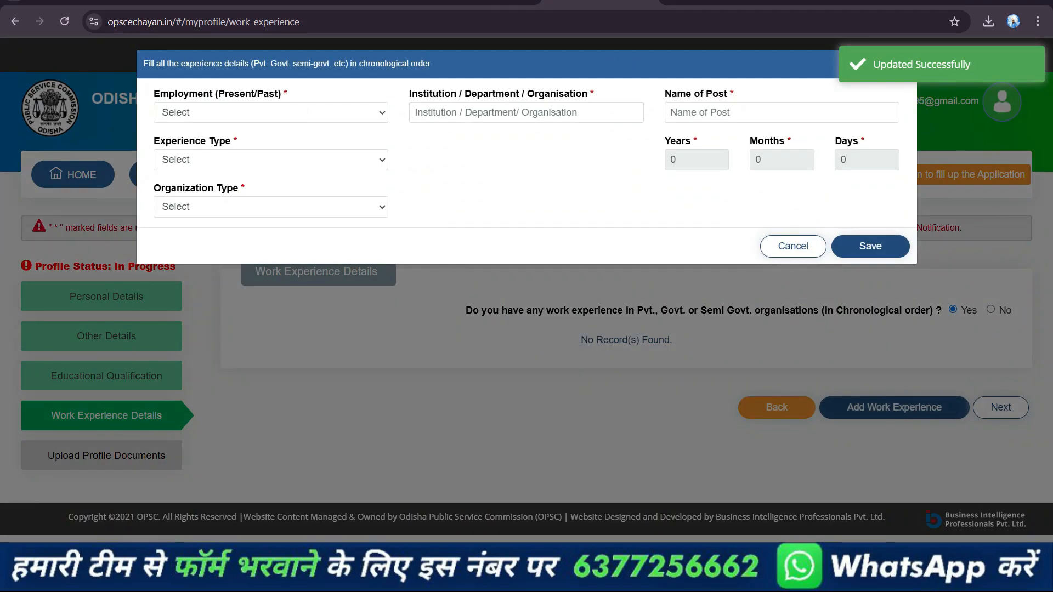
pyautogui.click(271, 113)
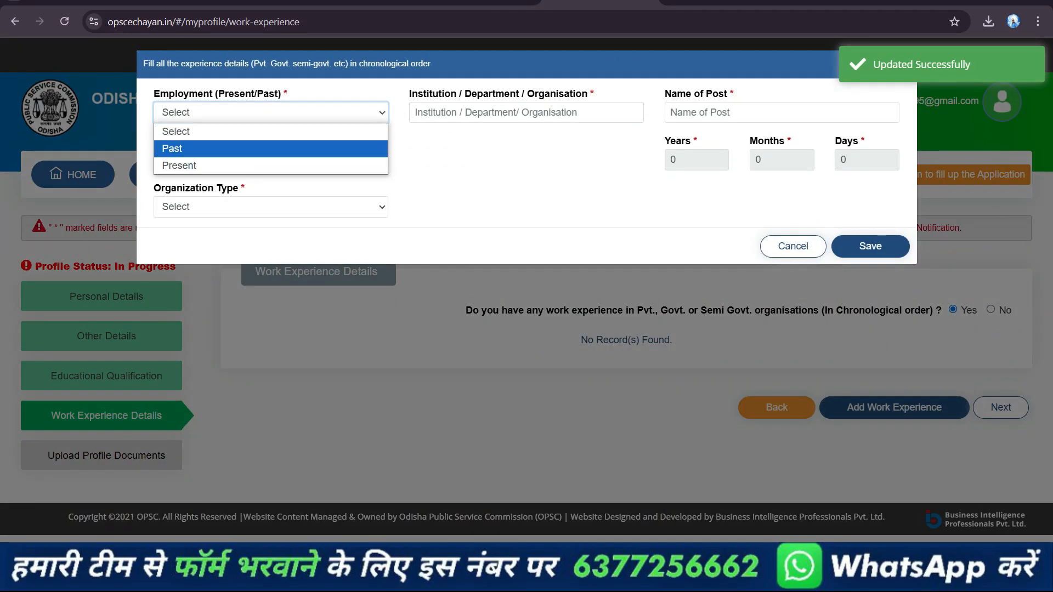
pyautogui.click(793, 246)
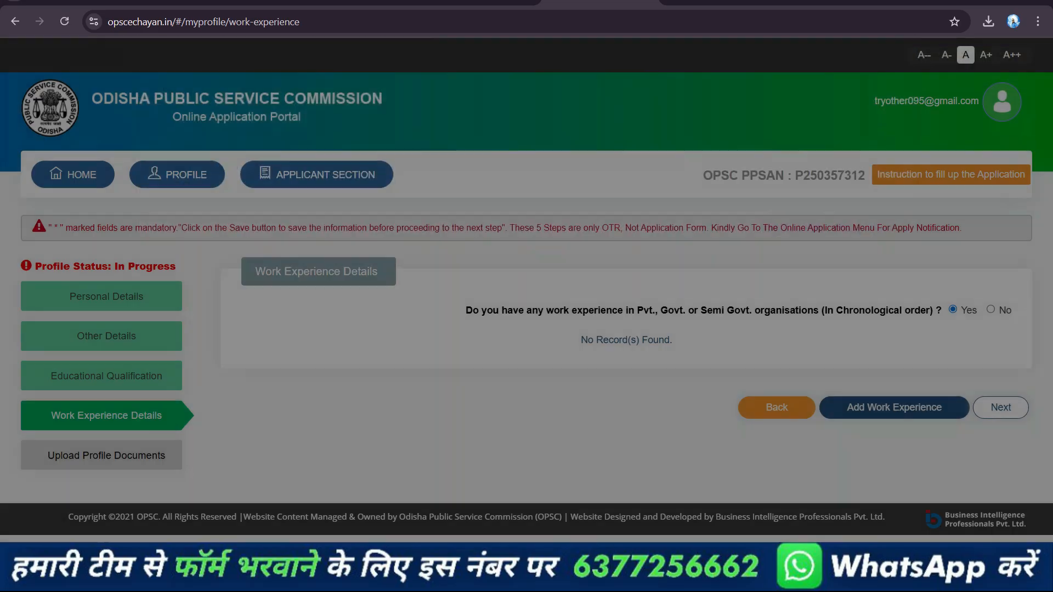
# Declare and confirm having no work experience, and proceed to the profile document uploads
pyautogui.click(990, 309)
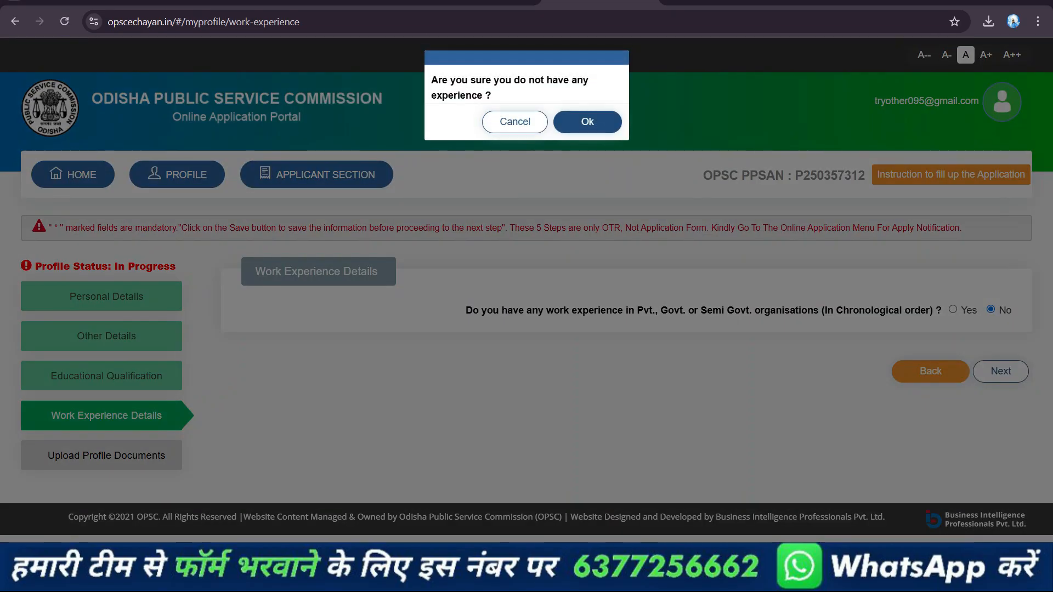
pyautogui.click(585, 119)
pyautogui.click(1000, 371)
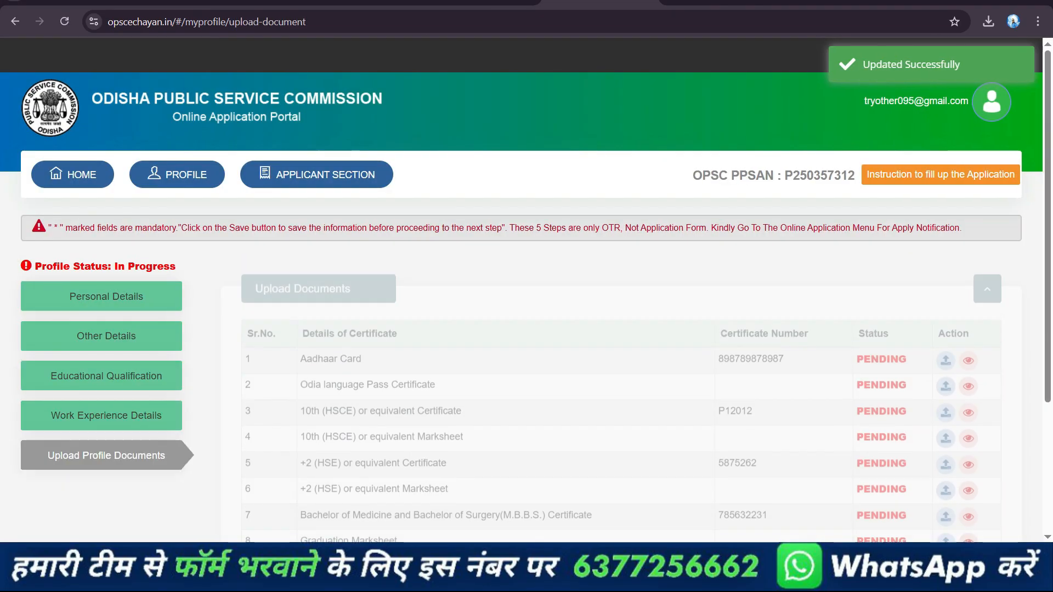
# Examine the list of required certificates and the image requirements for the photograph, signature and finger impression
pyautogui.scroll(-4, 621, 291)
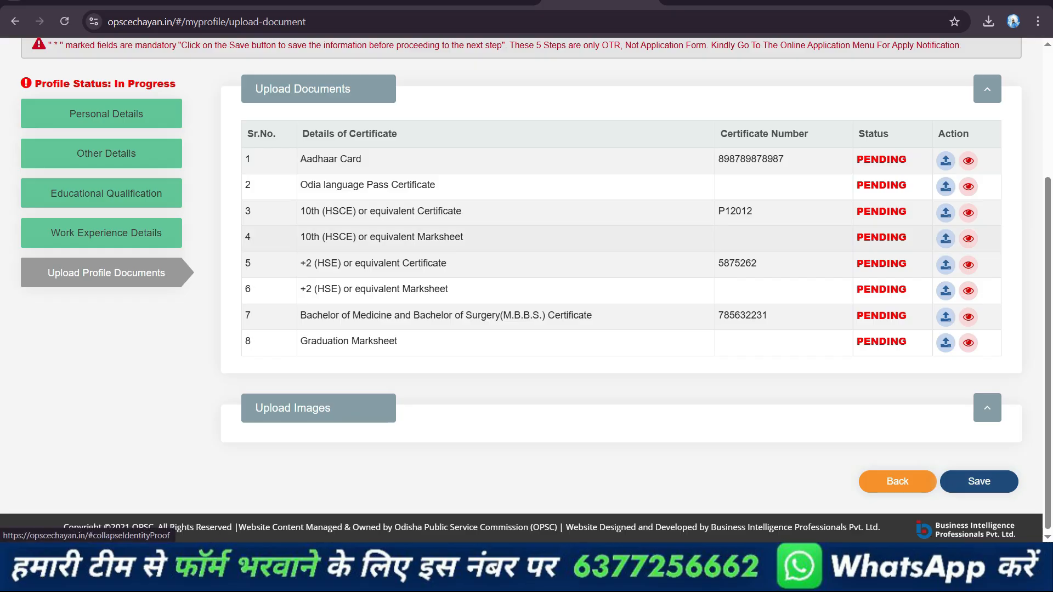
pyautogui.click(986, 407)
pyautogui.scroll(-6, 620, 291)
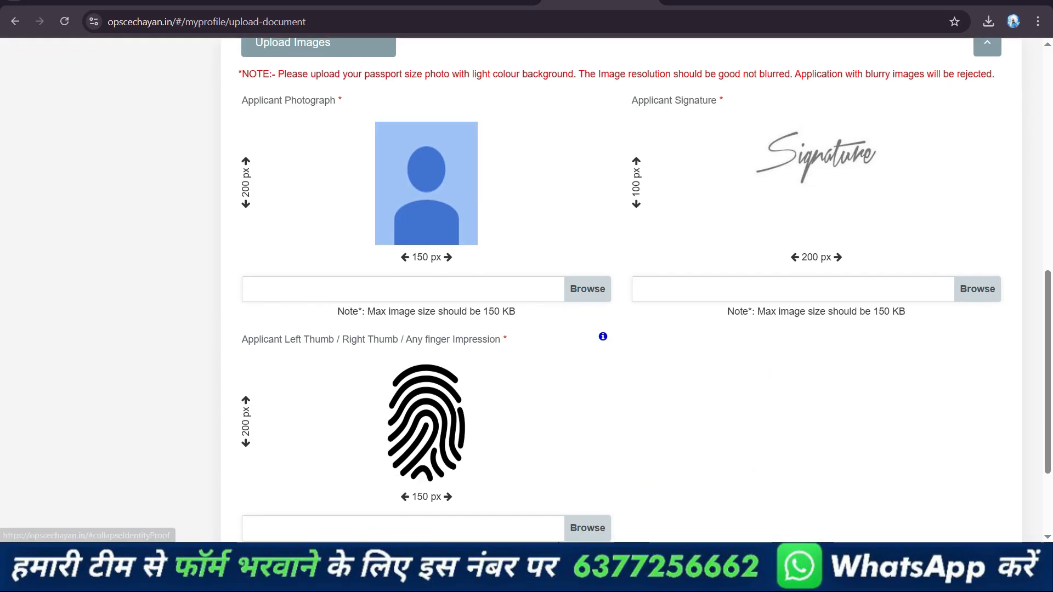
pyautogui.scroll(-3, 619, 290)
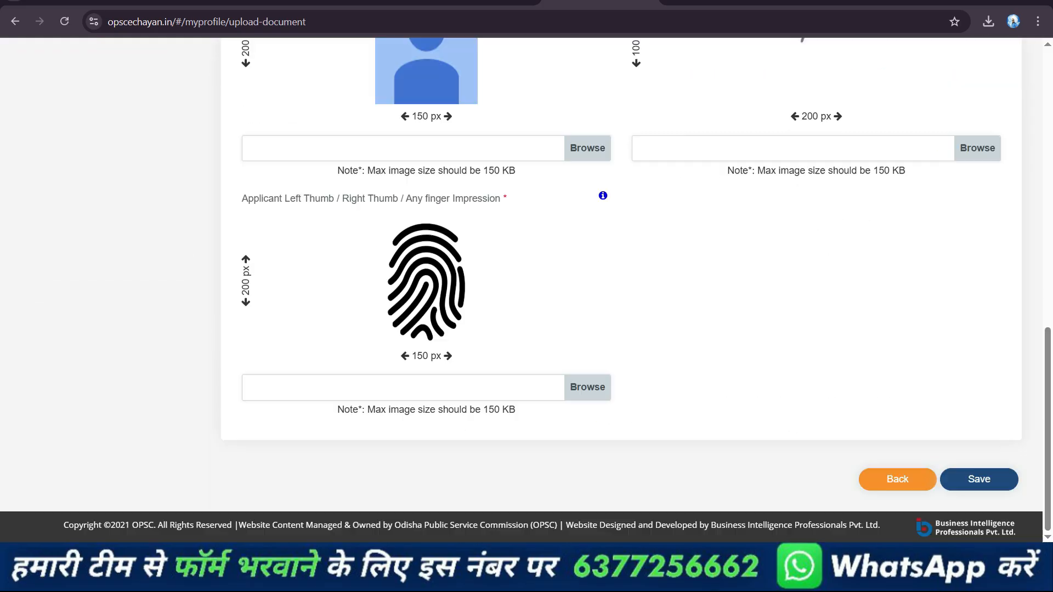
pyautogui.moveTo(295, 198); pyautogui.dragTo(315, 198)
pyautogui.moveTo(385, 198); pyautogui.dragTo(495, 198)
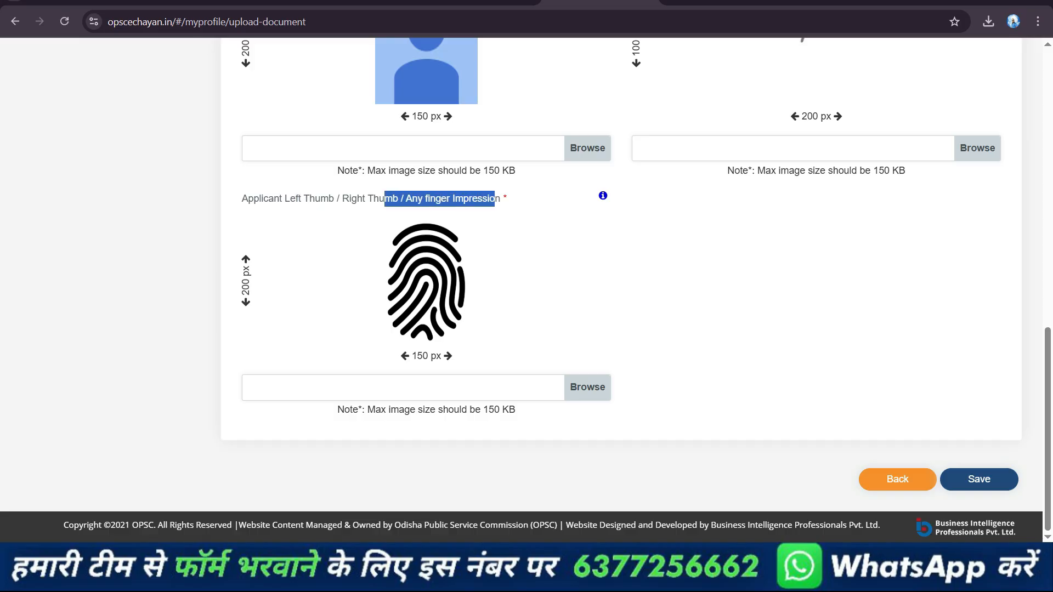
pyautogui.scroll(8, 946, 304)
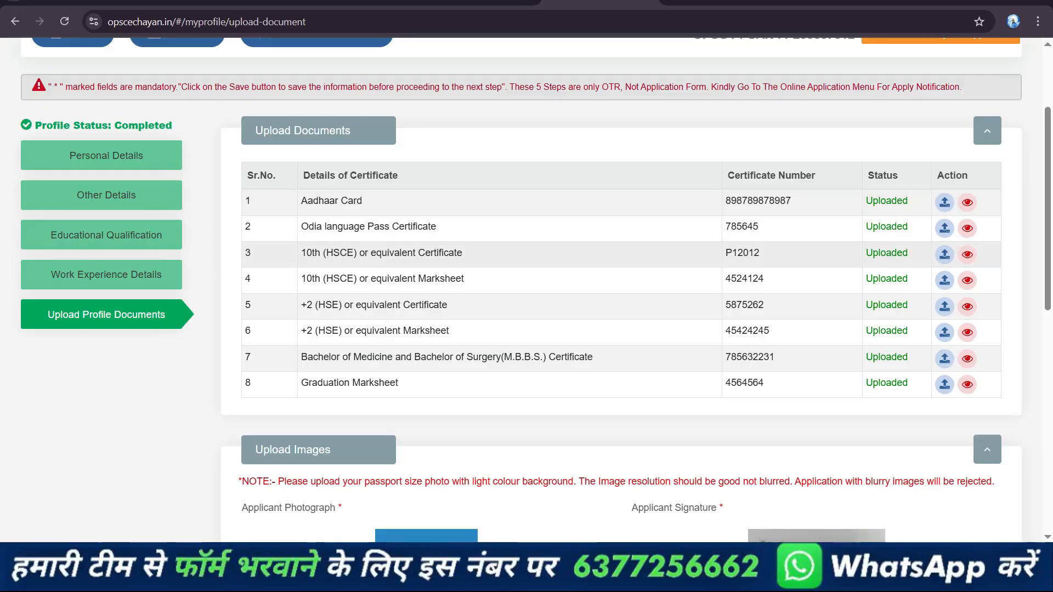
# Check the uploaded photograph, signature and thumb impression, and save and confirm the profile documents
pyautogui.scroll(-7, 621, 291)
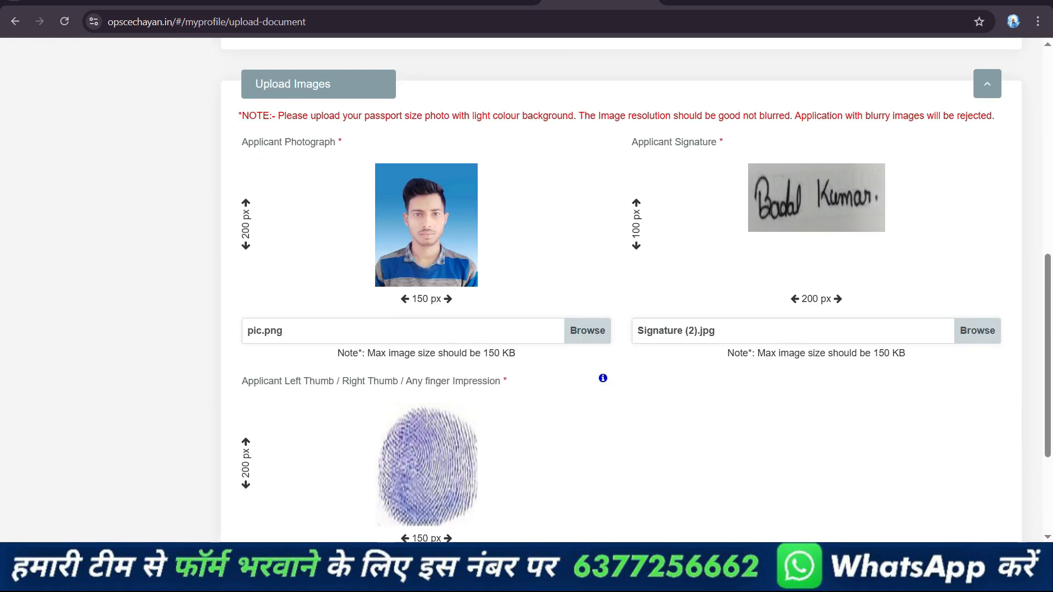
pyautogui.scroll(-3, 620, 290)
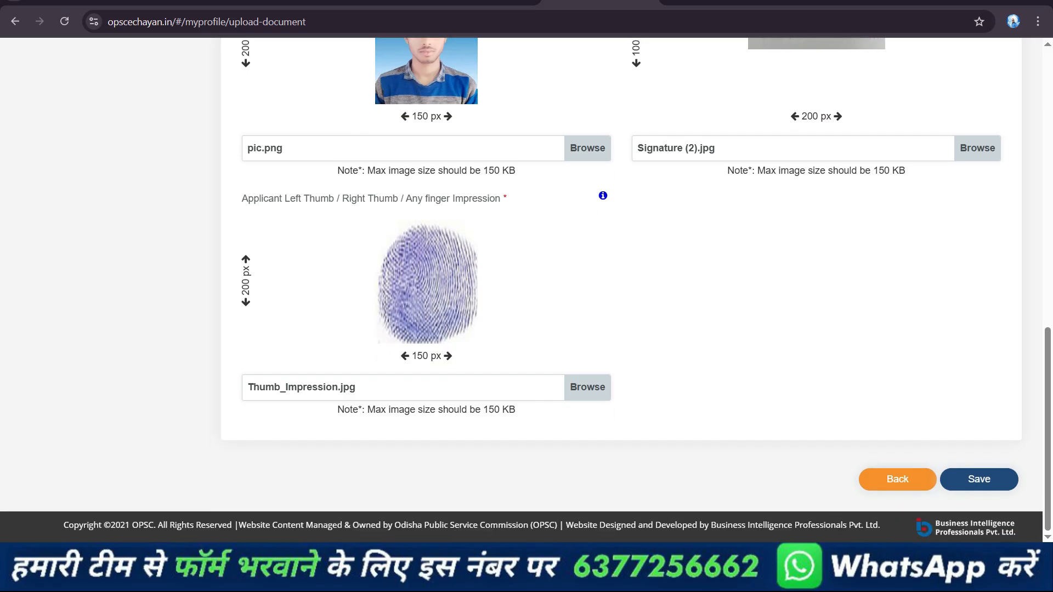
pyautogui.click(979, 479)
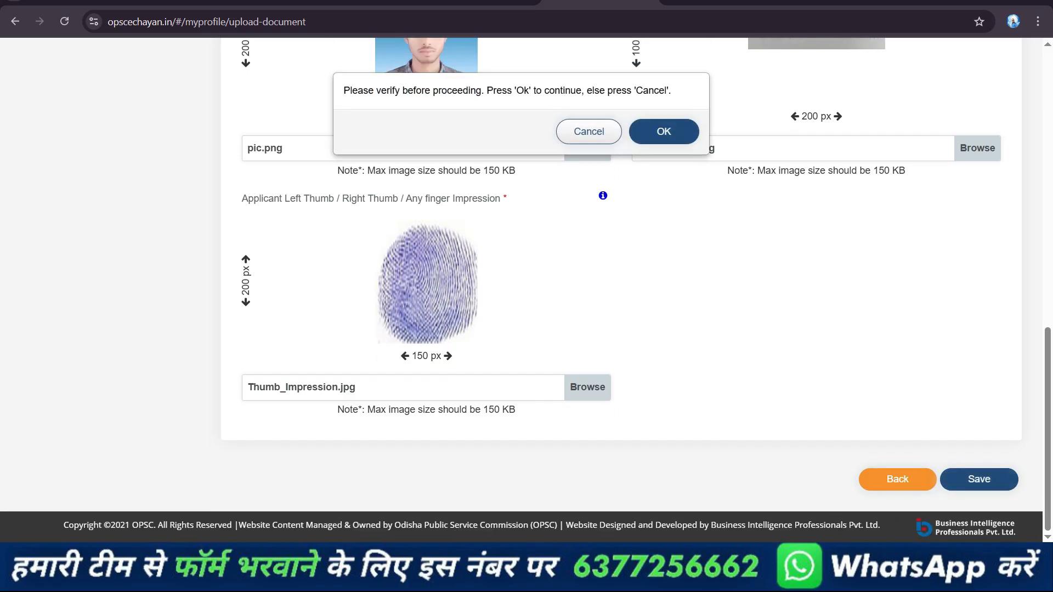
pyautogui.click(663, 131)
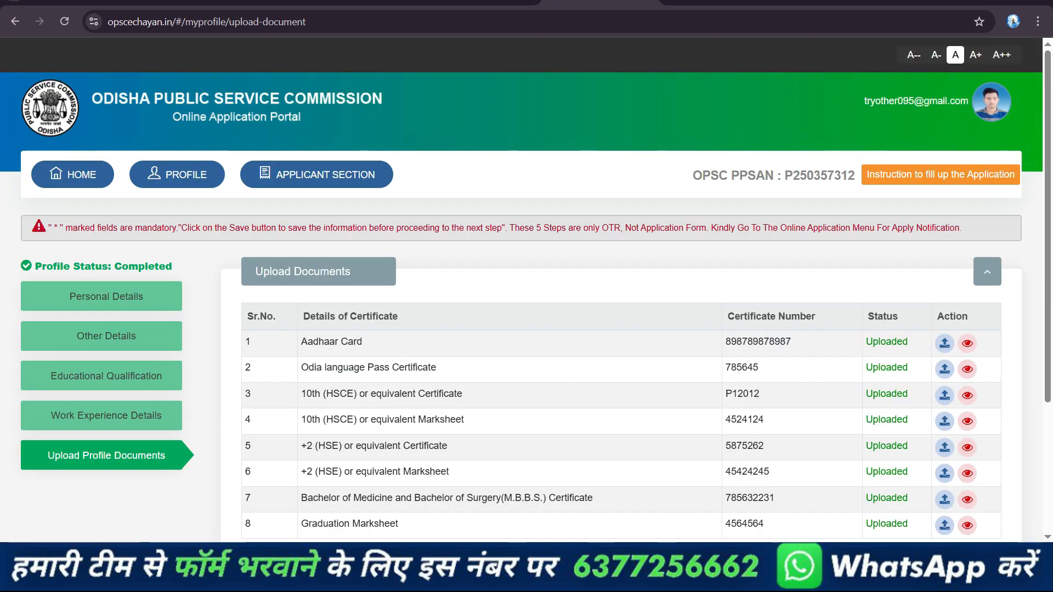
# Go to the Apply Section and start the application for Medical Officer in Group-A (Junior Branch)
pyautogui.moveTo(317, 174)
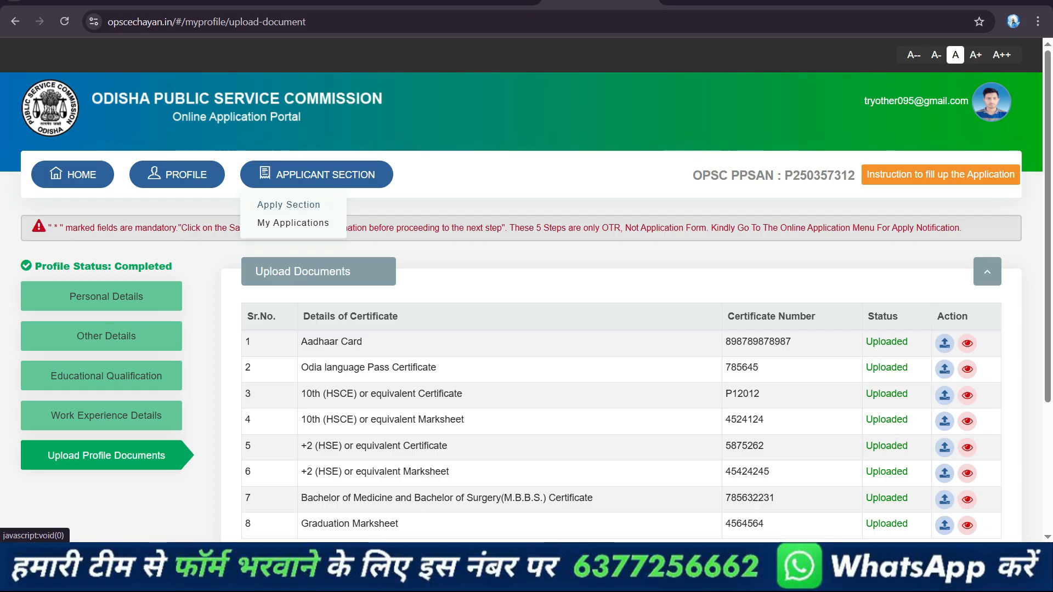
pyautogui.click(289, 204)
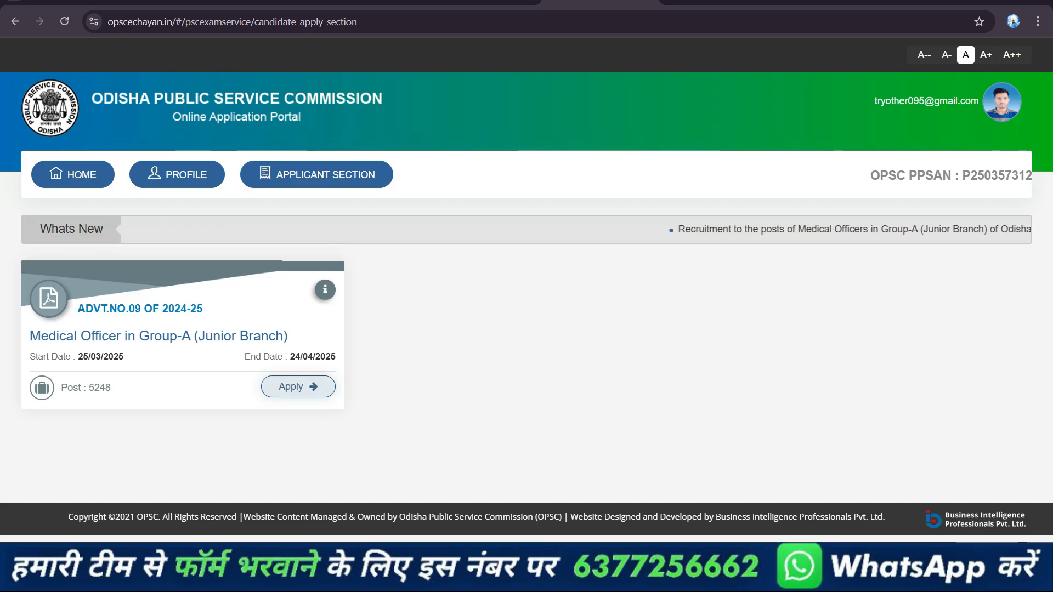
pyautogui.click(298, 386)
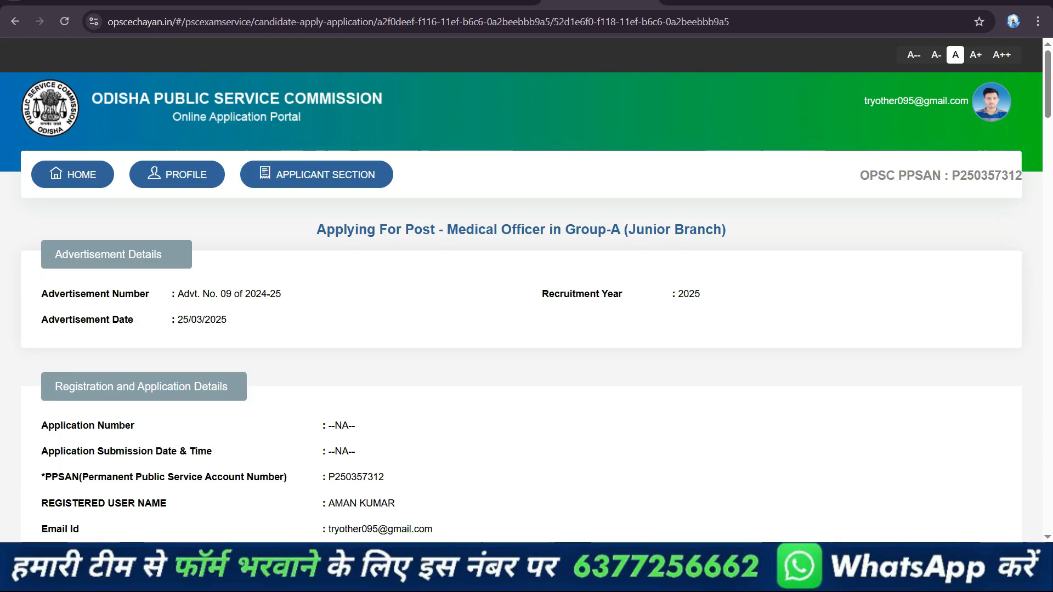
# Select Bhubaneswar as the exam city in the Medical Officer application form
pyautogui.scroll(-7, 521, 285)
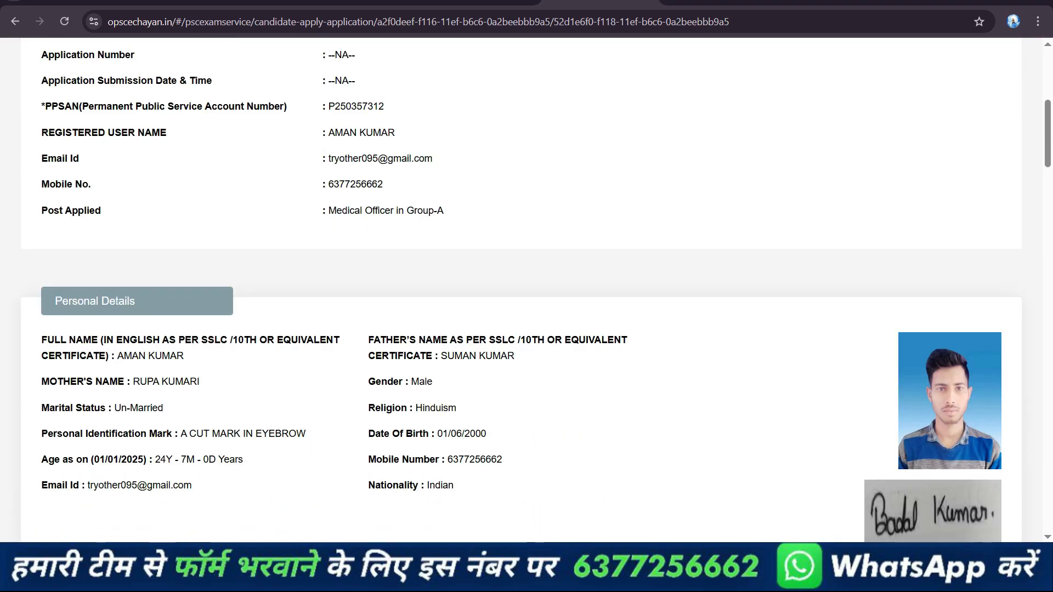
pyautogui.scroll(-13, 521, 285)
pyautogui.scroll(-7, 521, 285)
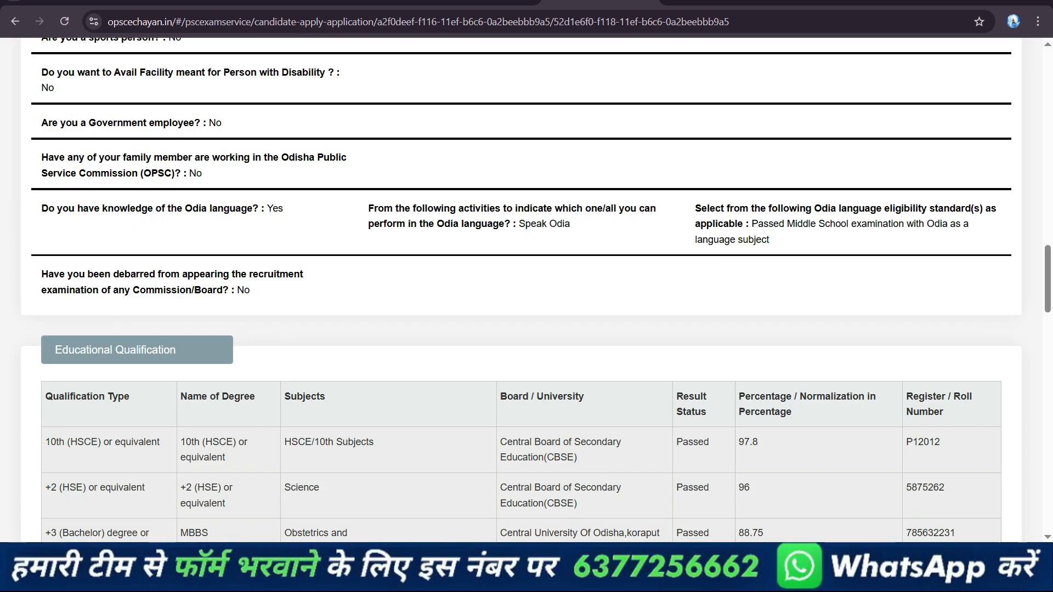
pyautogui.scroll(-20, 521, 285)
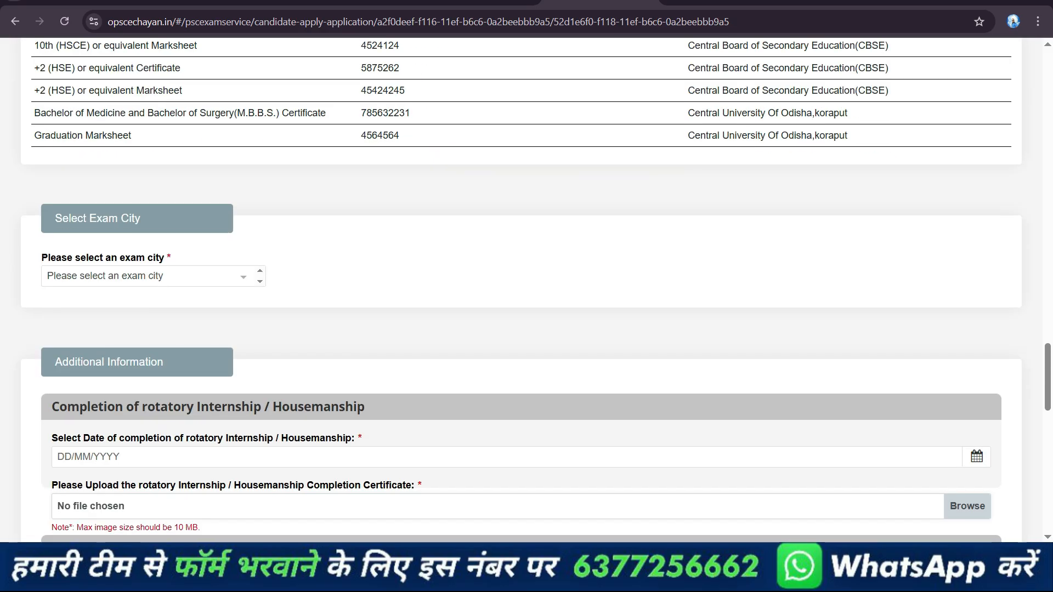
pyautogui.scroll(15, 521, 285)
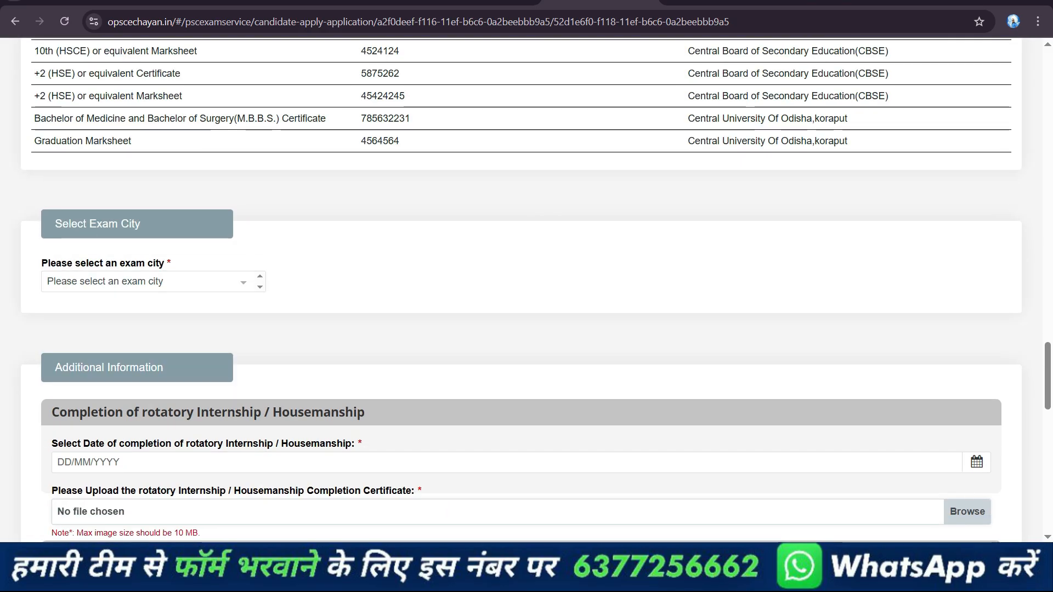
pyautogui.click(153, 281)
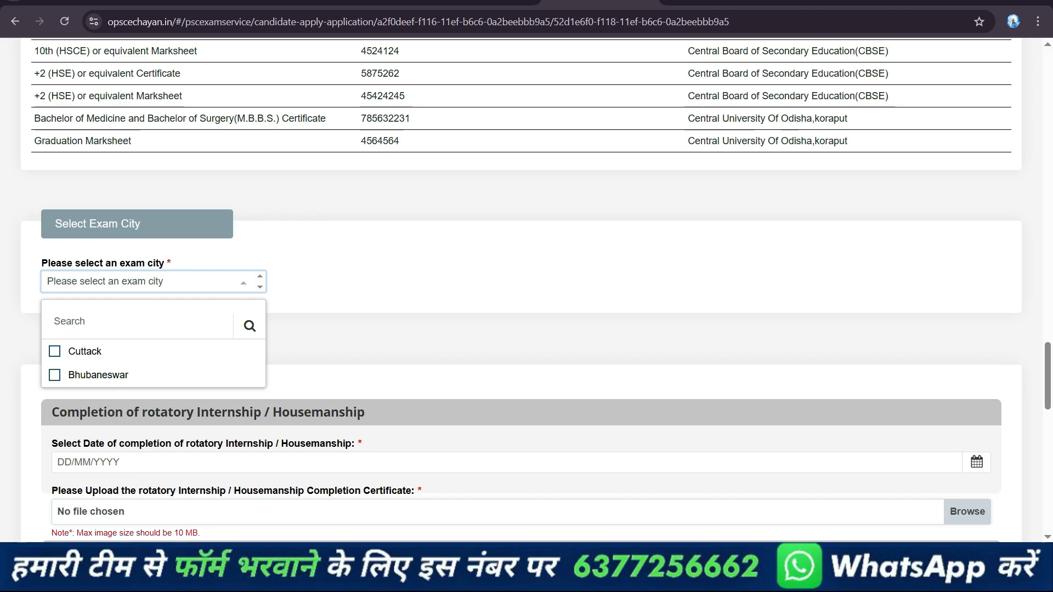
pyautogui.click(98, 374)
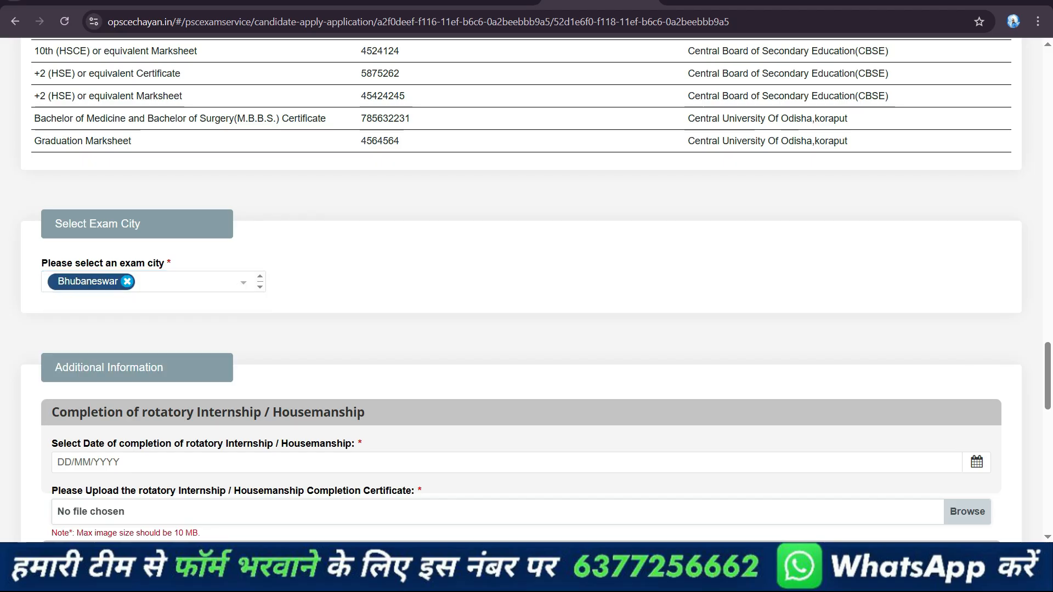
# Set the rotatory internship completion date to 01/11/2024 and upload docs pdf.pdf as the completion certificate
pyautogui.scroll(-3, 521, 285)
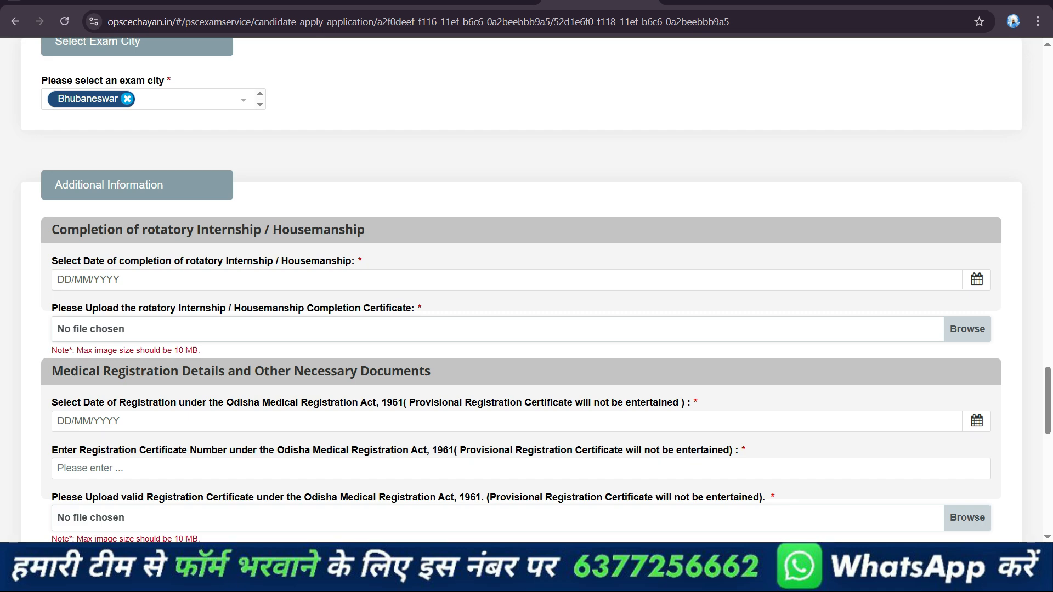
pyautogui.click(219, 279)
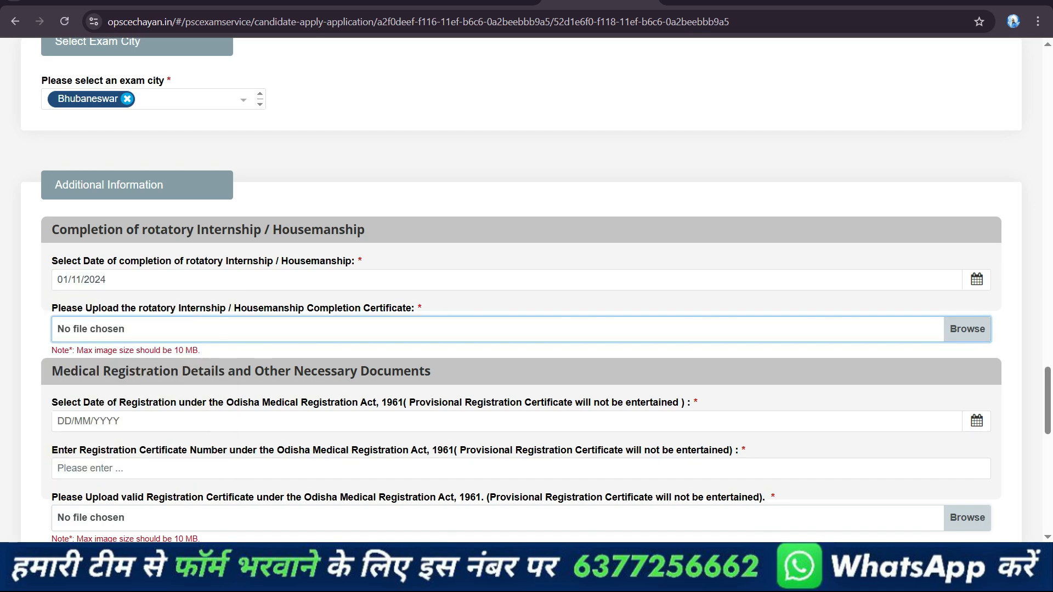
pyautogui.scroll(-3, 526, 285)
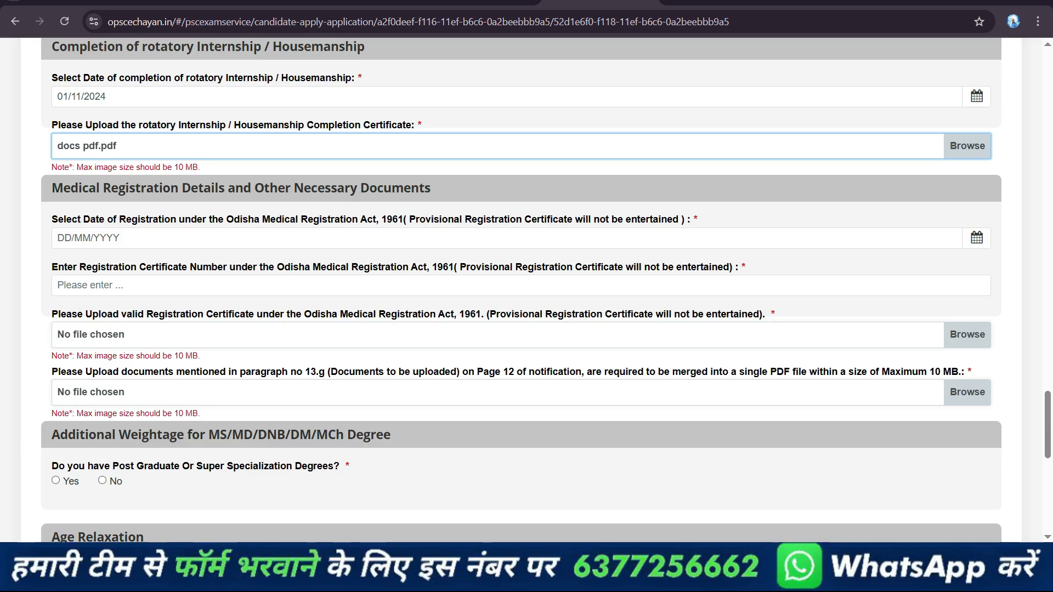
# Set the medical registration date to 09/01/2025, enter the registration certificate number, and upload docs pdf.pdf as the registration certificate
pyautogui.click(977, 238)
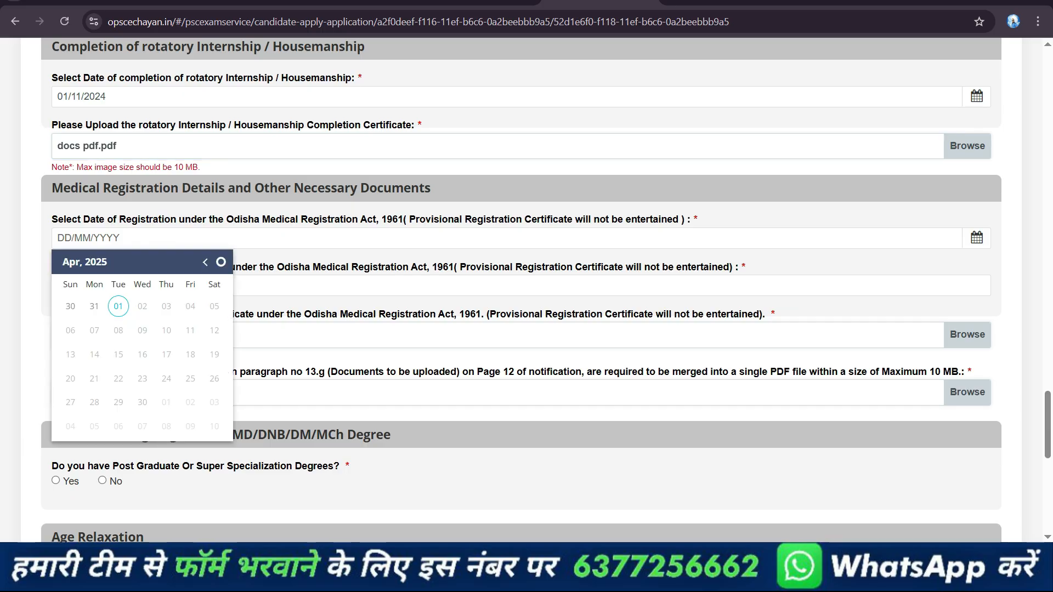
pyautogui.click(205, 262)
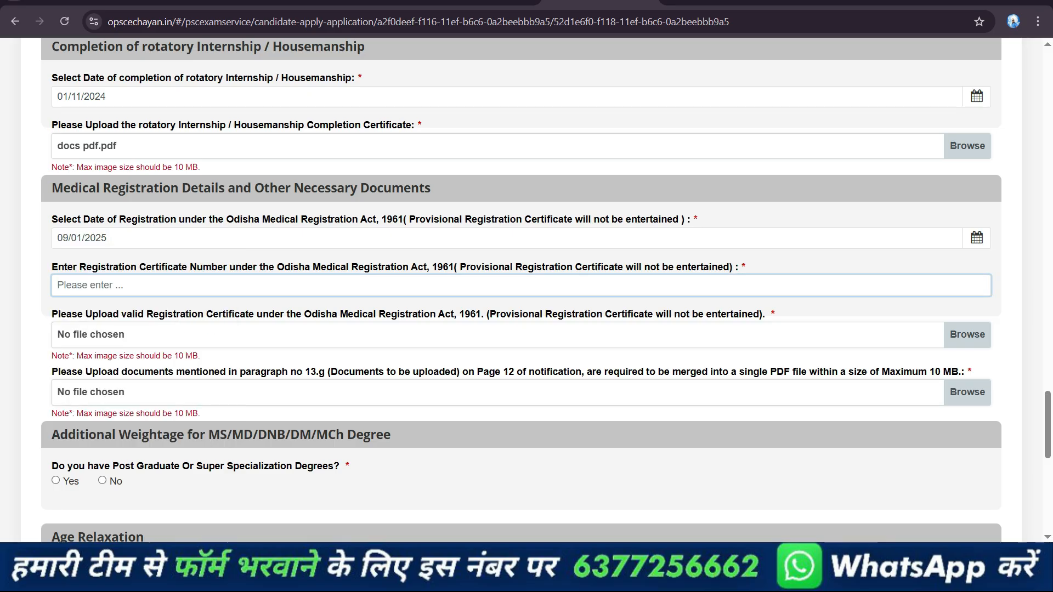
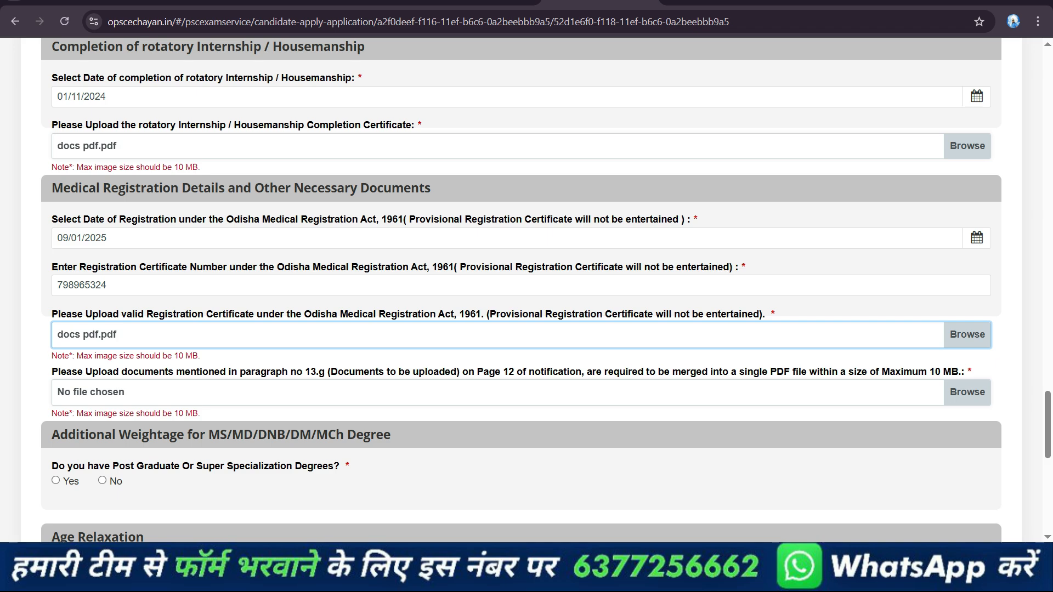
# Find the notification PDF 092425_Medical_Officer.pdf and examine the documents to be uploaded under paragraph 13.g on page 12
pyautogui.click(480, 1)
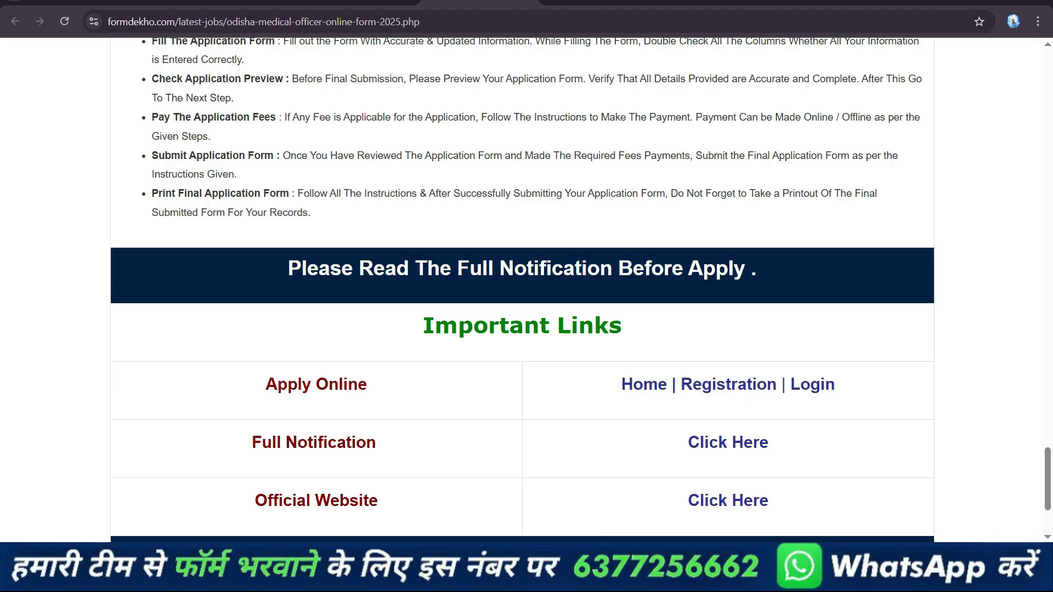
pyautogui.click(359, 2)
pyautogui.scroll(-3, 520, 291)
pyautogui.scroll(-3, 274, 271)
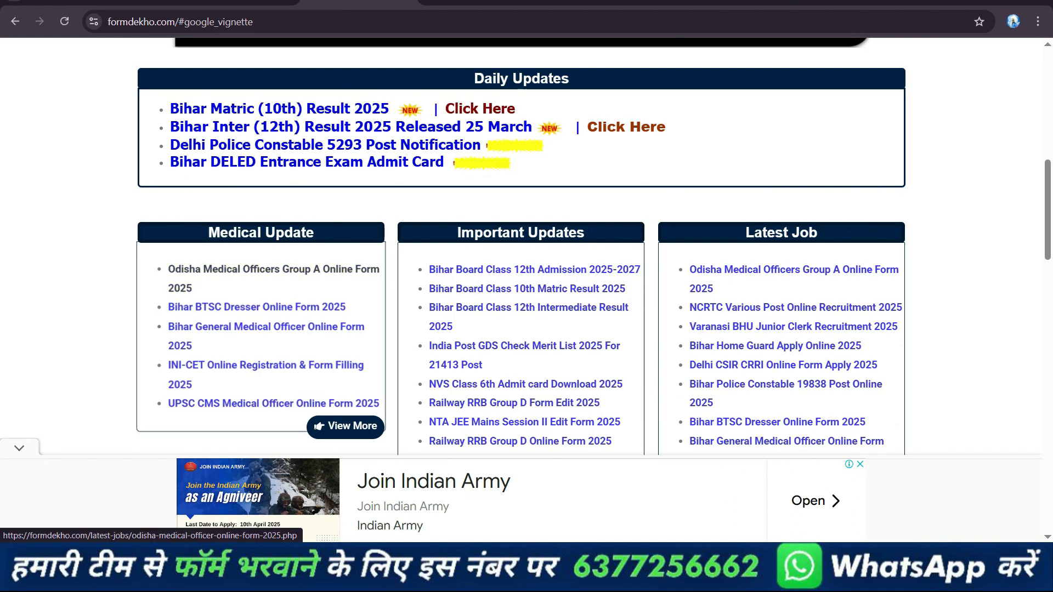
pyautogui.click(477, 2)
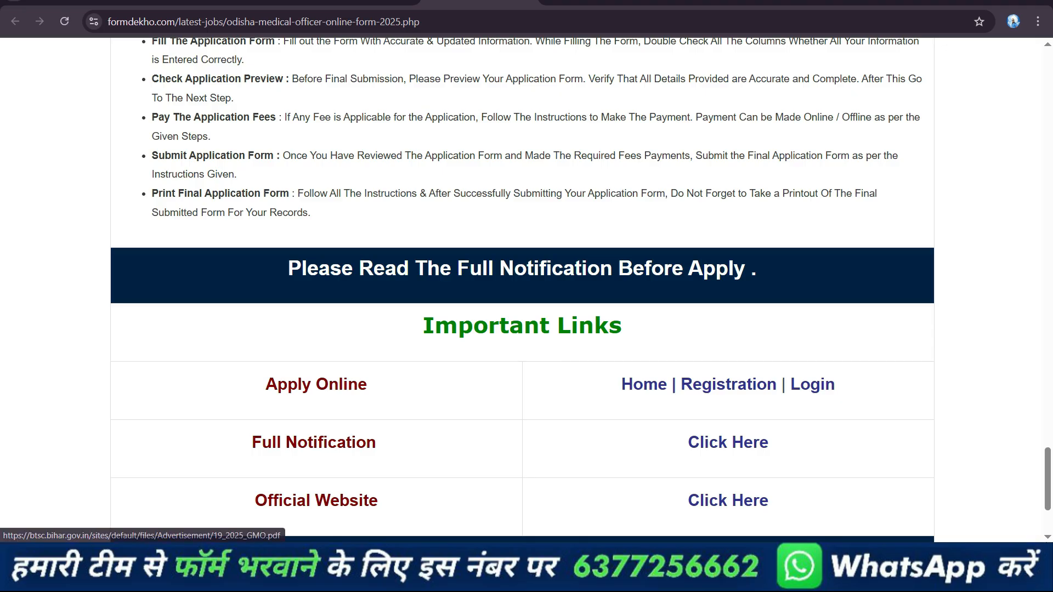
pyautogui.click(238, 2)
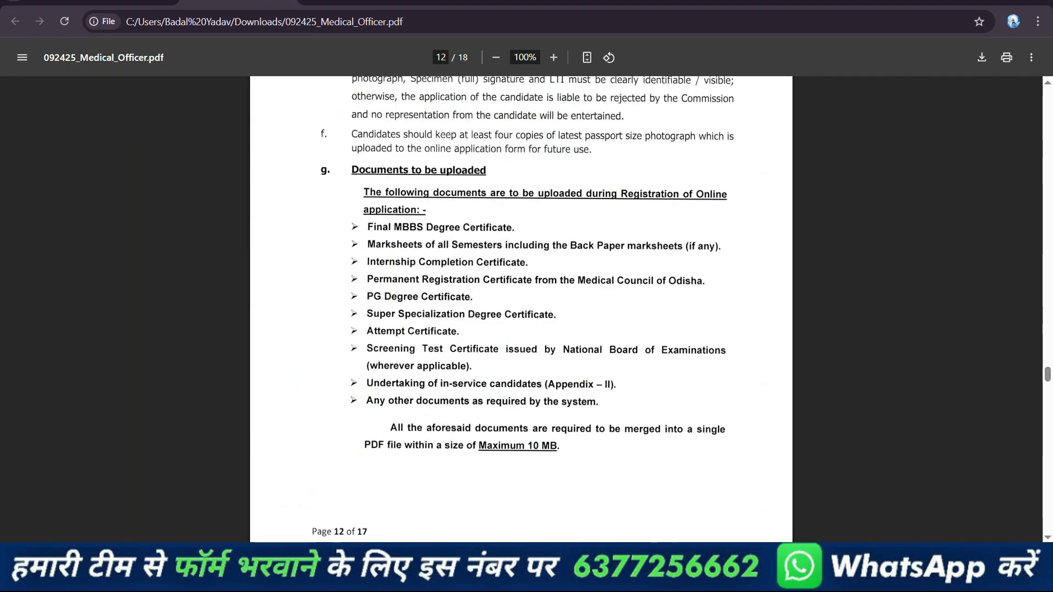
pyautogui.scroll(5, 573, 256)
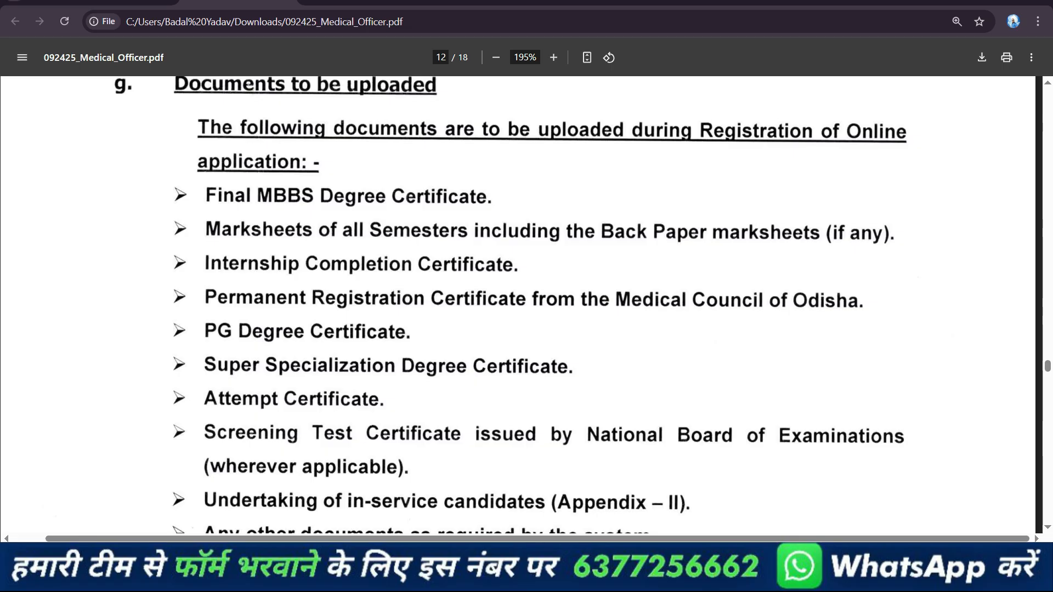
# Return to the application, upload docs pdf.pdf as the merged documents, and answer No to postgraduate degrees and ad-hoc or contractual service
pyautogui.click(595, 2)
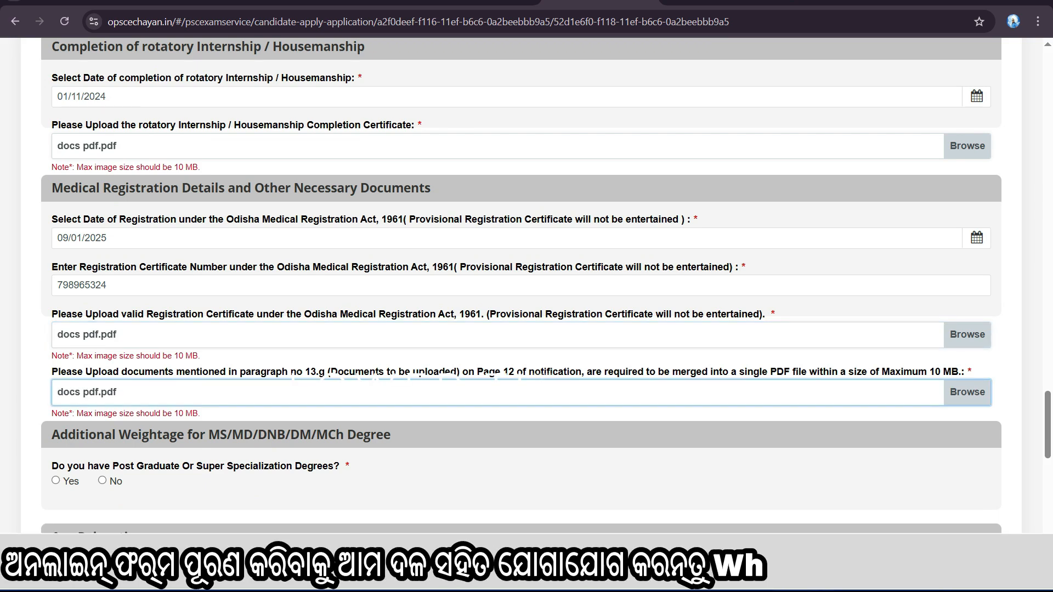
pyautogui.scroll(-3, 524, 383)
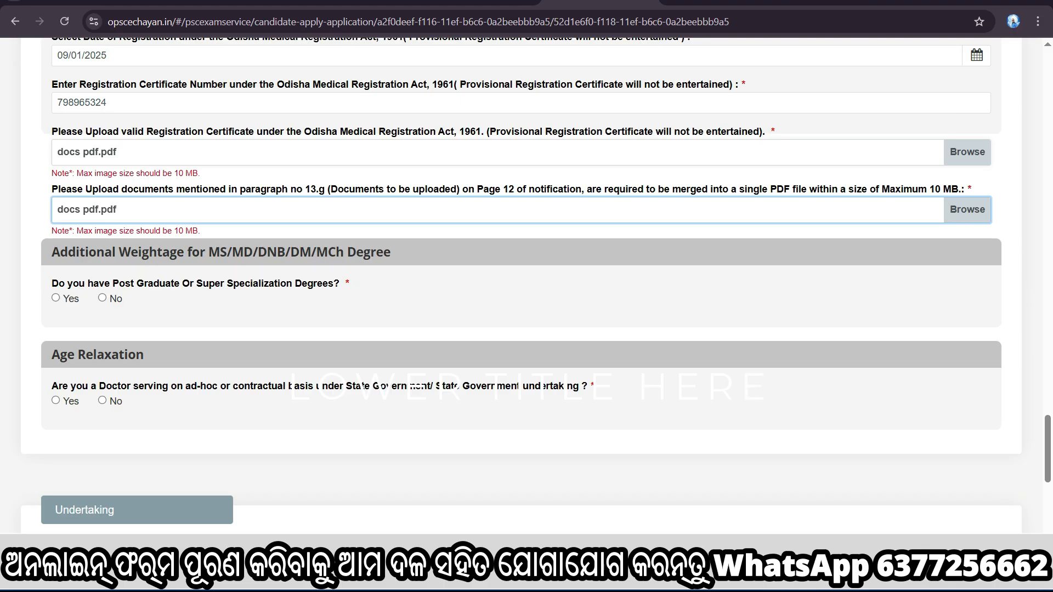
pyautogui.click(102, 298)
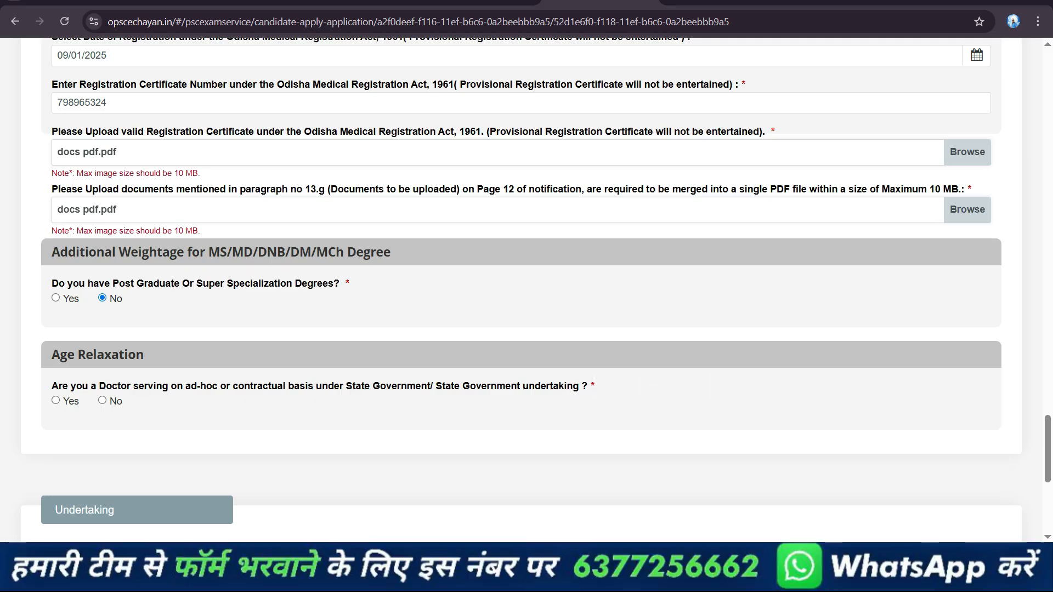
pyautogui.click(56, 401)
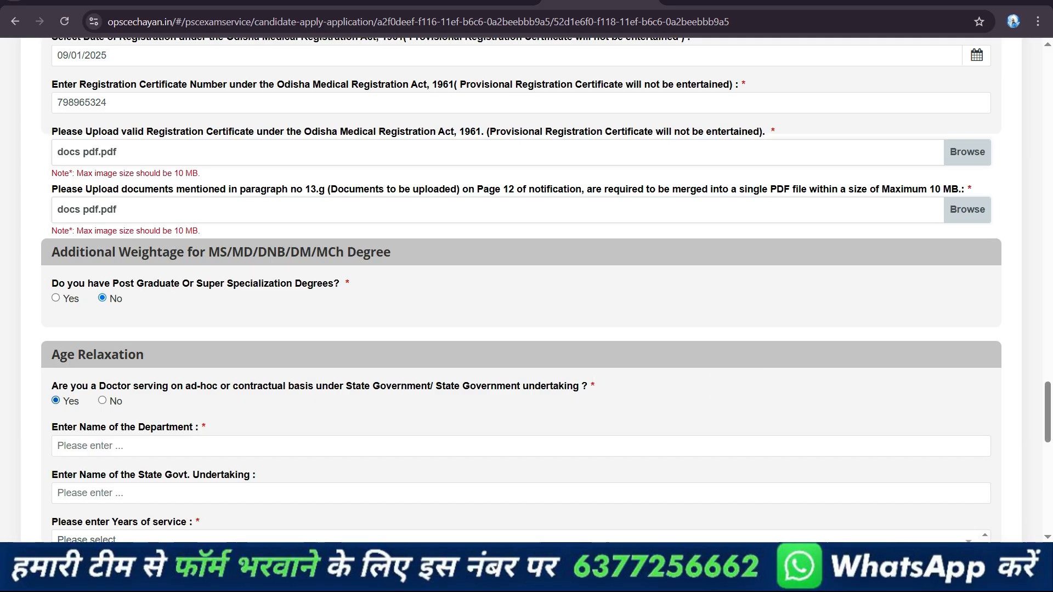
pyautogui.click(103, 401)
# Accept the undertaking declaration and submit the Medical Officer application
pyautogui.scroll(-7, 521, 291)
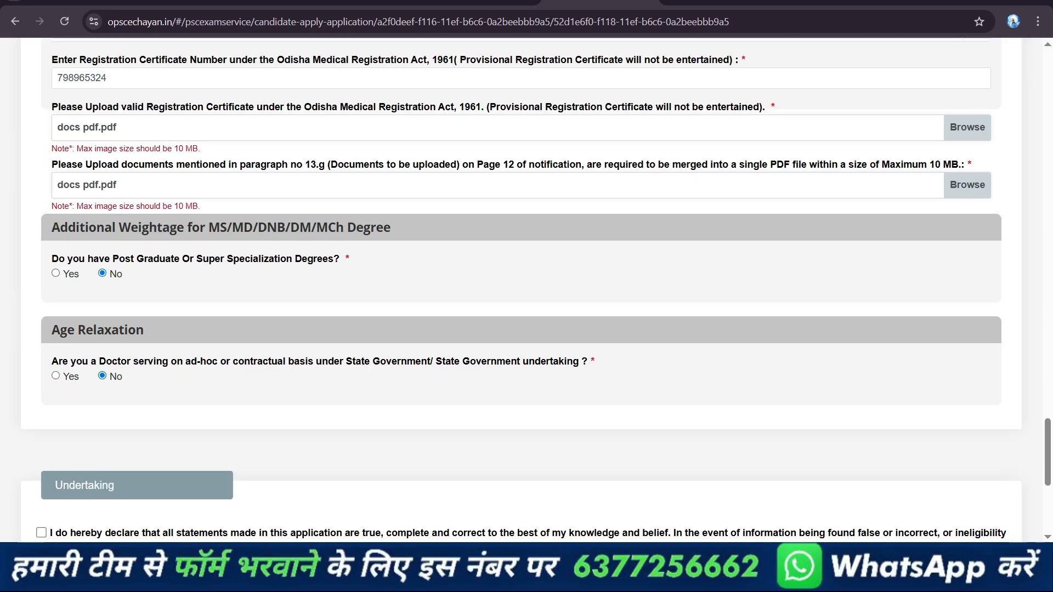
pyautogui.click(41, 199)
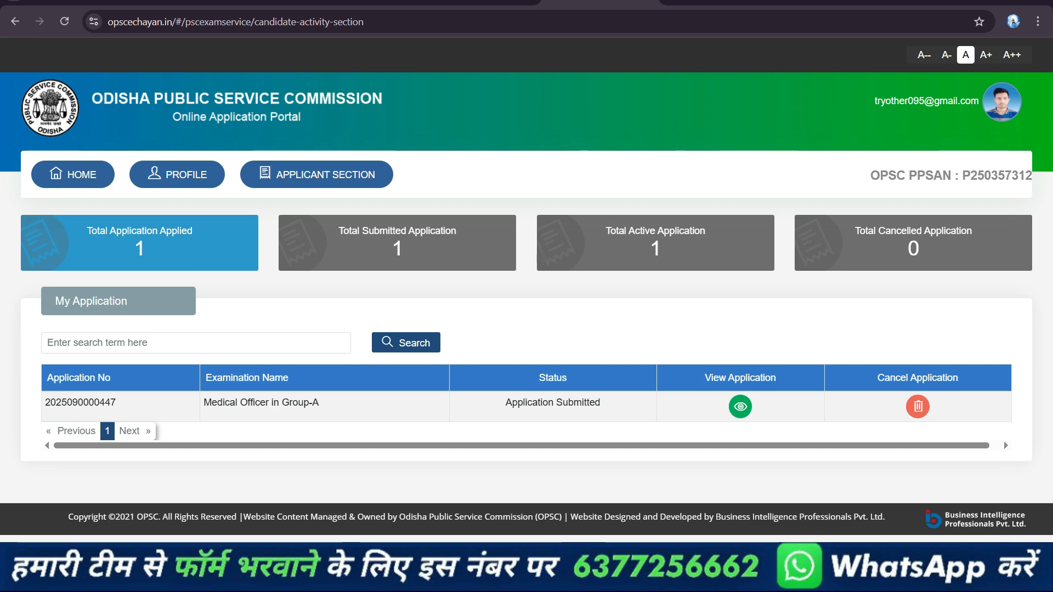
# Open the submitted Medical Officer in Group-A application and look through its details
pyautogui.click(740, 407)
pyautogui.scroll(-5, 521, 290)
pyautogui.scroll(-5, 521, 291)
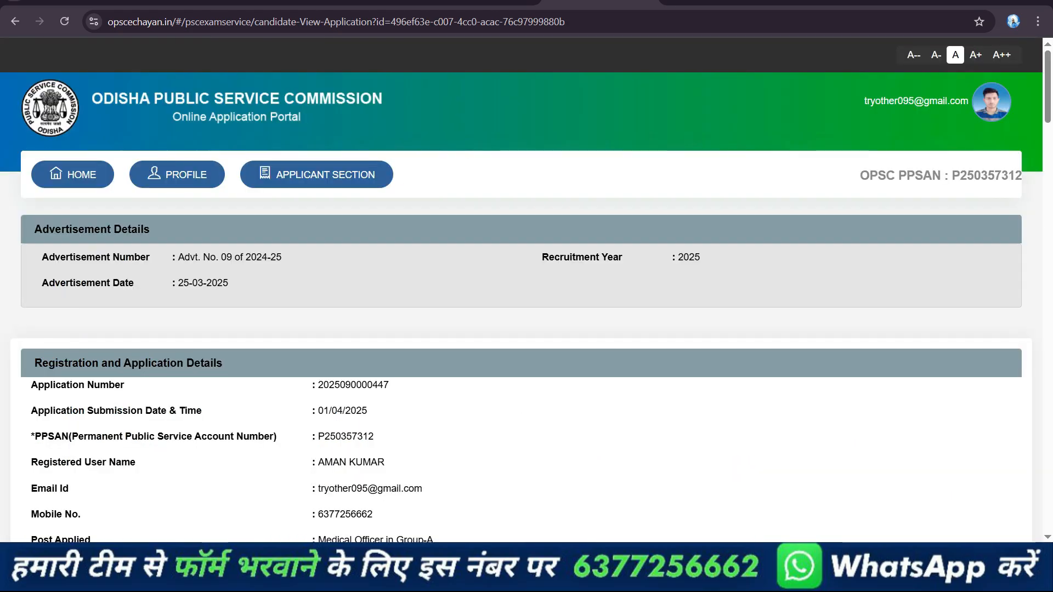
pyautogui.scroll(-20, 521, 290)
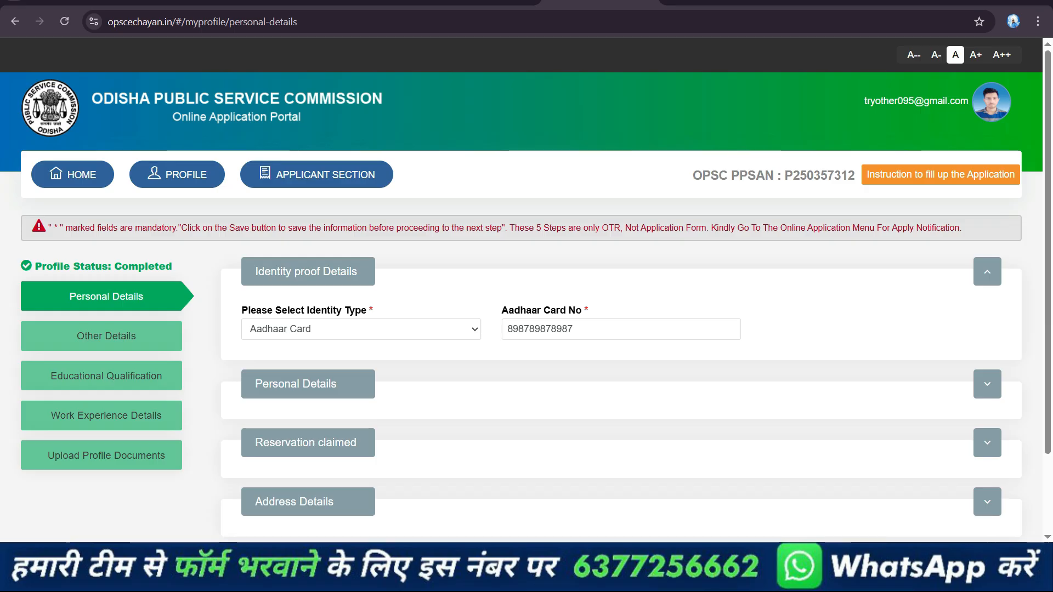
# Switch to the formdekho.com Odisha Medical Officer page and view its Important Links section
pyautogui.click(478, 1)
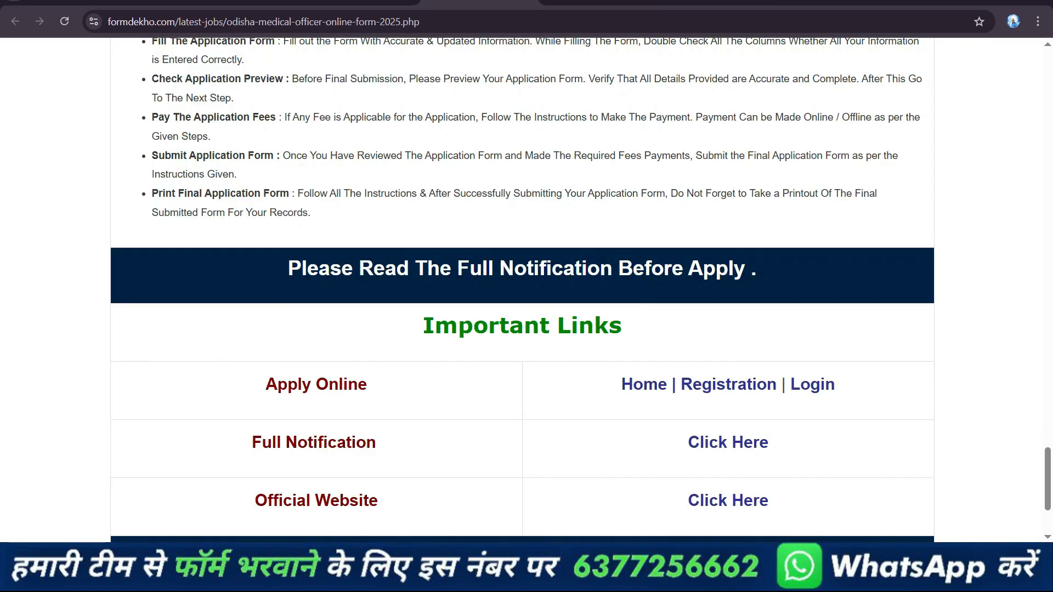
pyautogui.scroll(-3, 521, 291)
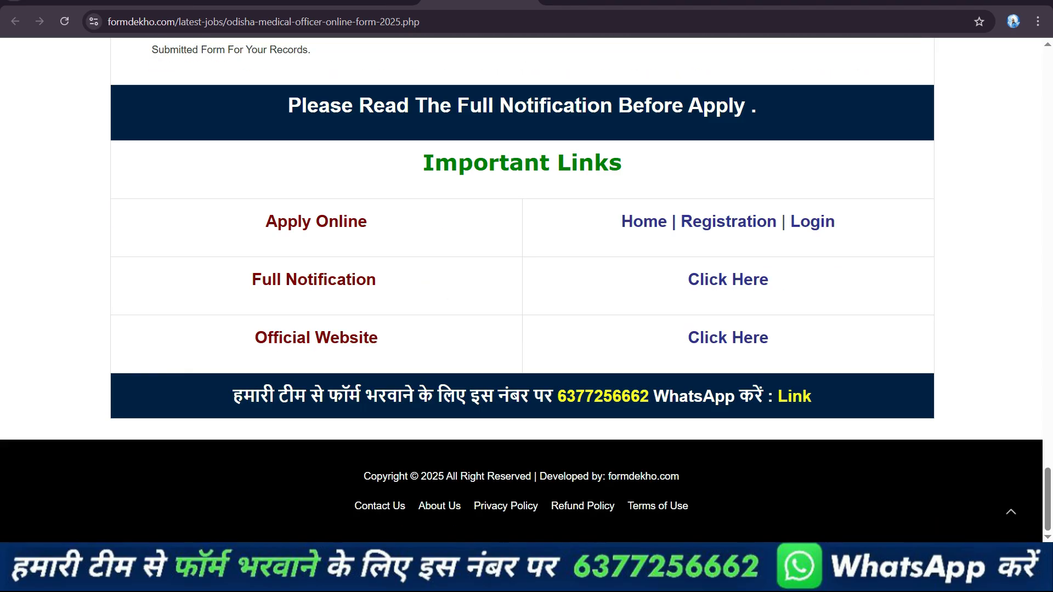